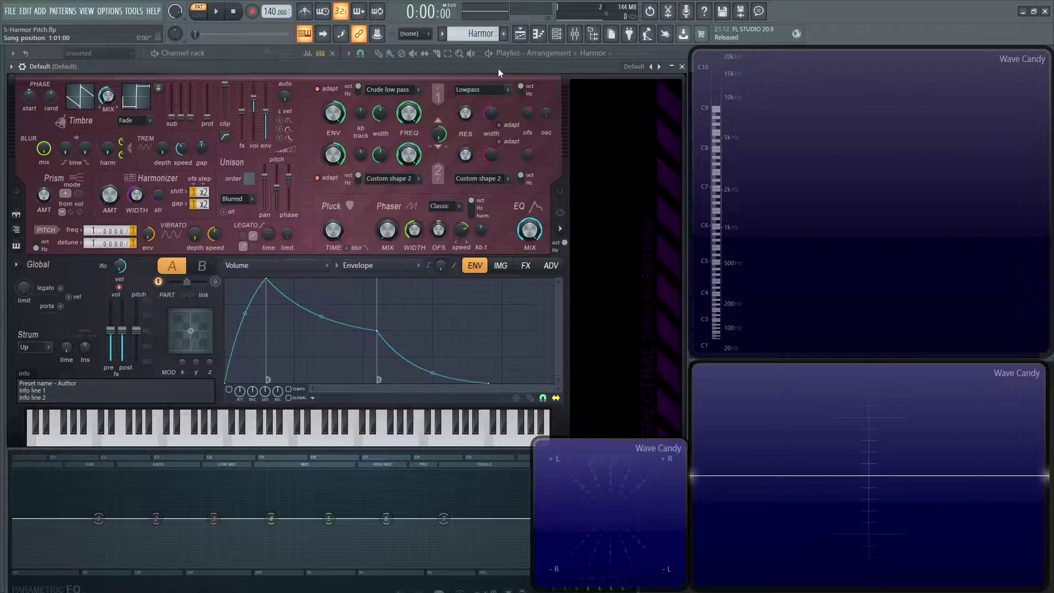
Load Harmor's Default preset, set the pitch frequency multiplier to 2 and audition the C4 note.
{"action": "left_click", "coordinate": [636, 69]}
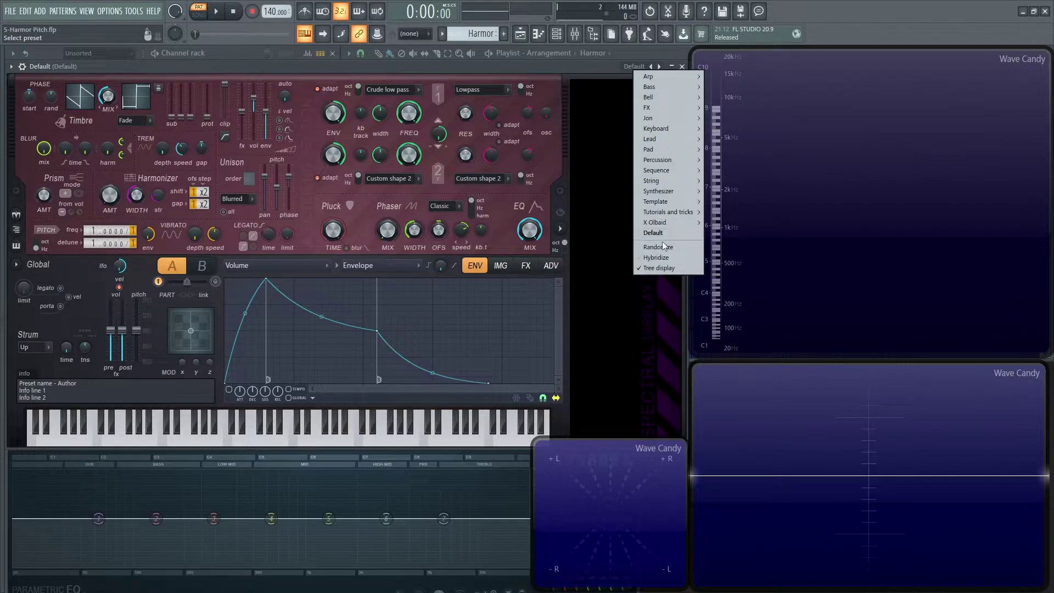
{"action": "left_click", "coordinate": [661, 239]}
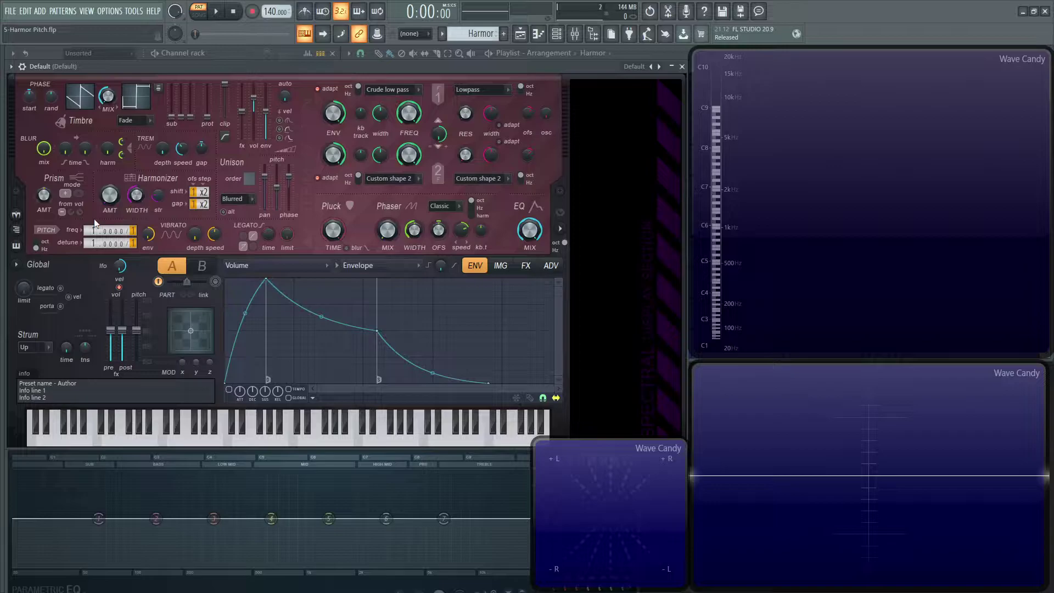
{"action": "key", "text": "z"}
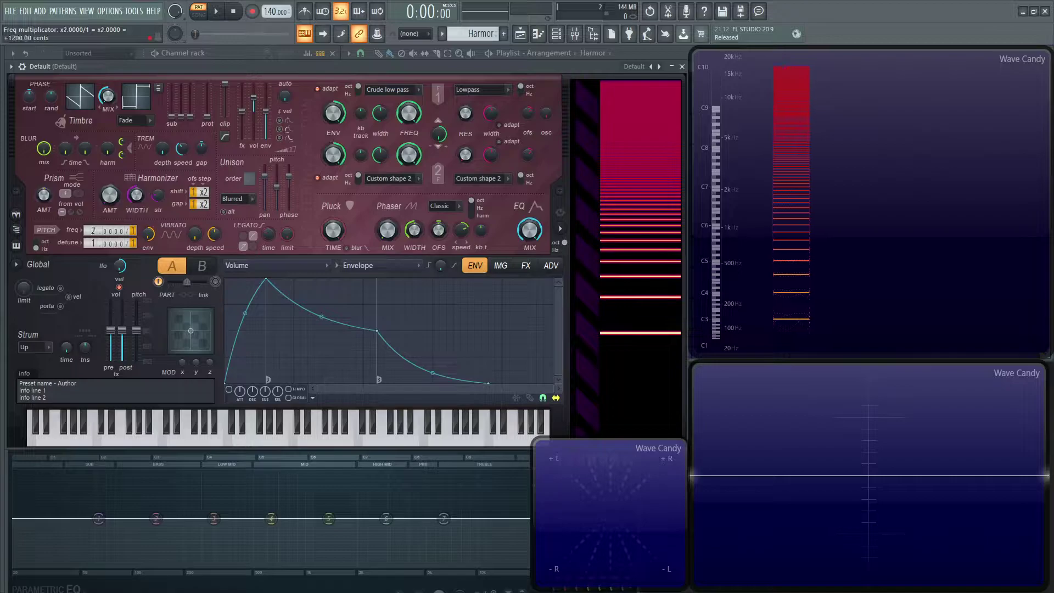
{"action": "key", "text": "z"}
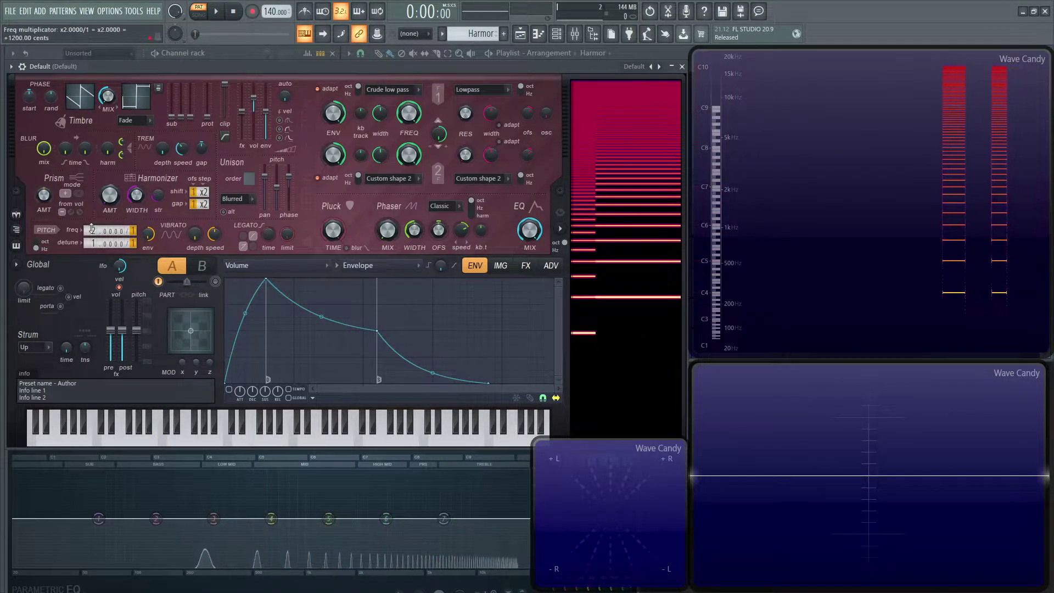
{"action": "key", "text": "z"}
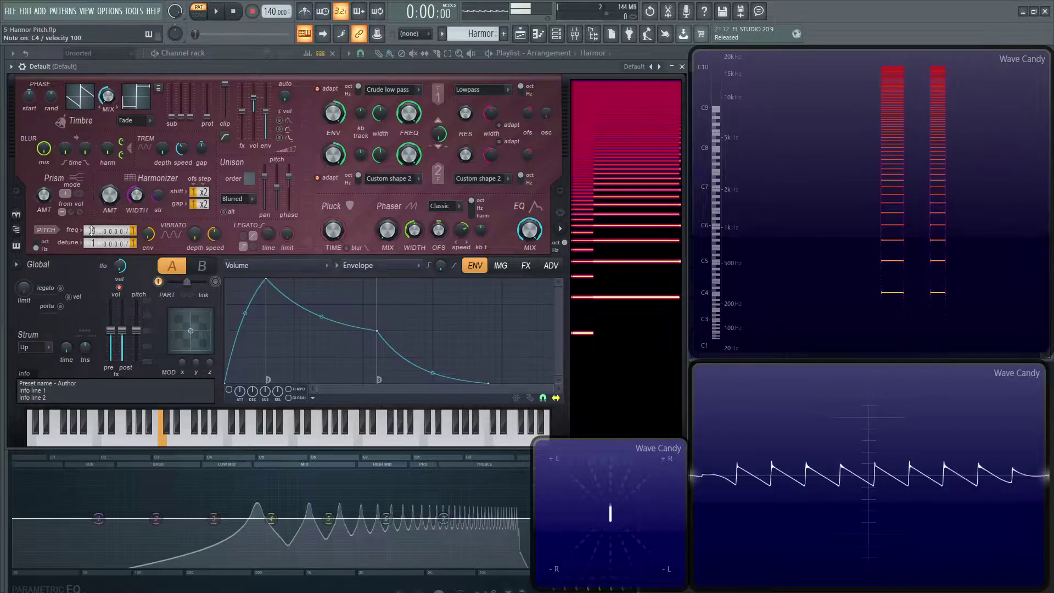
Raise the pitch frequency multiplier to 7 and audition C4 at the higher values.
{"action": "left_click_drag", "start_coordinate": [92, 231], "coordinate": [94, 228]}
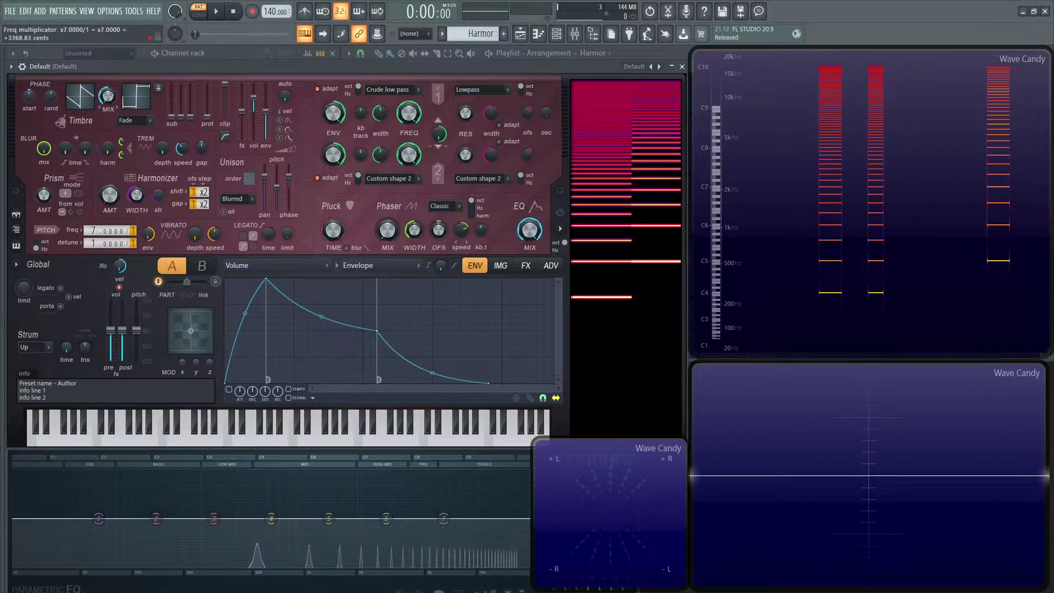
{"action": "key", "text": "z"}
{"action": "scroll", "coordinate": [93, 230], "scroll_direction": "up", "scroll_amount": 1}
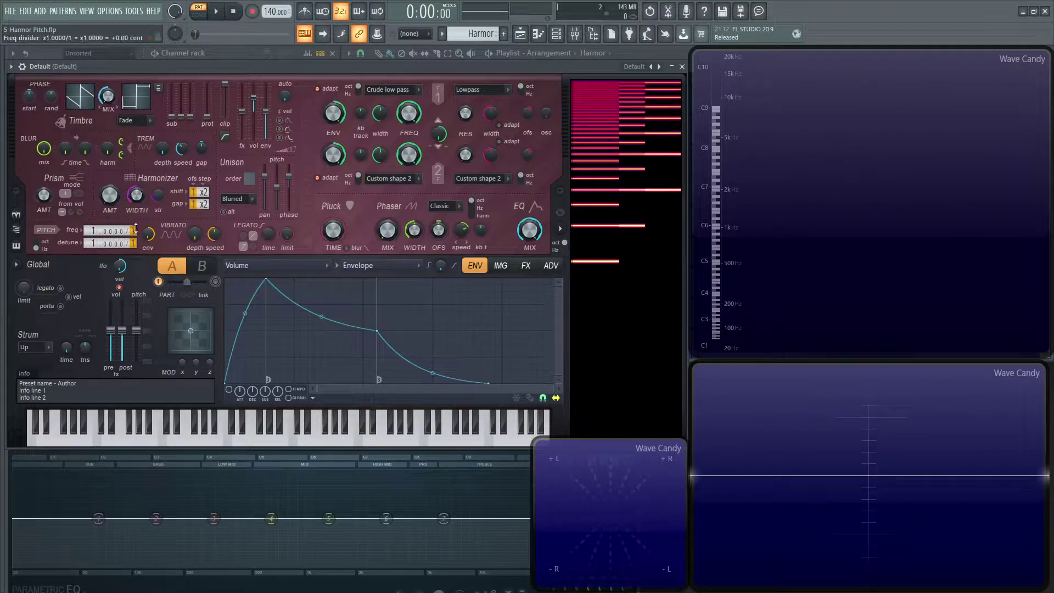
Set the pitch frequency divider to 2, then raise it up to 9 while auditioning C4.
{"action": "left_click_drag", "start_coordinate": [136, 228], "coordinate": [136, 226]}
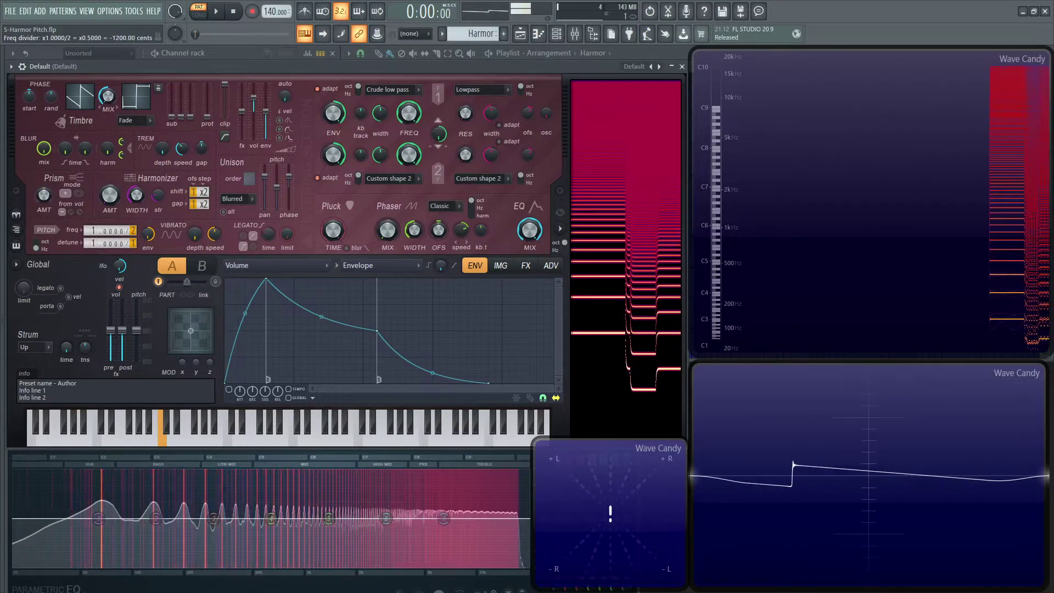
{"action": "key", "text": "z"}
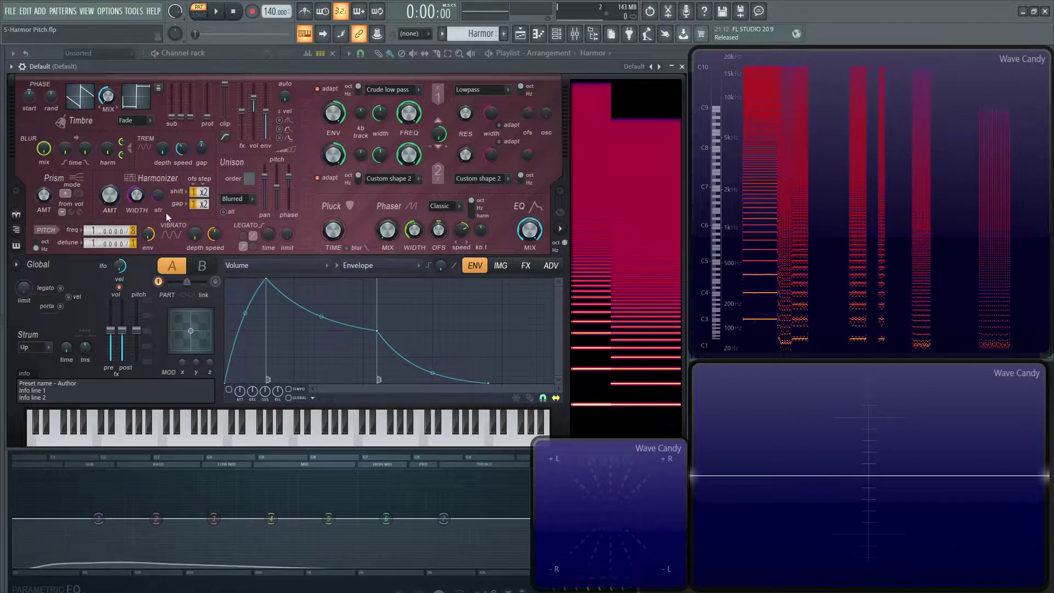
{"action": "left_click_drag", "start_coordinate": [132, 230], "coordinate": [133, 226]}
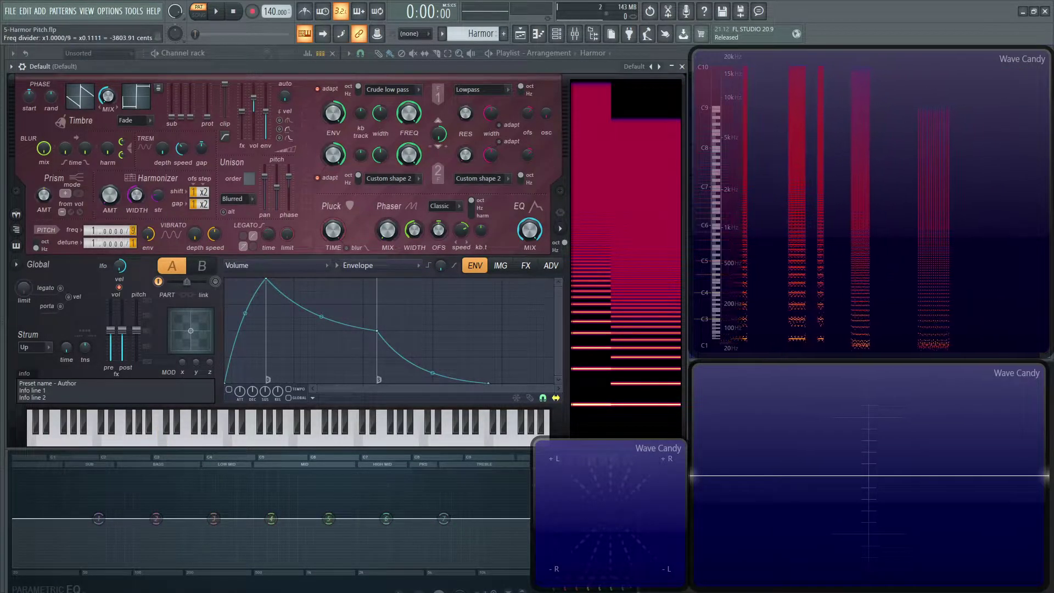
{"action": "key", "text": "z"}
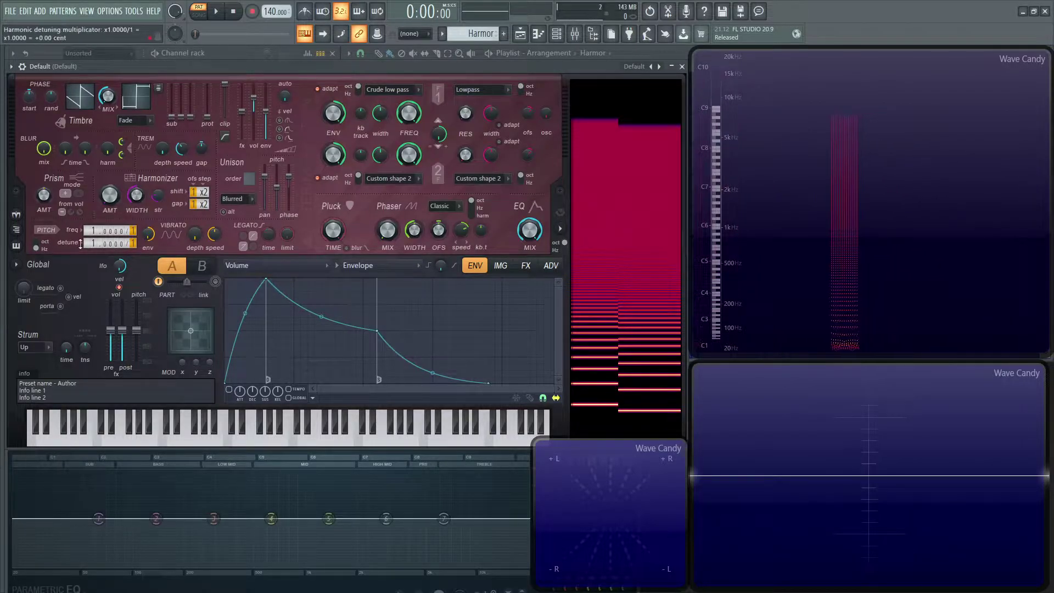
Sweep the harmonic detuning multiplier up to 2 while holding C4, then reset the detuning.
{"action": "key", "text": "z"}
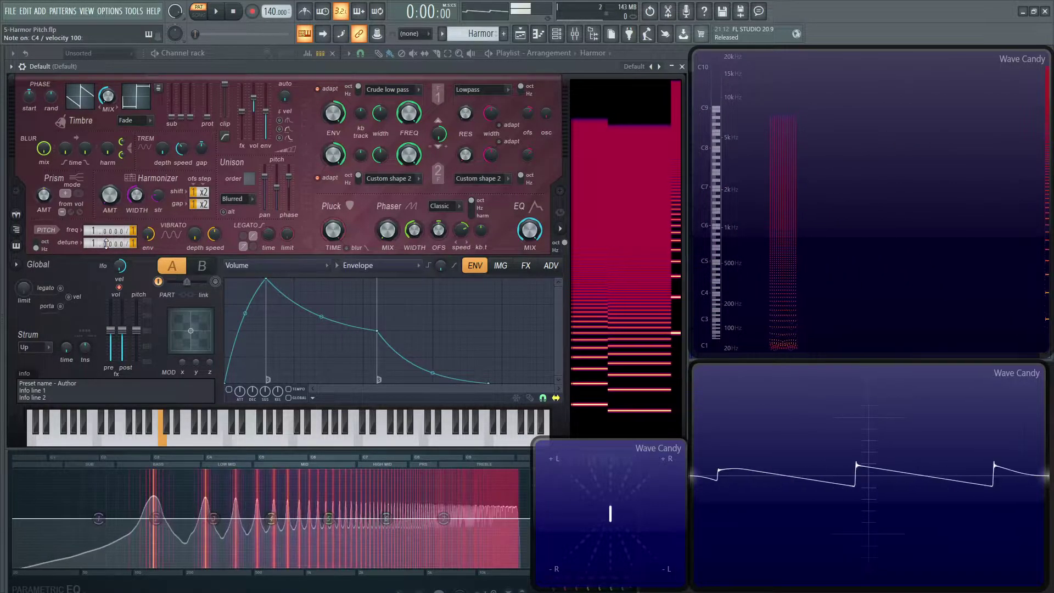
{"action": "mouse_move", "coordinate": [111, 243]}
{"action": "left_mouse_down"}
{"action": "mouse_move", "coordinate": [111, 188]}
{"action": "mouse_move", "coordinate": [112, 243]}
{"action": "mouse_move", "coordinate": [111, 194]}
{"action": "mouse_move", "coordinate": [112, 232]}
{"action": "left_mouse_up"}
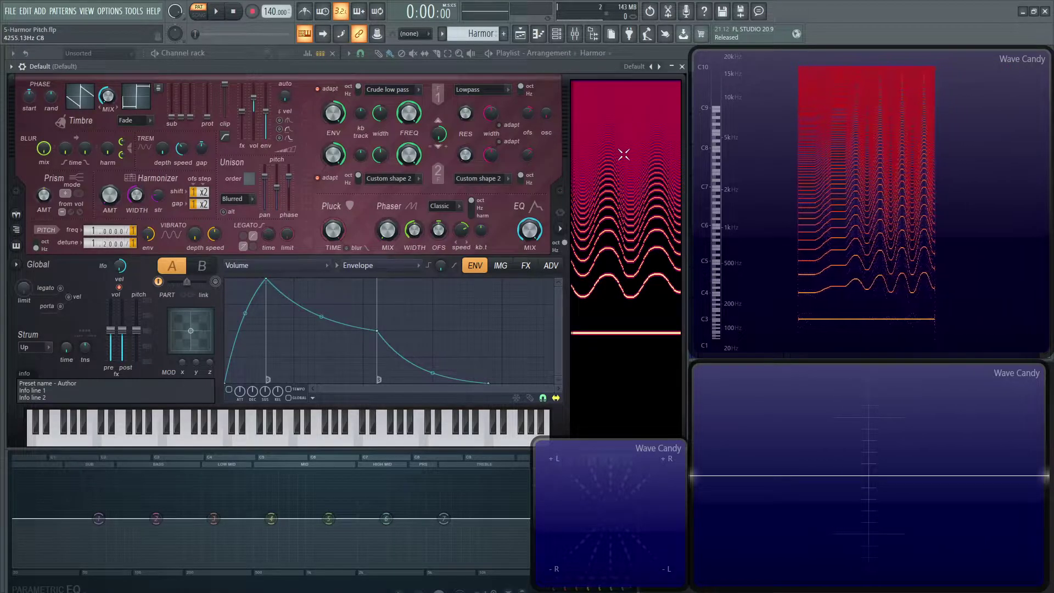
{"action": "left_click", "coordinate": [115, 243], "text": "alt"}
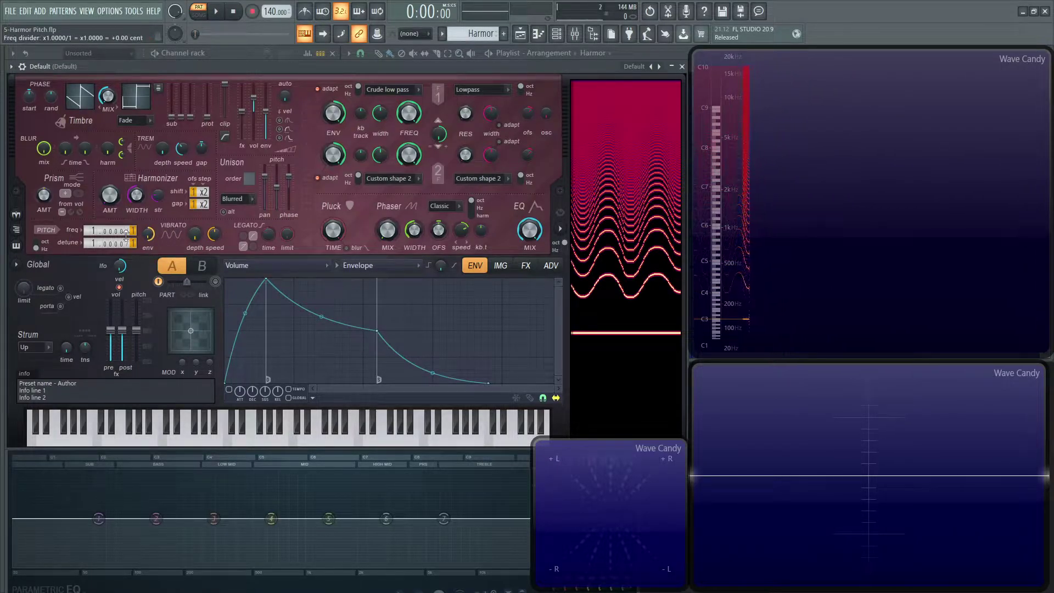
Reload the Default preset and open the pitch articulator with its Envelope displayed in the editor.
{"action": "left_click", "coordinate": [636, 67]}
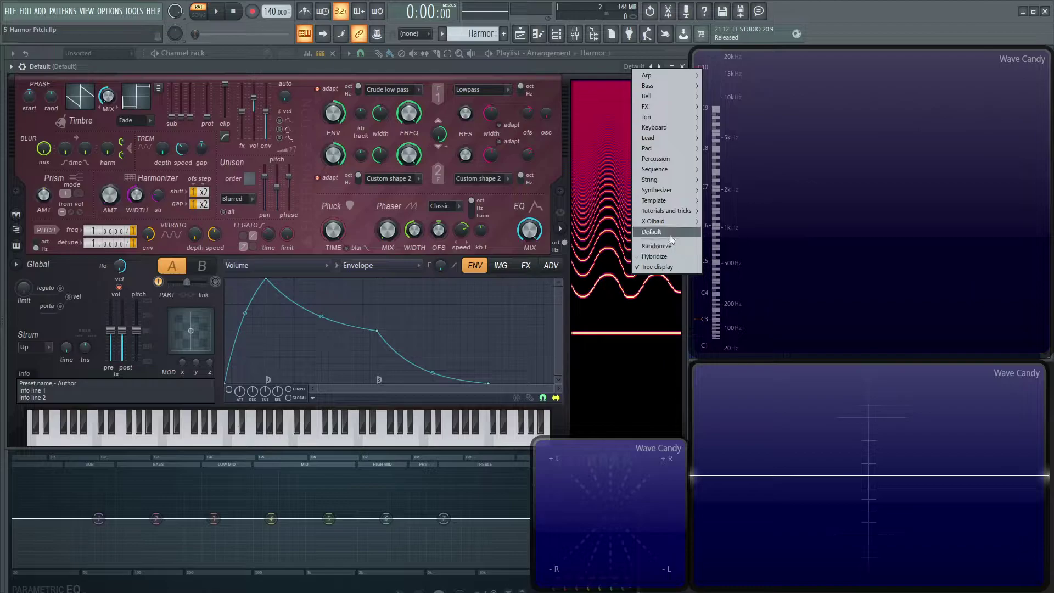
{"action": "left_click", "coordinate": [671, 235]}
{"action": "right_click", "coordinate": [117, 230]}
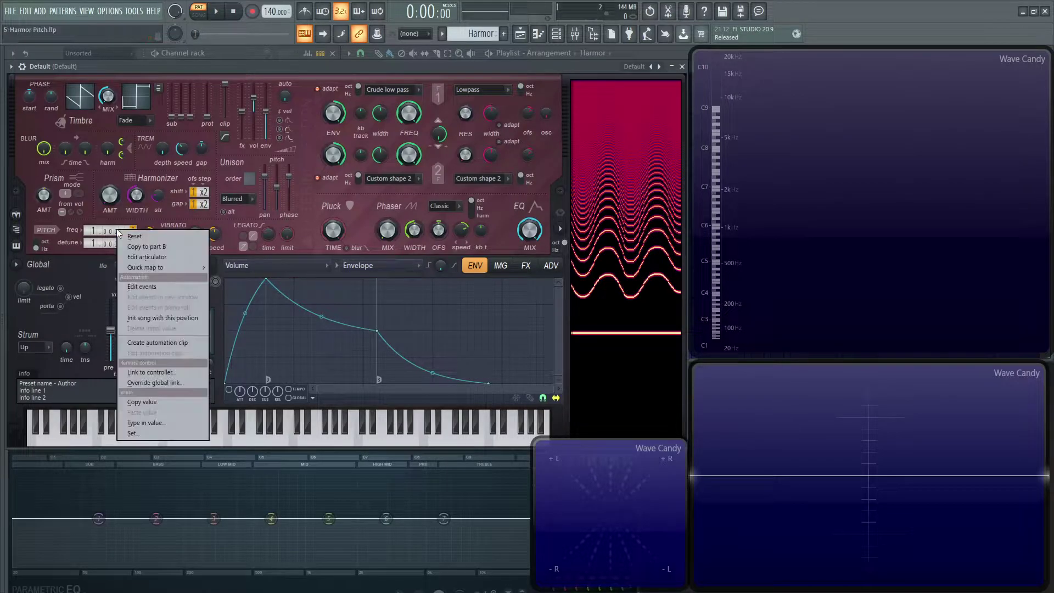
{"action": "left_click", "coordinate": [163, 253]}
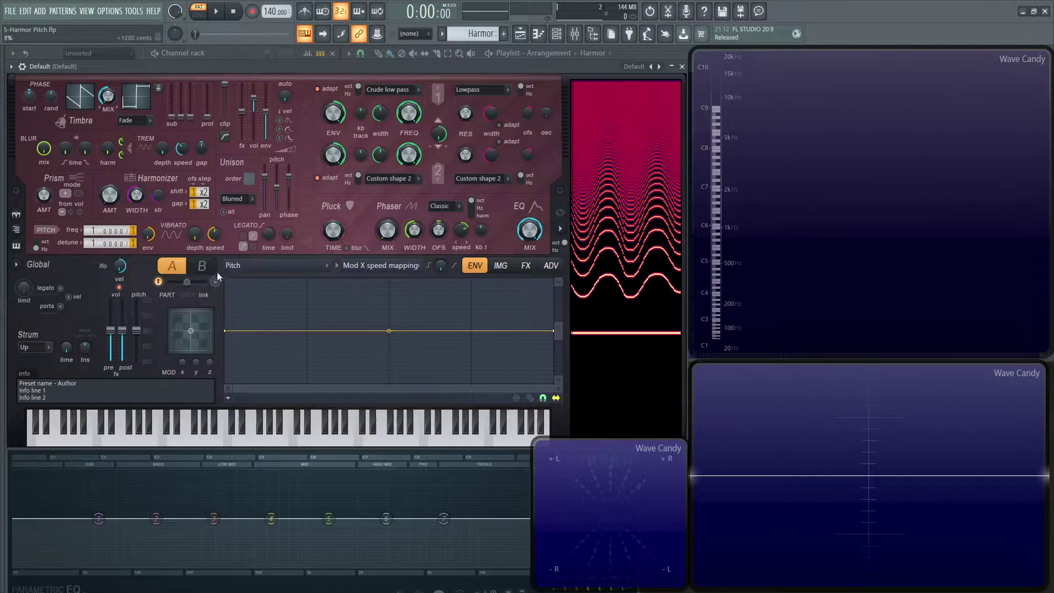
{"action": "left_click", "coordinate": [384, 265]}
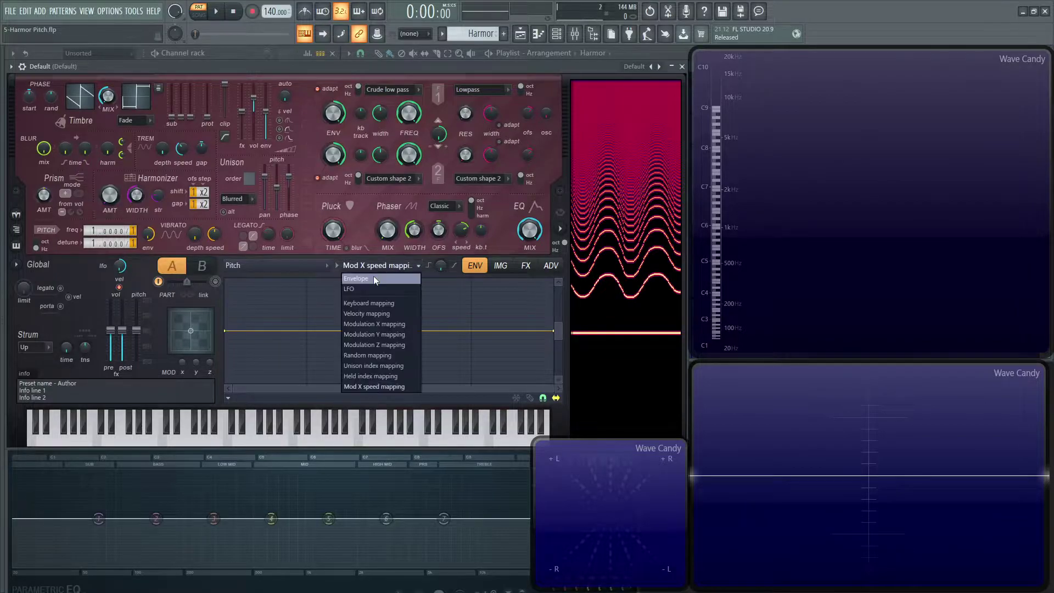
{"action": "left_click", "coordinate": [371, 277]}
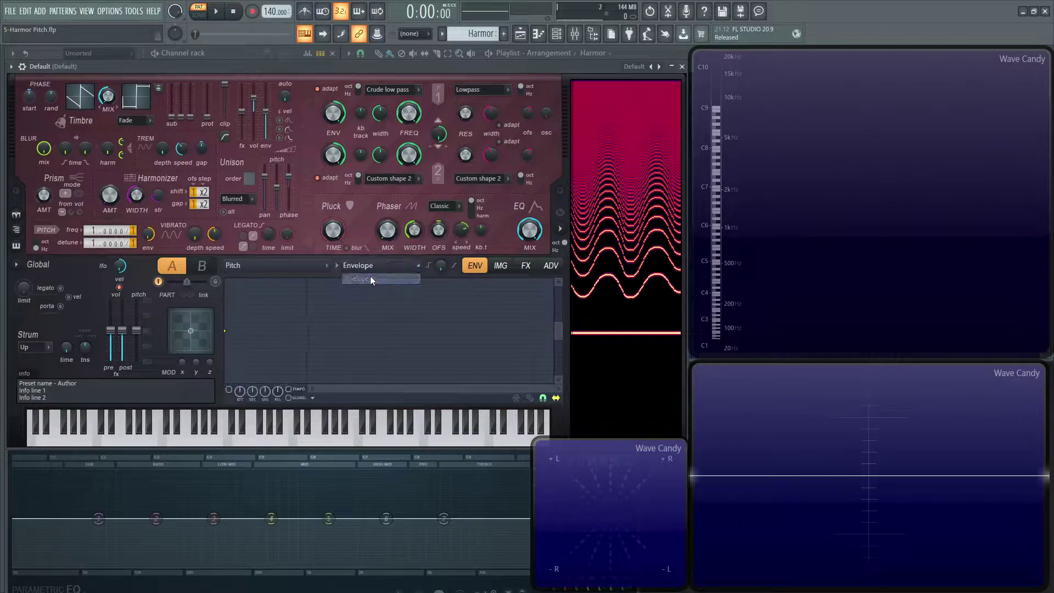
Add a rising point in Single curve mode to the pitch envelope and audition E5 and C4.
{"action": "right_click", "coordinate": [291, 301]}
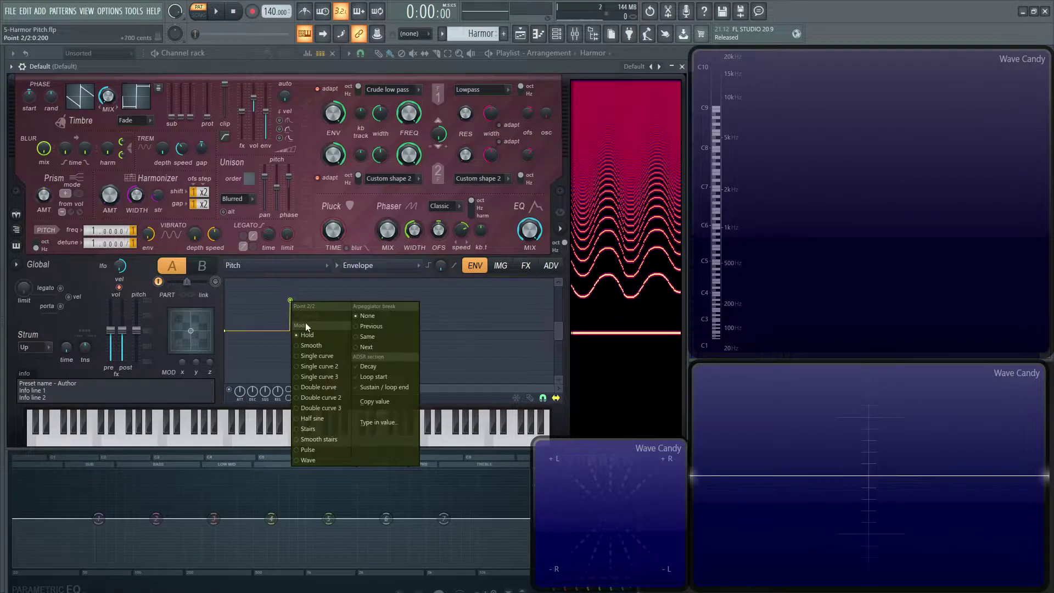
{"action": "left_click", "coordinate": [324, 356]}
{"action": "left_click_drag", "start_coordinate": [290, 300], "coordinate": [355, 236]}
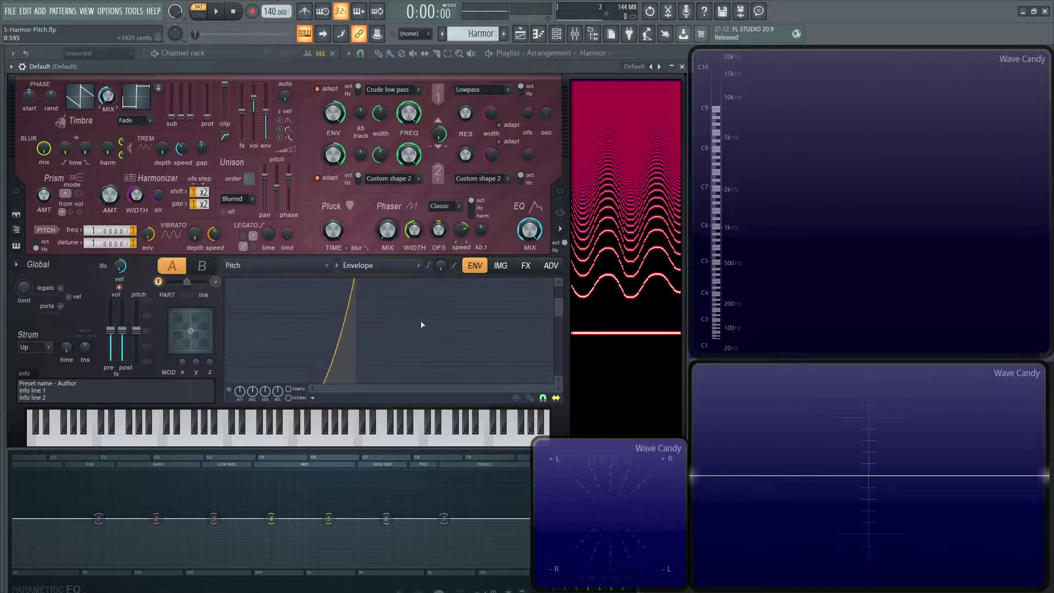
{"action": "key", "text": "e"}
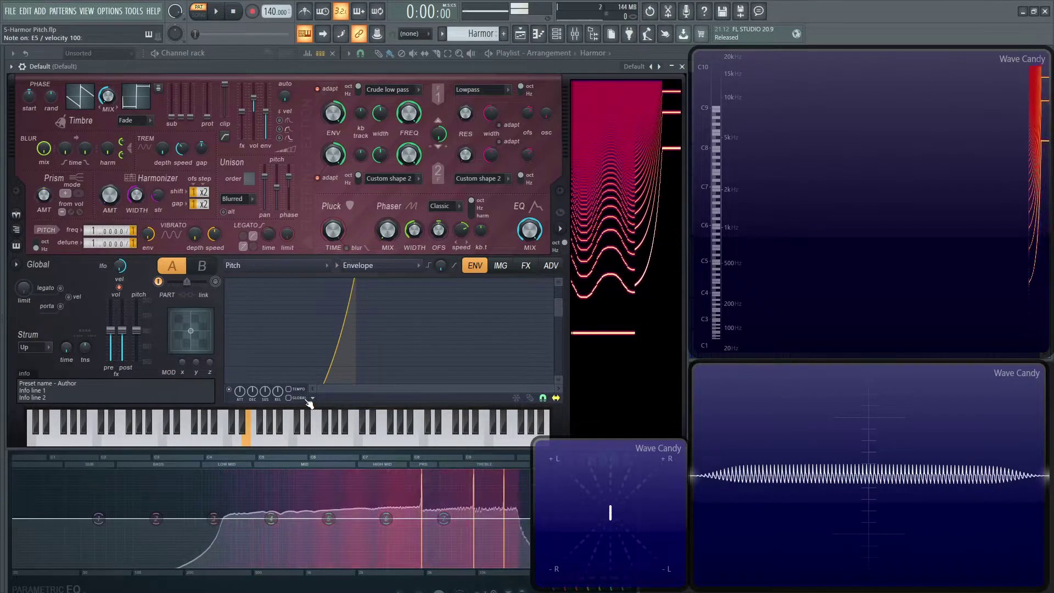
{"action": "key", "text": "z"}
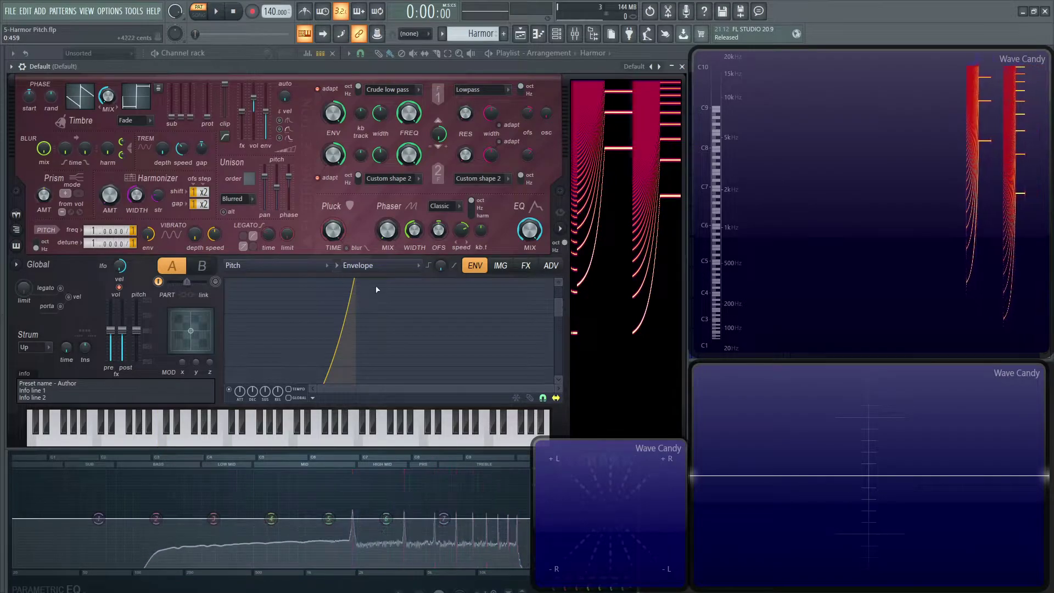
{"action": "left_click_drag", "start_coordinate": [558, 317], "coordinate": [558, 288]}
{"action": "key", "text": "z"}
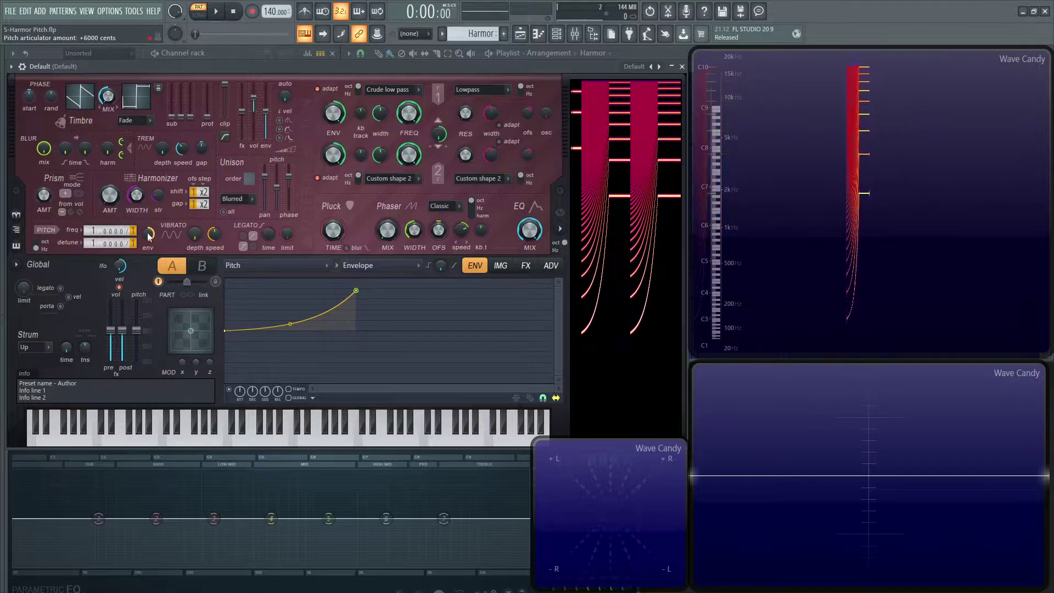
Lower the pitch articulator amount through +3600 cents to +0 cents while auditioning C4.
{"action": "key", "text": "z"}
{"action": "key", "text": "z"}
{"action": "left_click_drag", "start_coordinate": [148, 234], "coordinate": [148, 256]}
{"action": "key", "text": "z"}
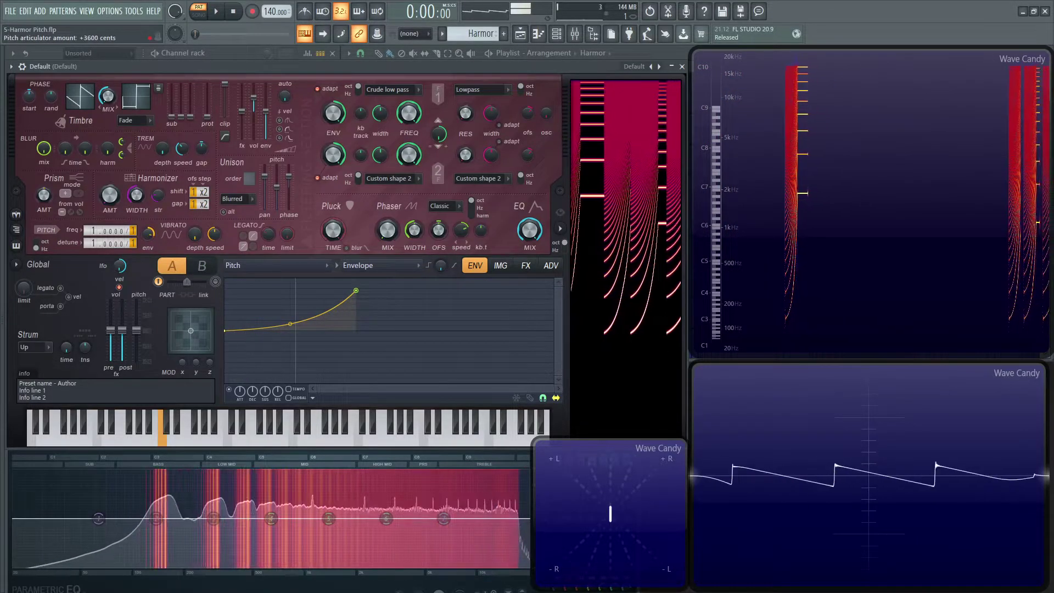
{"action": "key", "text": "z"}
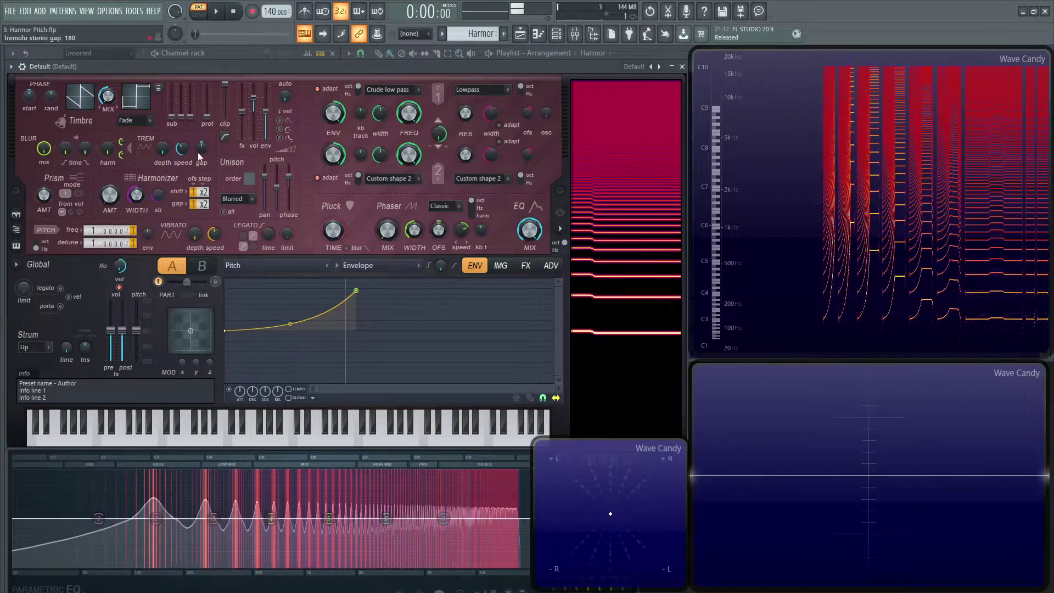
{"action": "key", "text": "z"}
{"action": "key", "text": "z"}
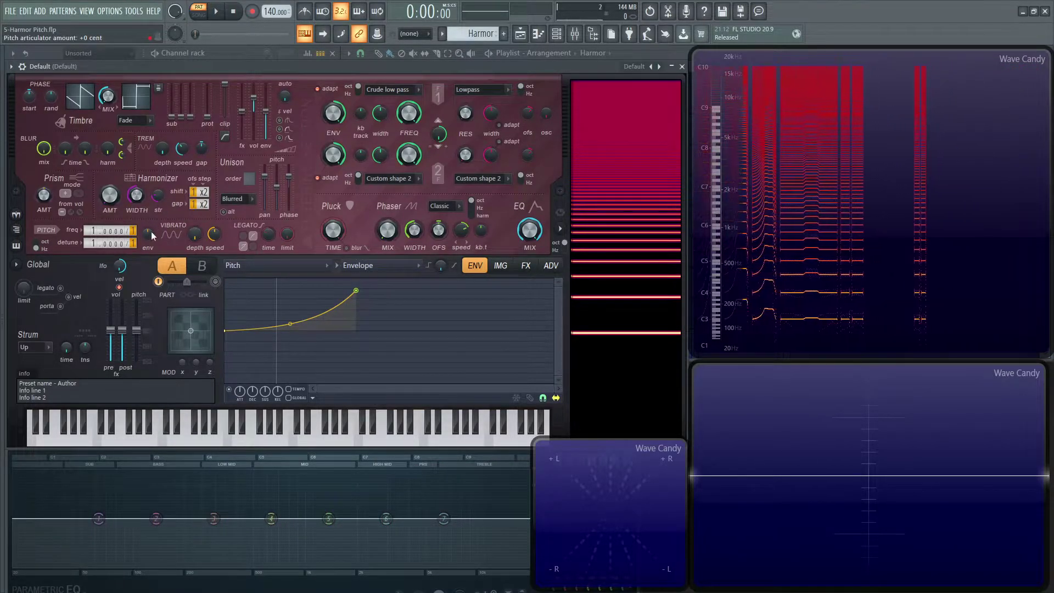
Turn the pitch articulator amount negative and audition C4 with the inverted pitch envelope.
{"action": "left_click_drag", "start_coordinate": [147, 234], "coordinate": [147, 244]}
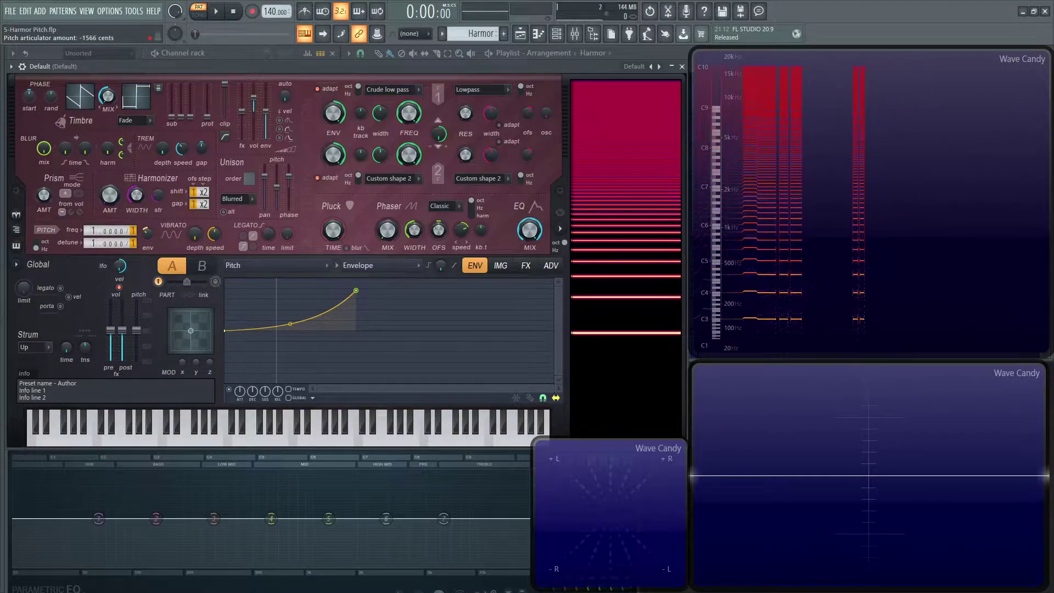
{"action": "key", "text": "z"}
{"action": "key", "text": "z"}
{"action": "key", "text": "z"}
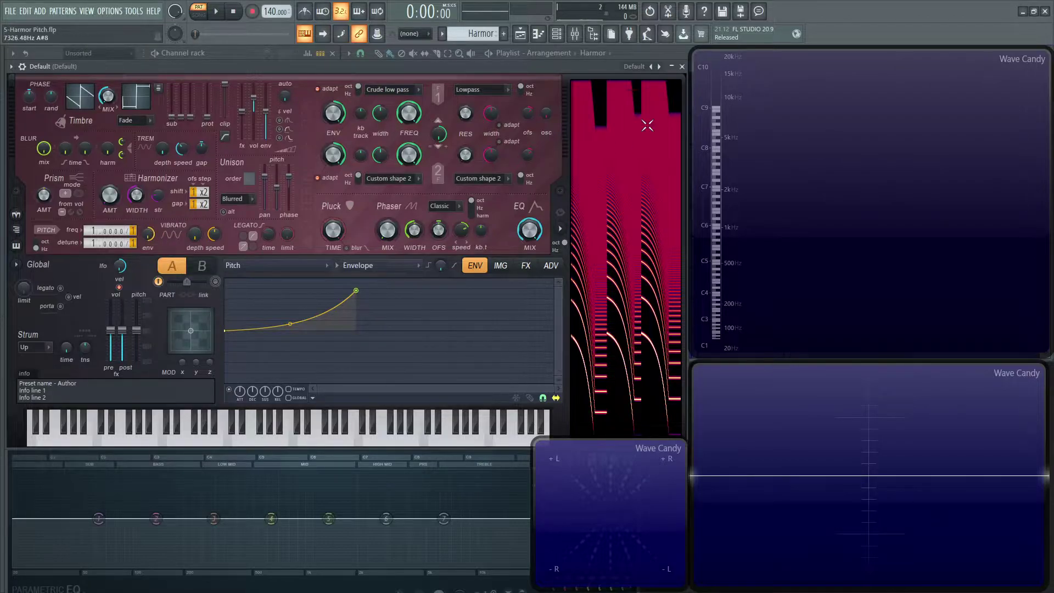
Reload the Default preset and audition two neighbouring notes starting from C4 with the Hz partial pitch distribution.
{"action": "left_click", "coordinate": [647, 68]}
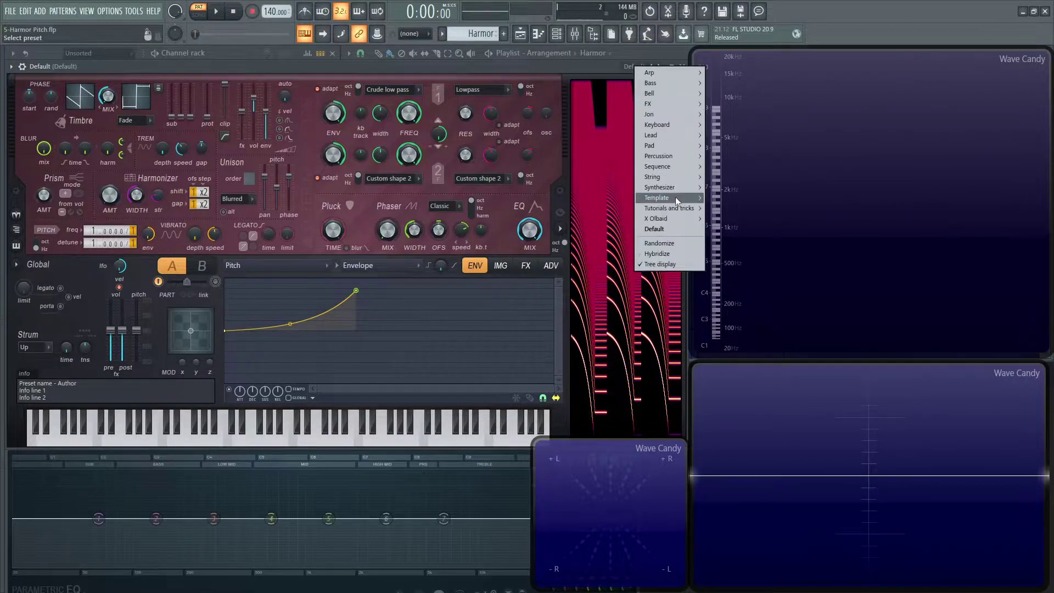
{"action": "left_click", "coordinate": [662, 230]}
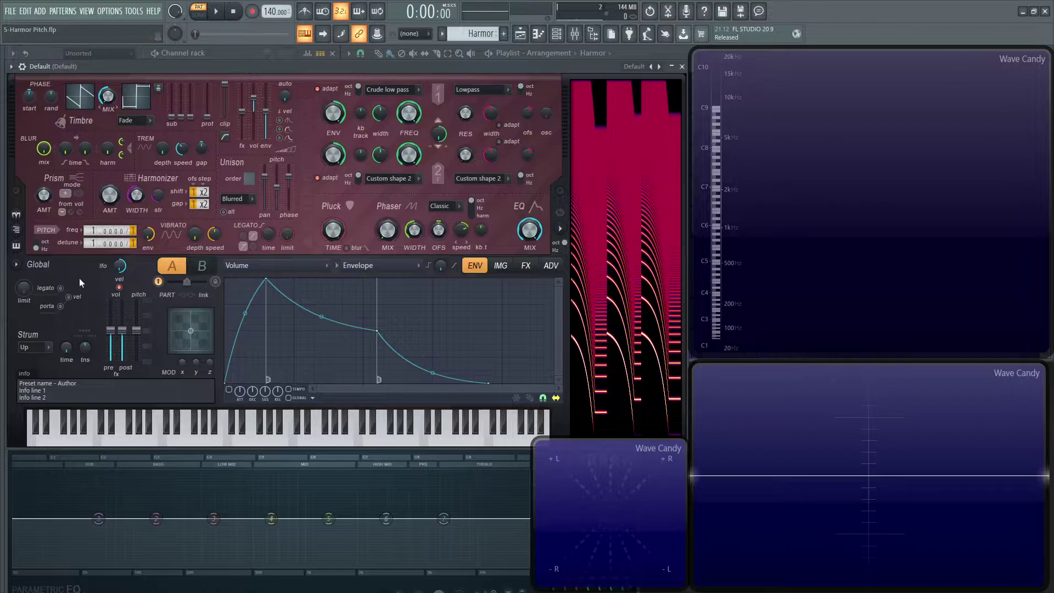
{"action": "left_click", "coordinate": [47, 252]}
{"action": "key", "text": "z"}
{"action": "key", "text": "x"}
Compare the partial pitch distribution modes by switching to octaves, auditioning C4, then returning to Hz and auditioning it again.
{"action": "left_click", "coordinate": [44, 248]}
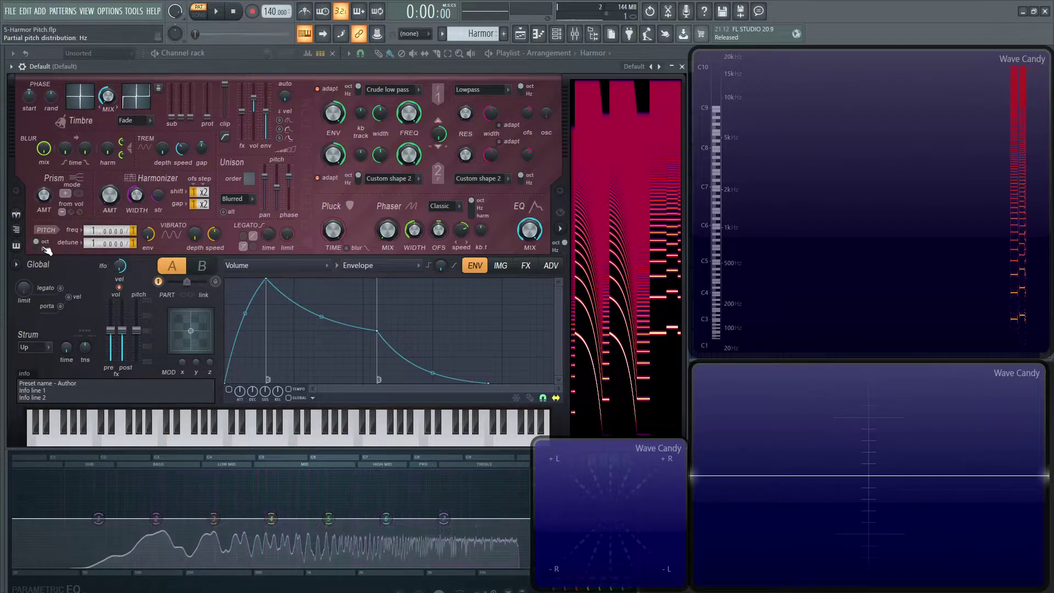
{"action": "key", "text": "z"}
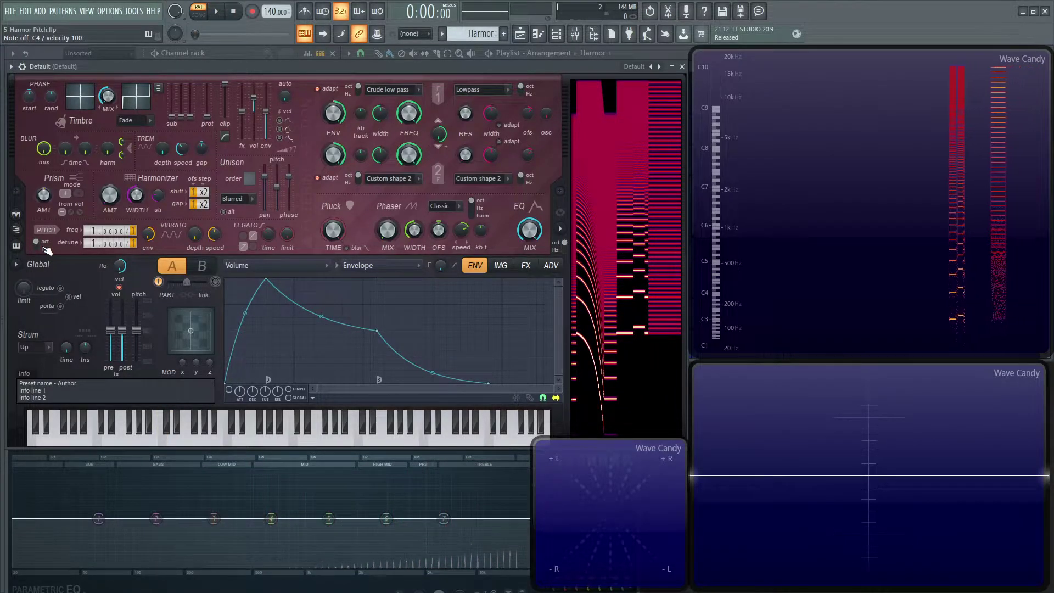
{"action": "left_click", "coordinate": [48, 251]}
{"action": "key", "text": "z"}
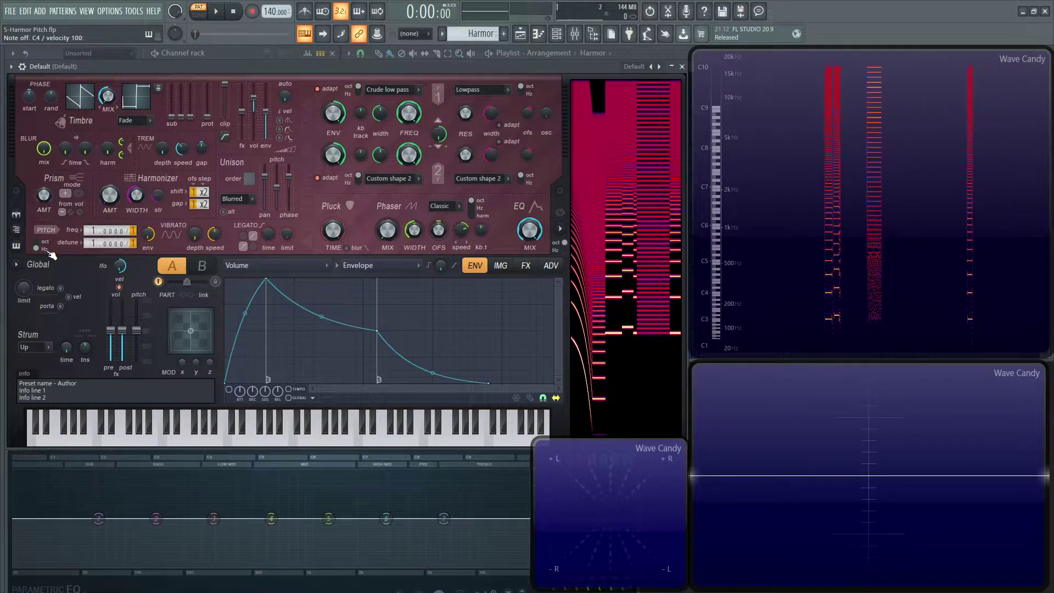
{"action": "key", "text": "z"}
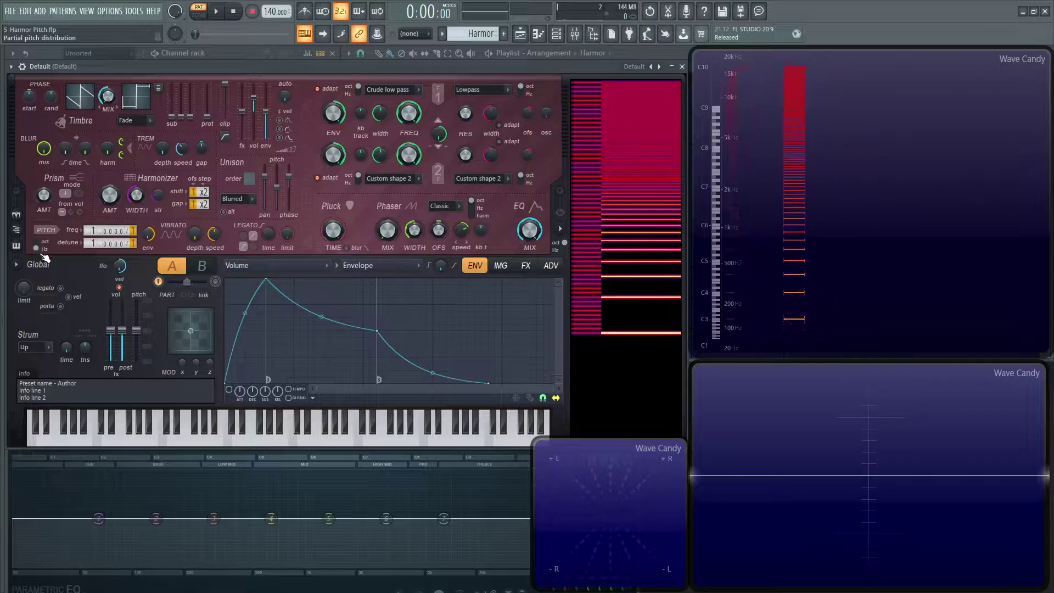
Audition C4, B5 and G5 to compare how their partials are spaced.
{"action": "key", "text": "z"}
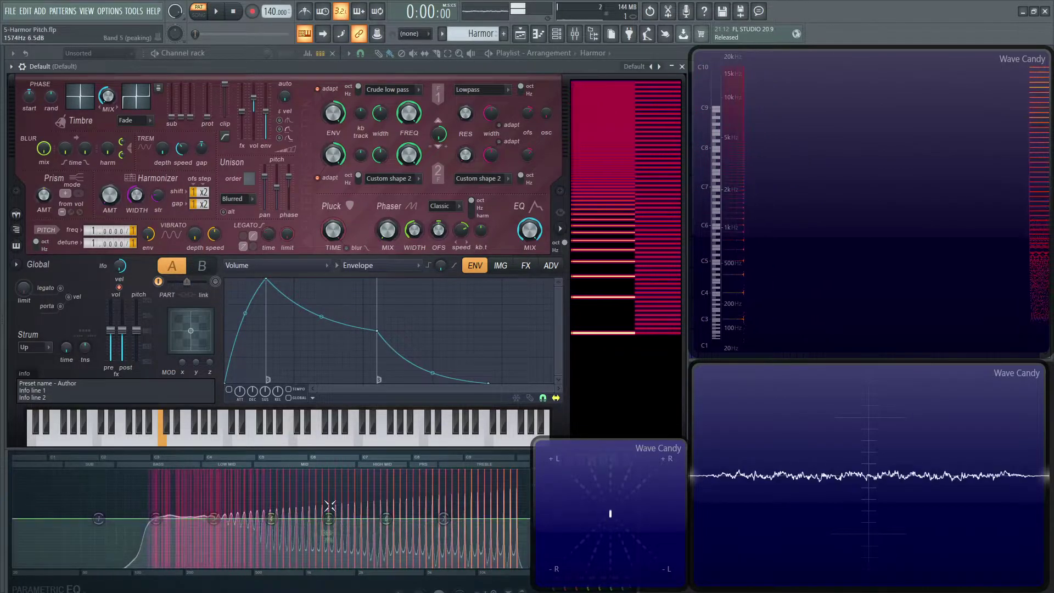
{"action": "key", "text": "u"}
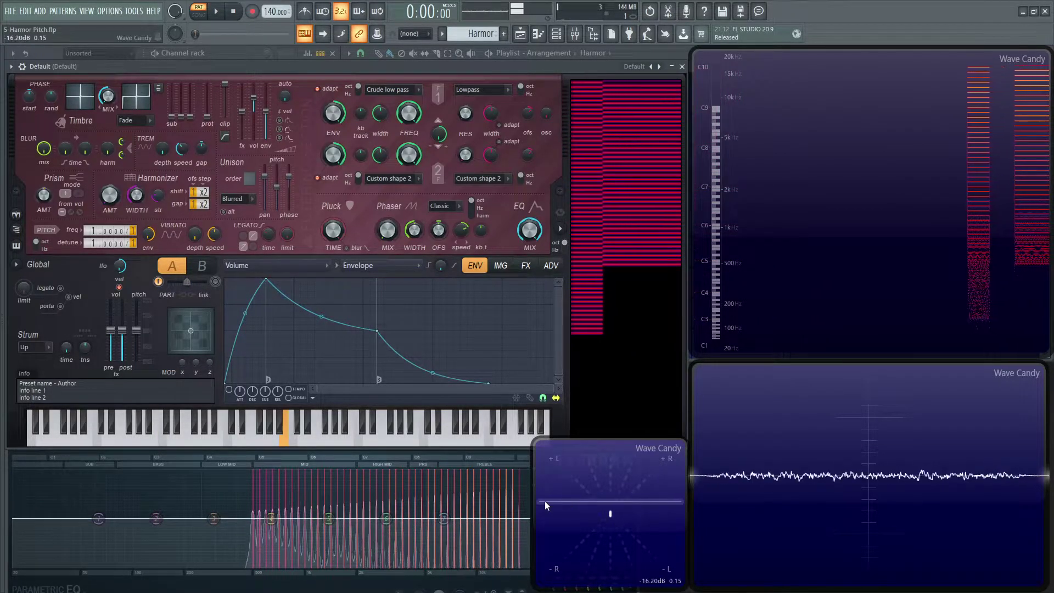
{"action": "key", "text": "t"}
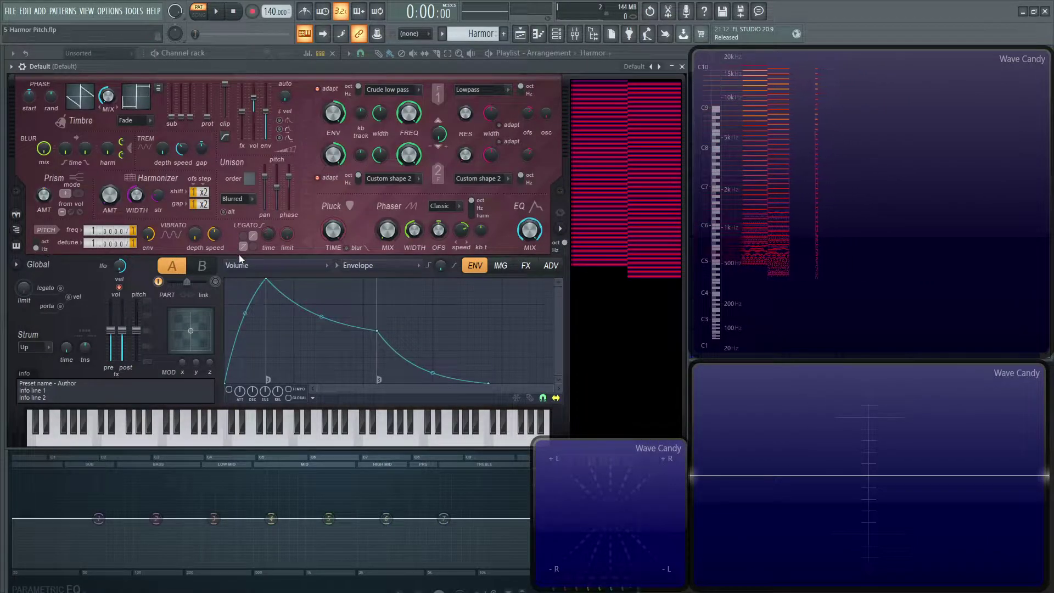
Audition D4, E4, G4 and D4 again with the Default preset's regular sound.
{"action": "key", "text": "x"}
{"action": "key", "text": "c"}
{"action": "key", "text": "b"}
{"action": "key", "text": "x"}
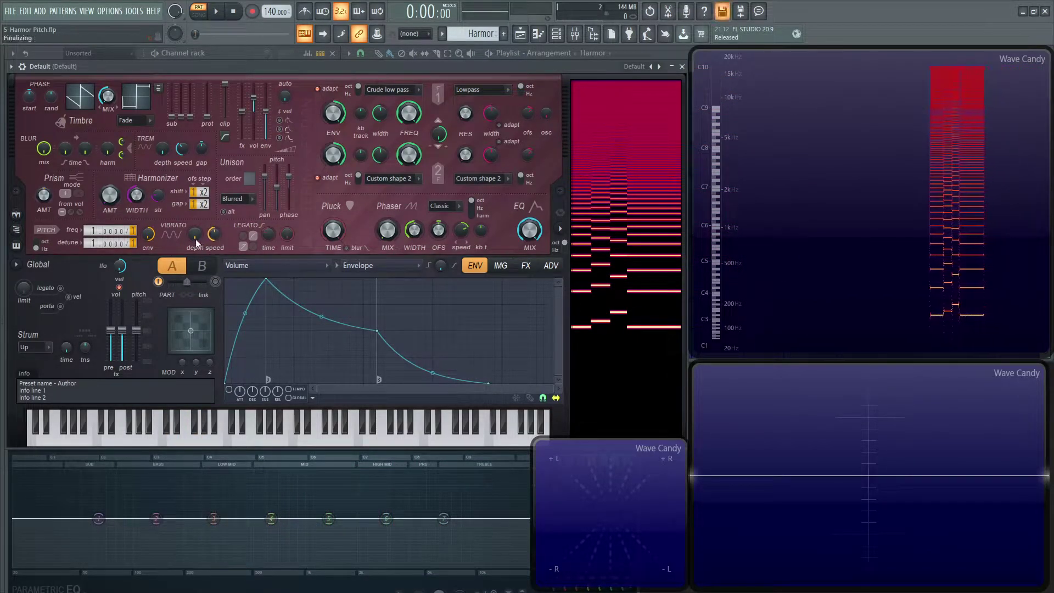
Raise the pitch vibrato depth to 51 cents while auditioning C4.
{"action": "key", "text": "z"}
{"action": "key", "text": "z"}
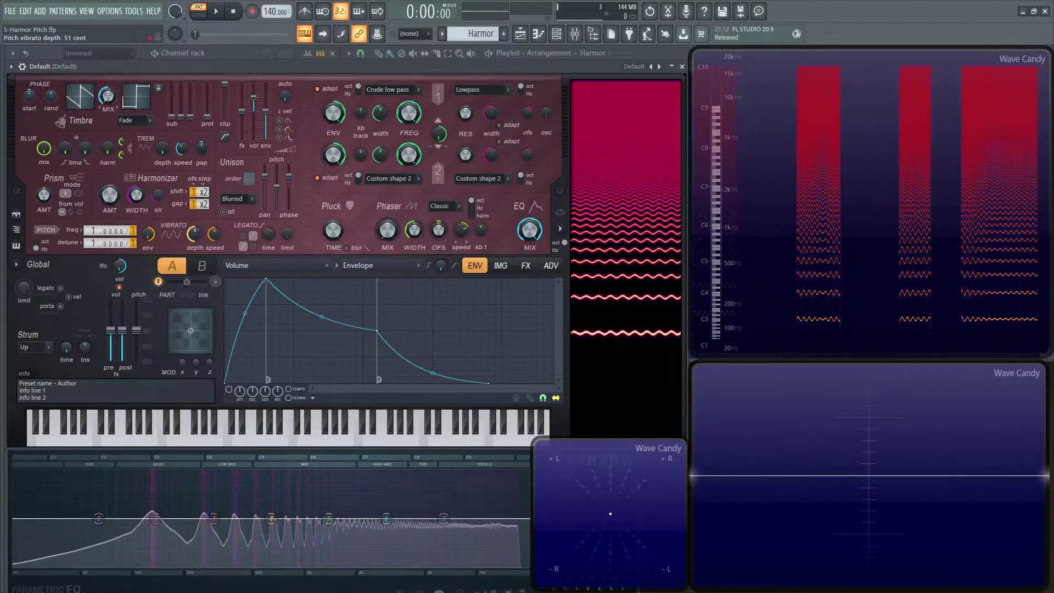
{"action": "key", "text": "z"}
{"action": "left_click_drag", "start_coordinate": [194, 235], "coordinate": [194, 235]}
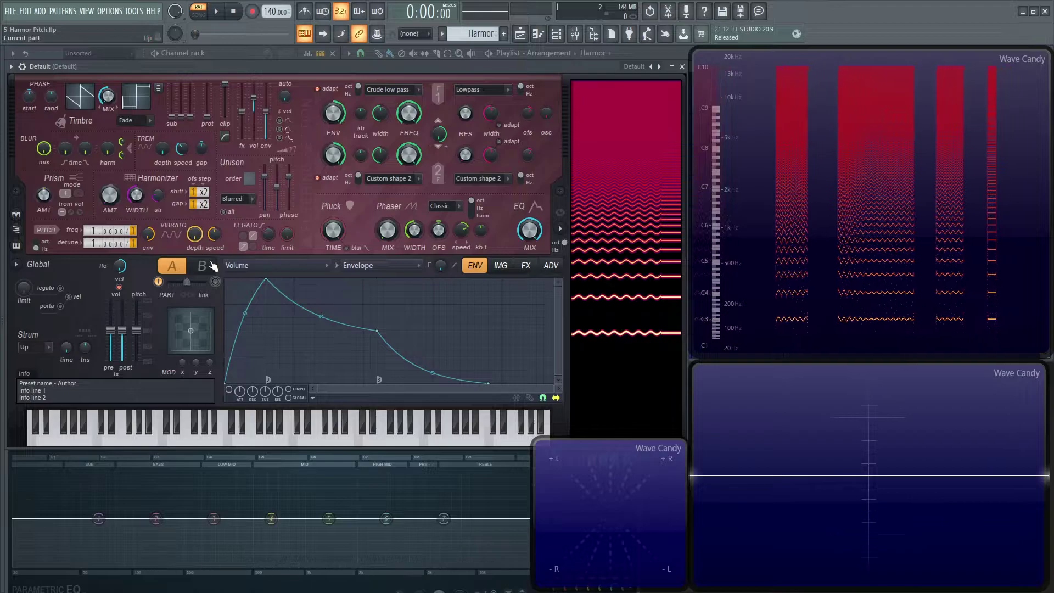
Vary the pitch vibrato speed, including 166 ms, while auditioning C4, and turn the vibrato depth off.
{"action": "key", "text": "z"}
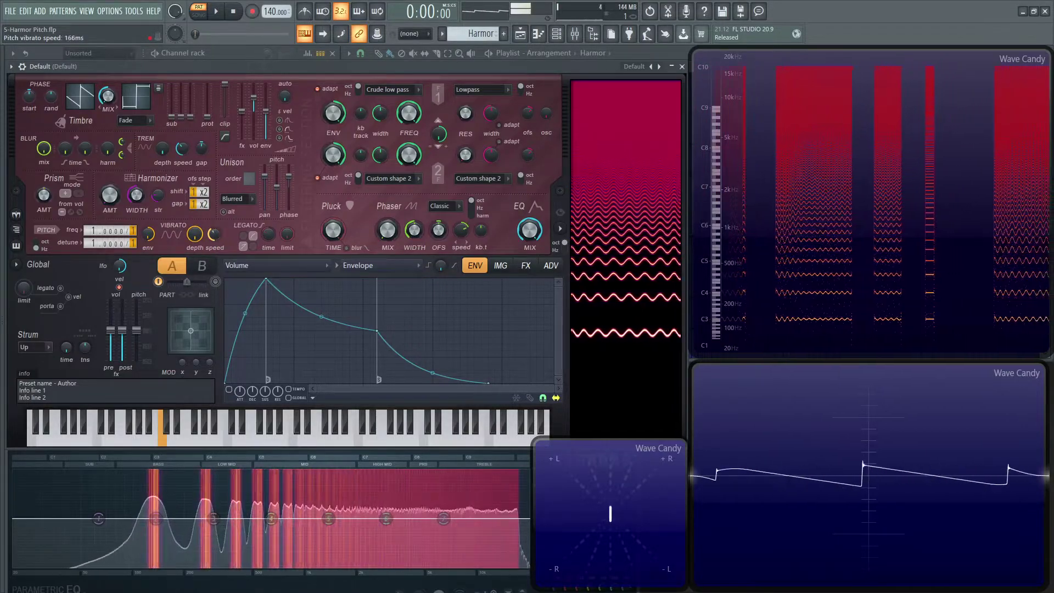
{"action": "left_click_drag", "start_coordinate": [214, 234], "coordinate": [214, 227]}
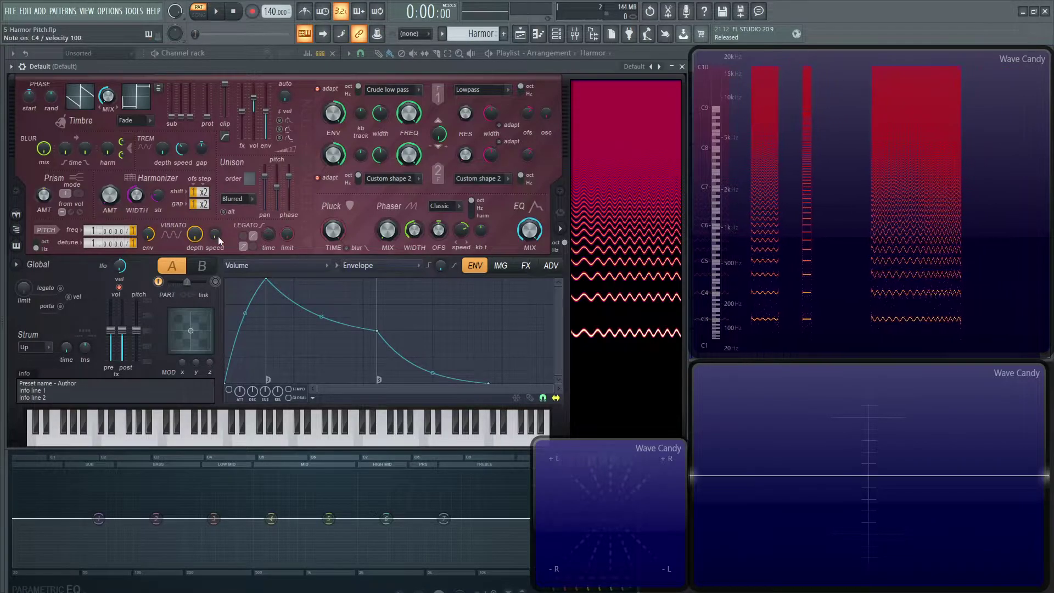
{"action": "mouse_move", "coordinate": [218, 236]}
{"action": "left_mouse_down"}
{"action": "mouse_move", "coordinate": [218, 220]}
{"action": "mouse_move", "coordinate": [218, 238]}
{"action": "left_mouse_up"}
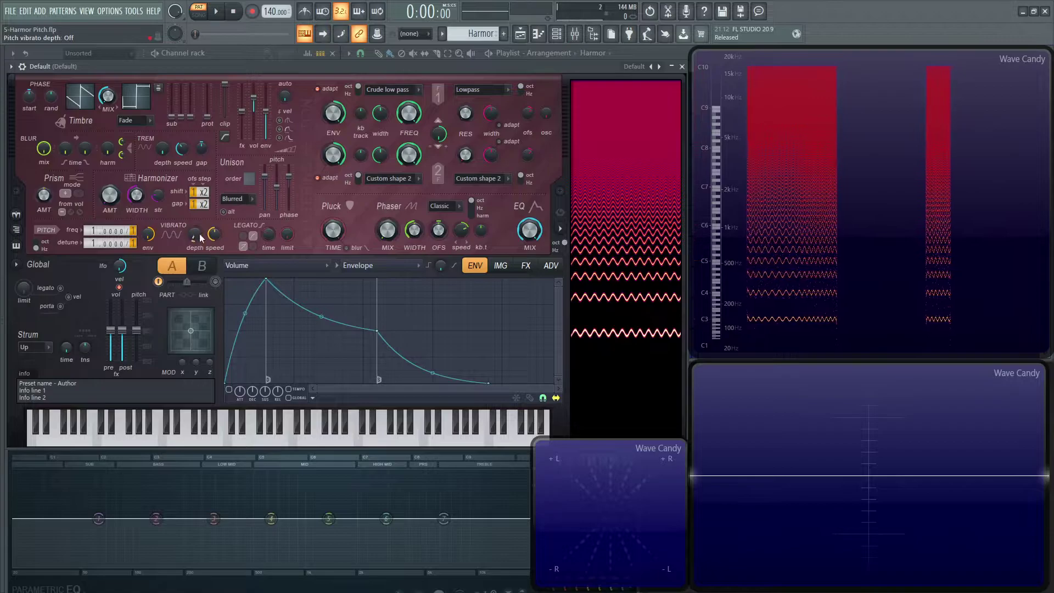
Enable legato on the reloaded Default preset and audition glides from C4 to E4, F4 and G4.
{"action": "left_click", "coordinate": [633, 68]}
{"action": "left_click", "coordinate": [683, 231]}
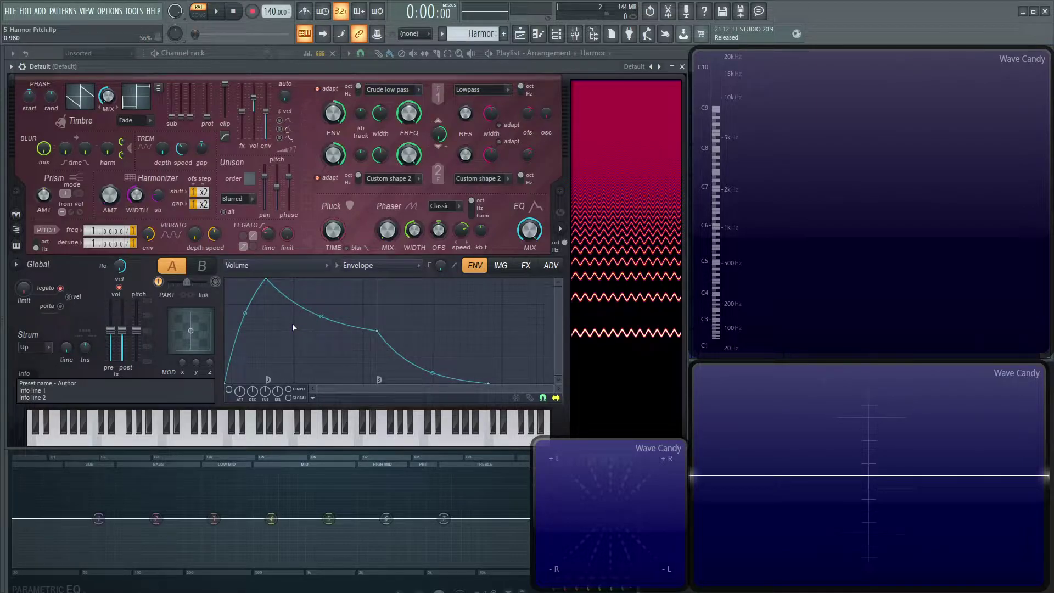
{"action": "key", "text": "z"}
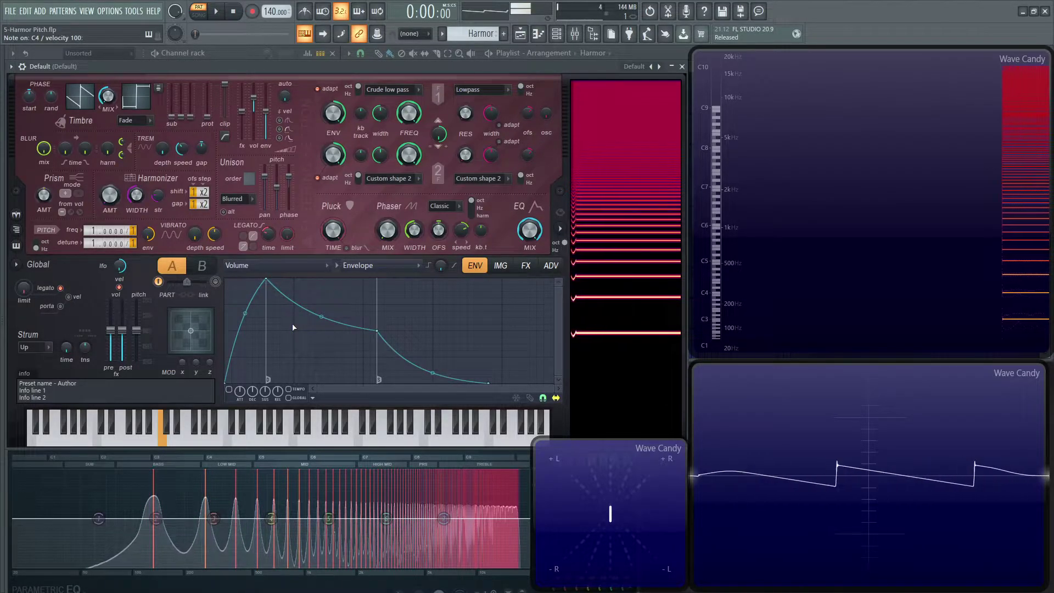
{"action": "key", "text": "c"}
{"action": "key", "text": "c"}
{"action": "key", "text": "v"}
{"action": "key", "text": "v"}
{"action": "key", "text": "b"}
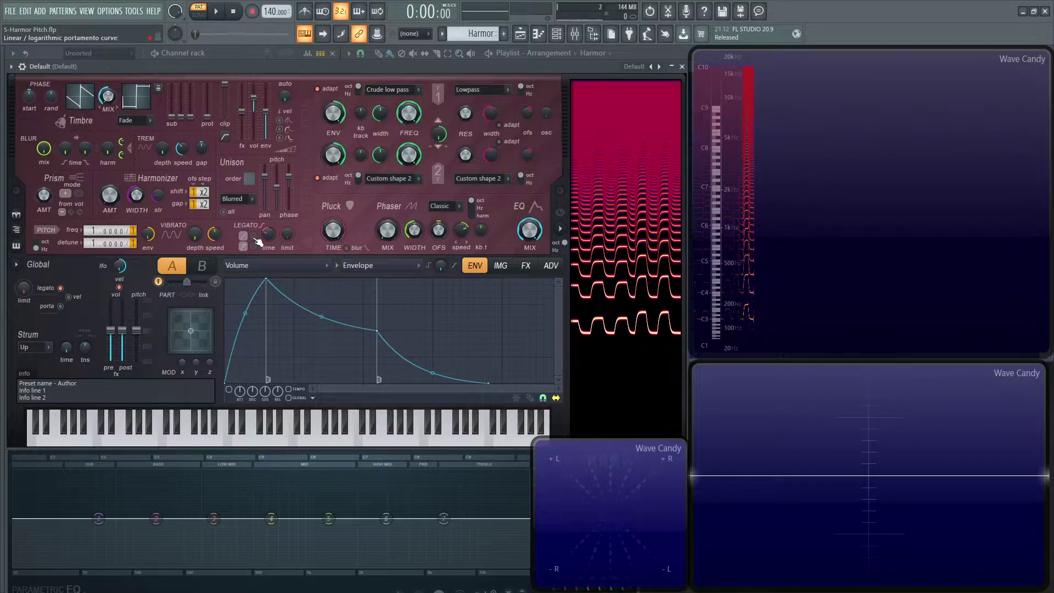
Audition legato glides by alternating C4 and E4 with the linear portamento curve.
{"action": "key", "text": "z"}
{"action": "key", "text": "c"}
{"action": "key", "text": "z"}
{"action": "key", "text": "c"}
{"action": "key", "text": "z"}
{"action": "key", "text": "c"}
{"action": "key", "text": "z"}
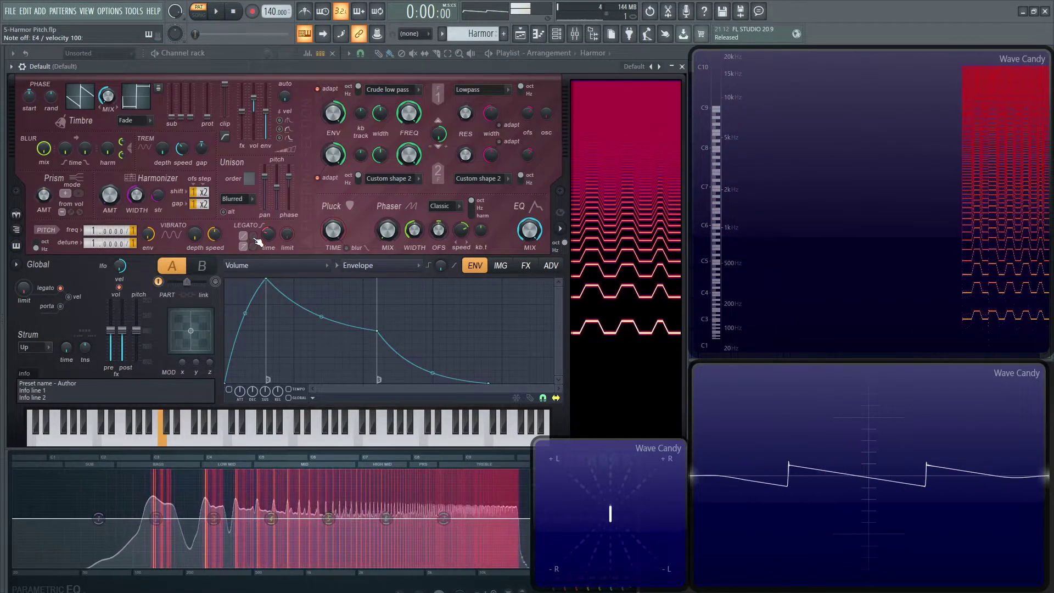
Compare the logarithmic and linear portamento curves by switching between them while gliding between C4 and E4.
{"action": "left_click", "coordinate": [256, 238]}
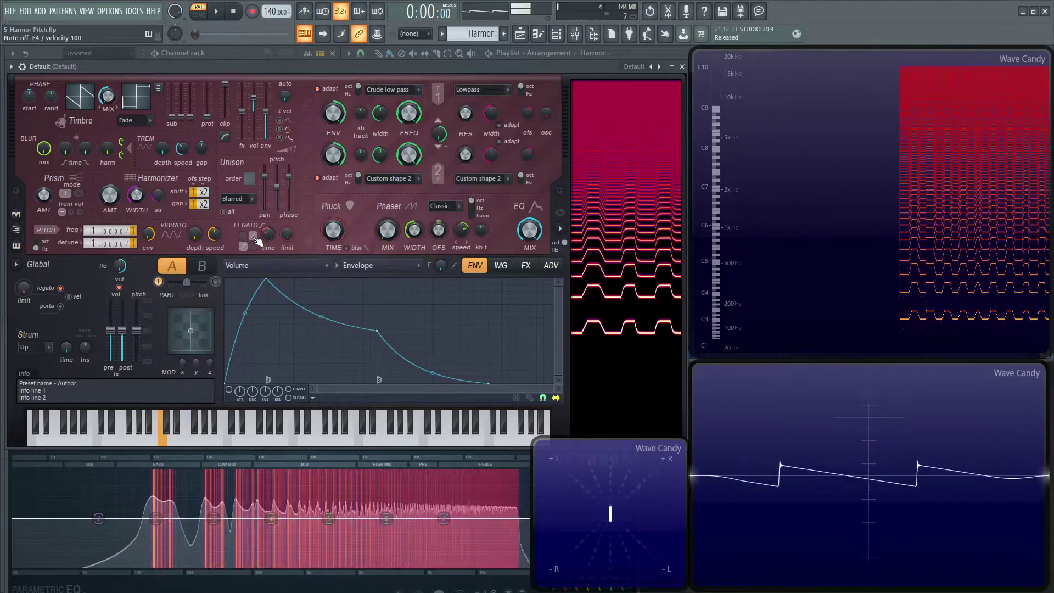
{"action": "key", "text": "c"}
{"action": "key", "text": "c"}
{"action": "left_click", "coordinate": [255, 238]}
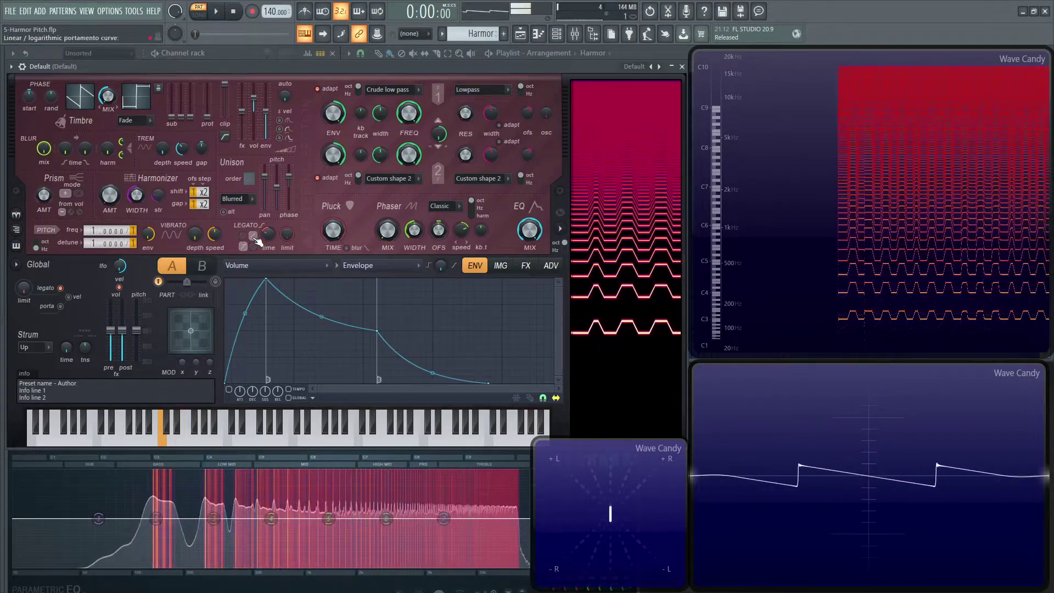
{"action": "key", "text": "c"}
{"action": "key", "text": "c"}
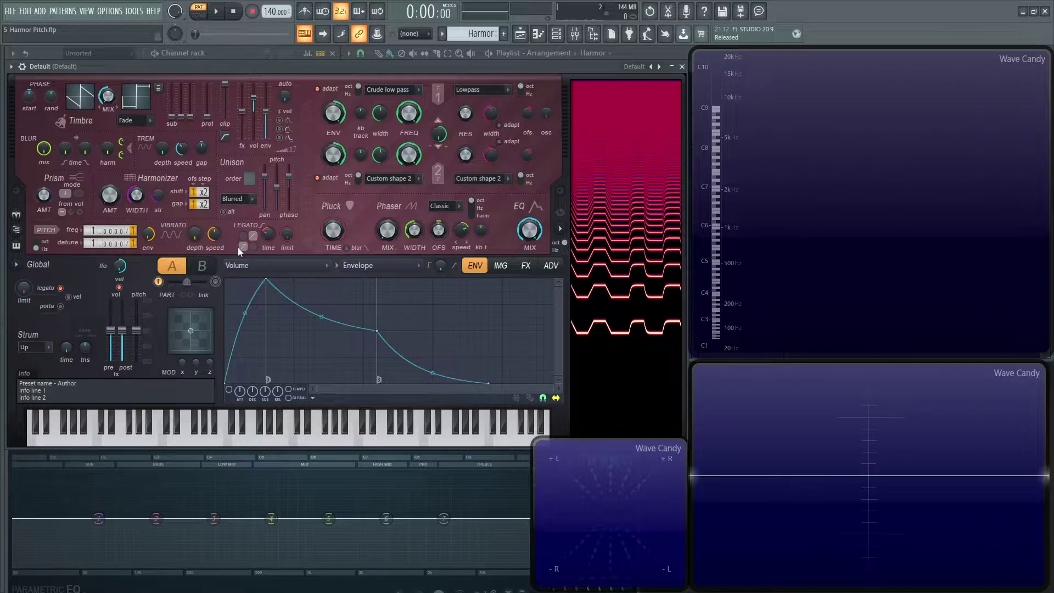
Audition legato glides from C4 to A4 and D6 with the fixed portamento time.
{"action": "key", "text": "z"}
{"action": "key", "text": "n"}
{"action": "key", "text": "z"}
{"action": "key", "text": "n"}
{"action": "key", "text": "z"}
{"action": "key", "text": "o"}
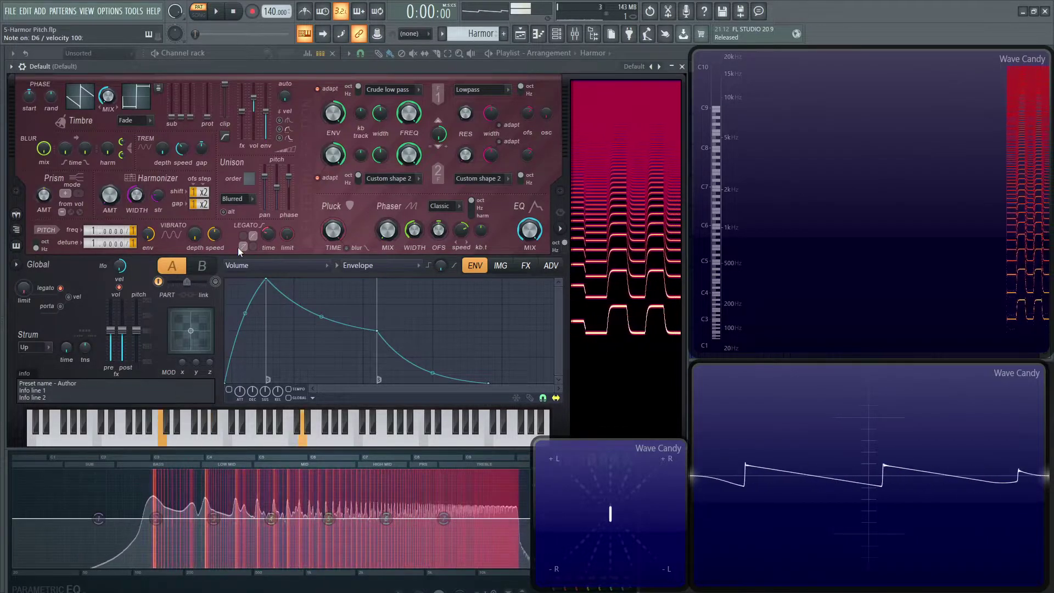
{"action": "key", "text": "z"}
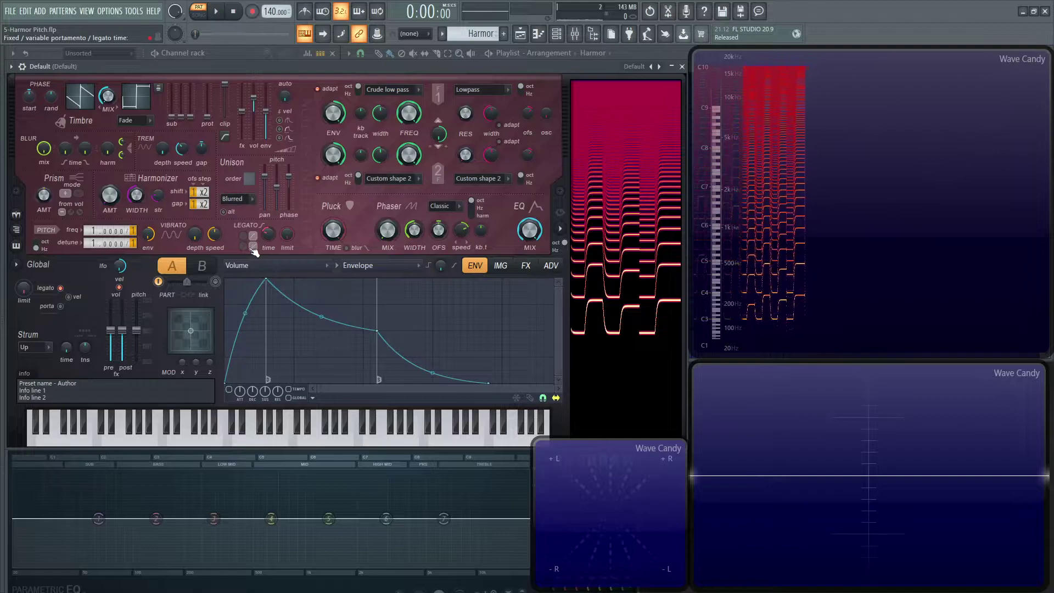
Use the variable portamento time and compare short C4 to D4 glides with wide glides up to high notes.
{"action": "key", "text": "z"}
{"action": "key", "text": "q"}
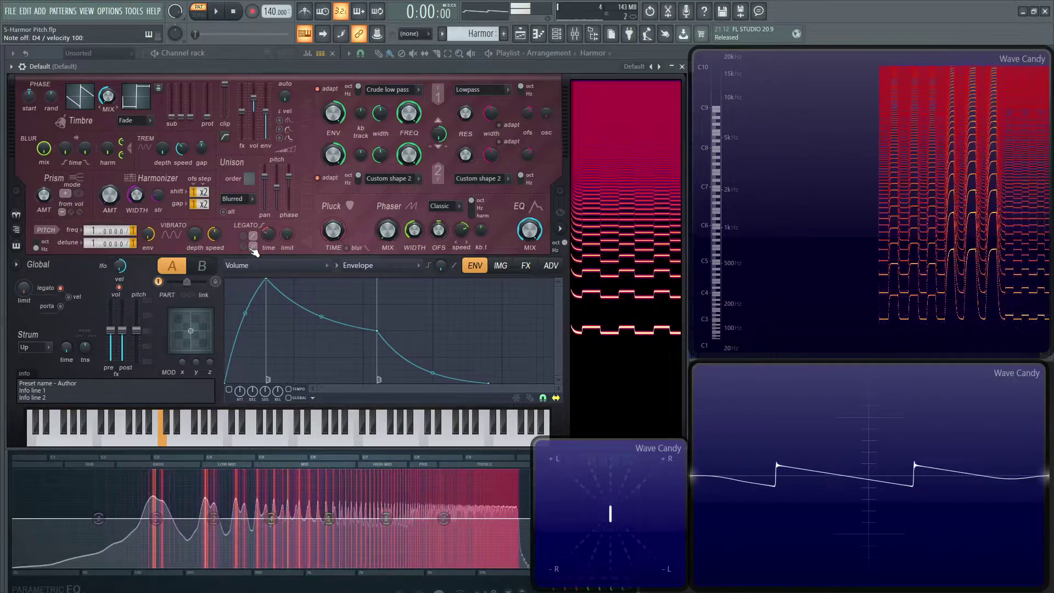
{"action": "key", "text": "o"}
{"action": "key", "text": "o"}
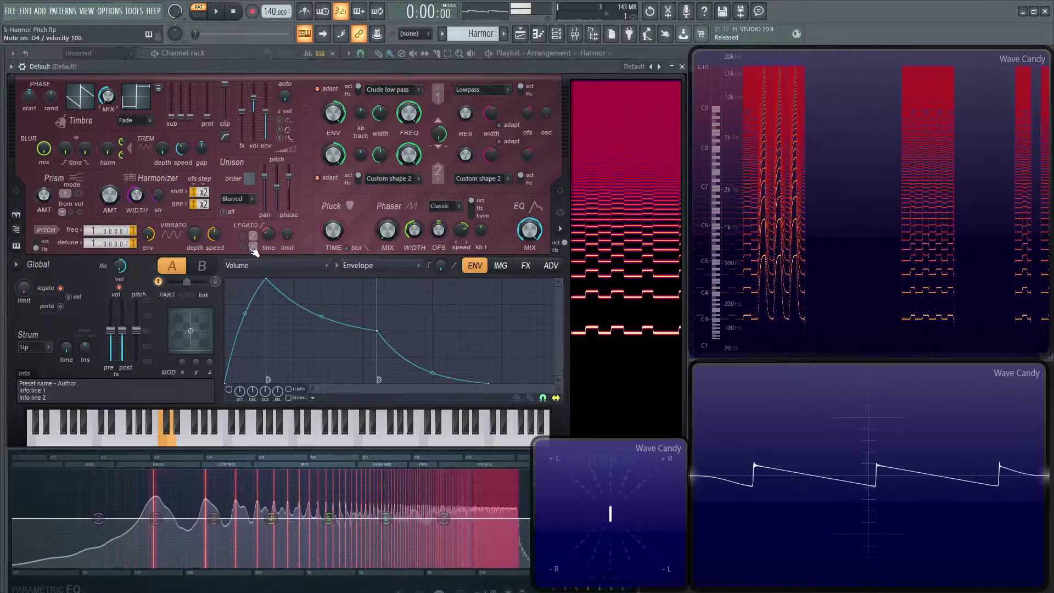
{"action": "key", "text": "bracketleft"}
{"action": "key", "text": "bracketleft"}
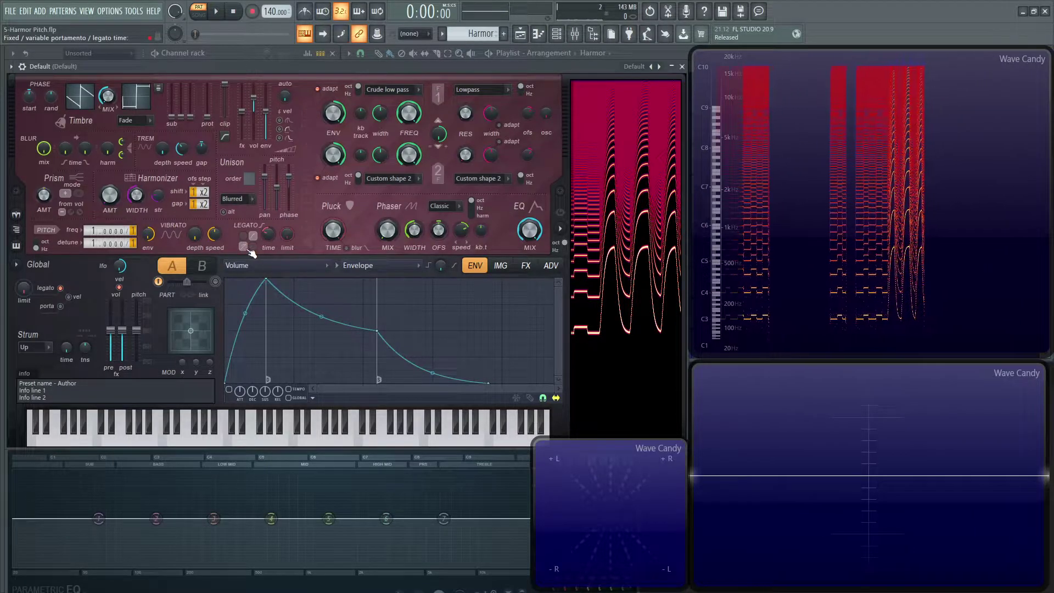
Return to the fixed portamento time and compare wide C4 to E6 glides with short C4 to D4 glides.
{"action": "key", "text": "z"}
{"action": "key", "text": "p"}
{"action": "key", "text": "p"}
{"action": "key", "text": "p"}
{"action": "key", "text": "p"}
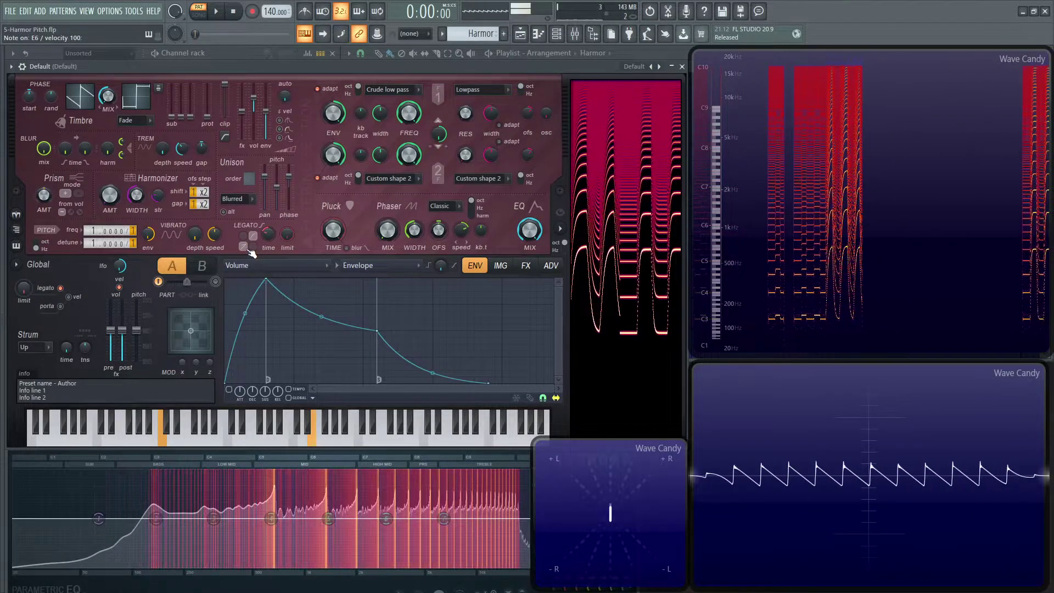
{"action": "key", "text": "x"}
{"action": "key", "text": "x"}
{"action": "key", "text": "p"}
{"action": "key", "text": "p"}
{"action": "key", "text": "p"}
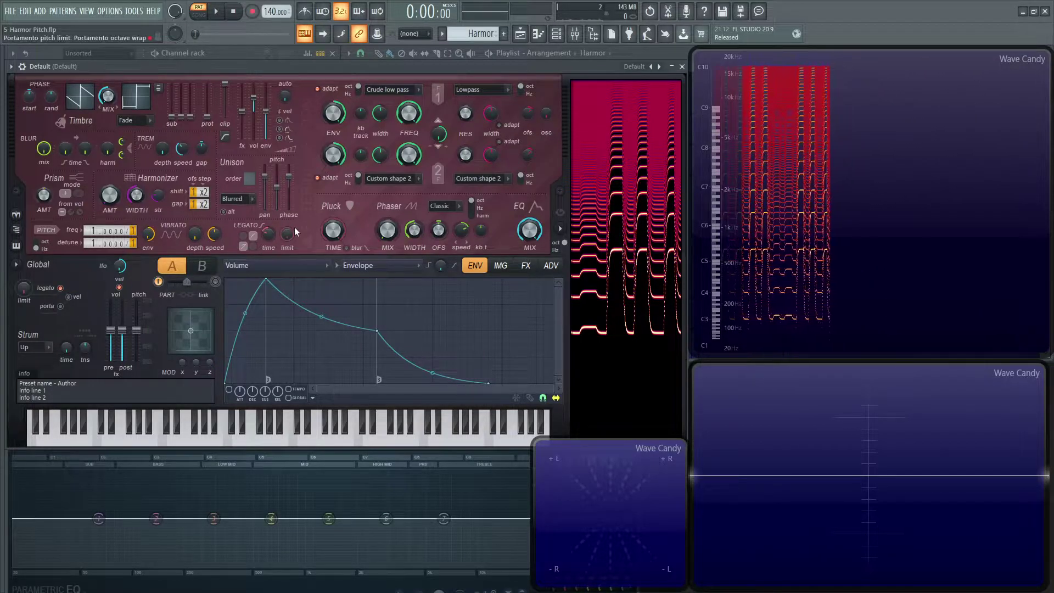
Vary the legato time between 746 ms, 184 ms and 0:00 while auditioning glides from C4 to F4.
{"action": "left_click", "coordinate": [64, 291]}
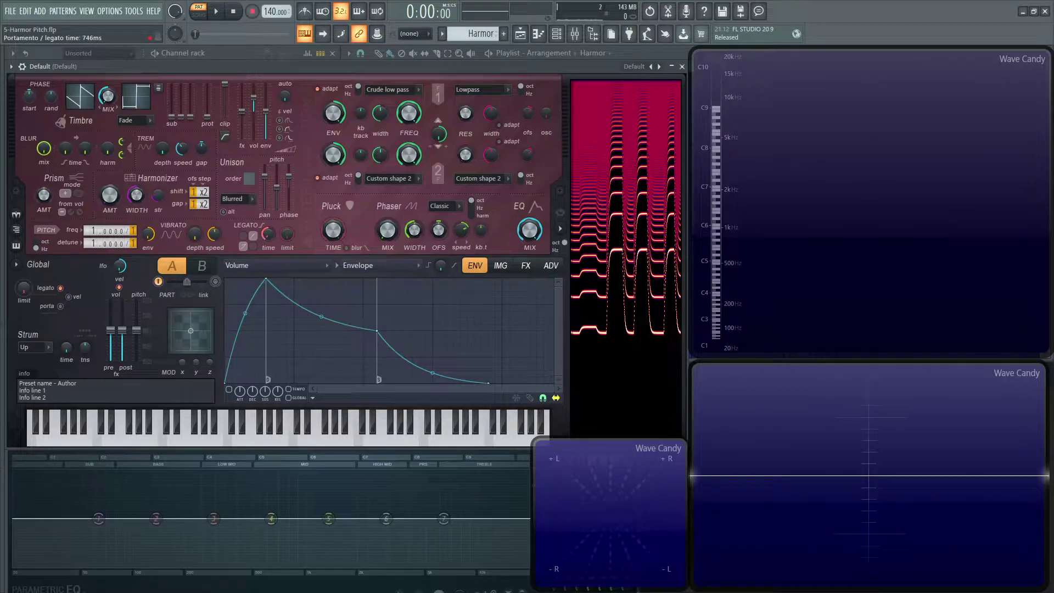
{"action": "key", "text": "z"}
{"action": "key", "text": "v"}
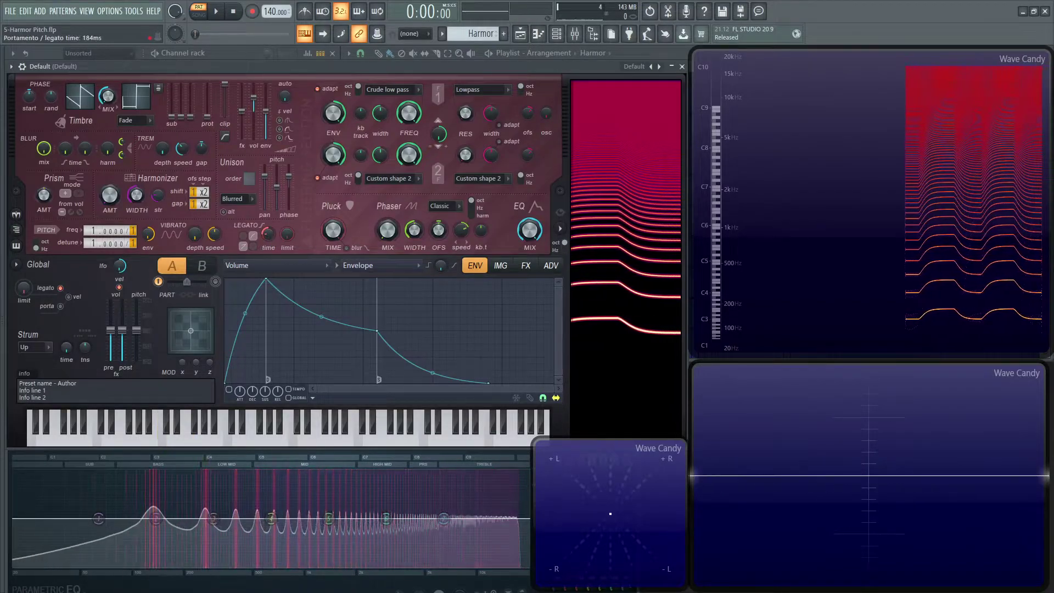
{"action": "mouse_move", "coordinate": [268, 234]}
{"action": "left_mouse_down"}
{"action": "mouse_move", "coordinate": [269, 250]}
{"action": "mouse_move", "coordinate": [269, 175]}
{"action": "mouse_move", "coordinate": [269, 229]}
{"action": "left_mouse_up"}
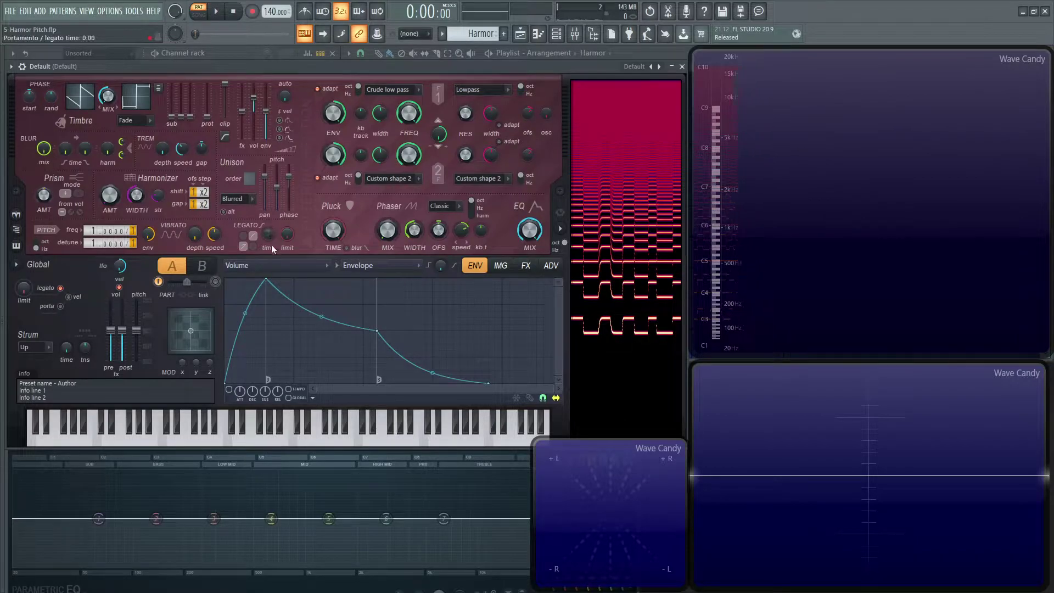
{"action": "left_click_drag", "start_coordinate": [270, 233], "coordinate": [269, 222]}
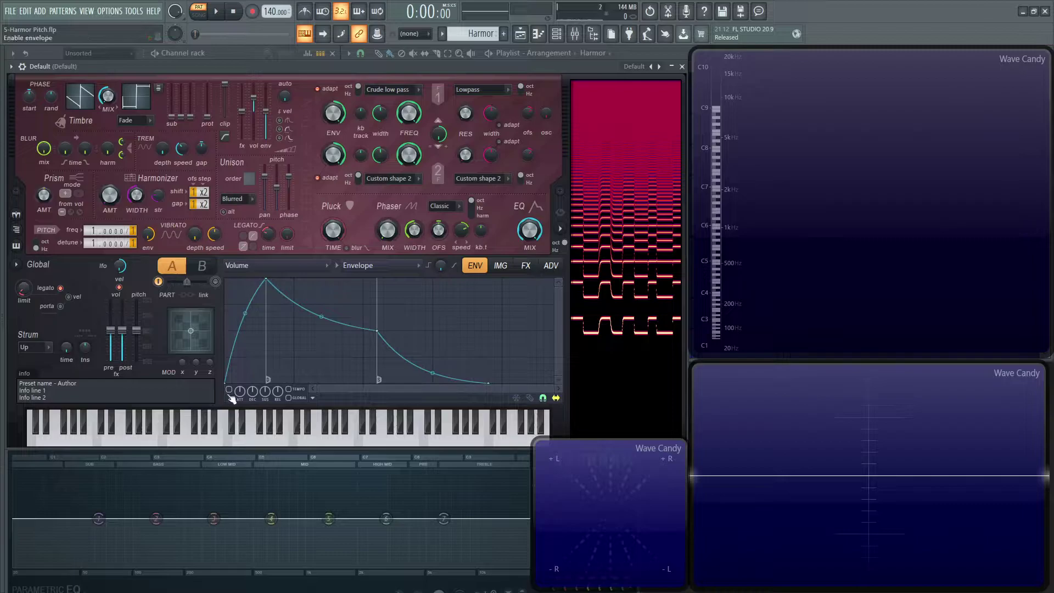
Apply a legato pitch limit and audition C4 and E4 against it.
{"action": "key", "text": "z"}
{"action": "key", "text": "z"}
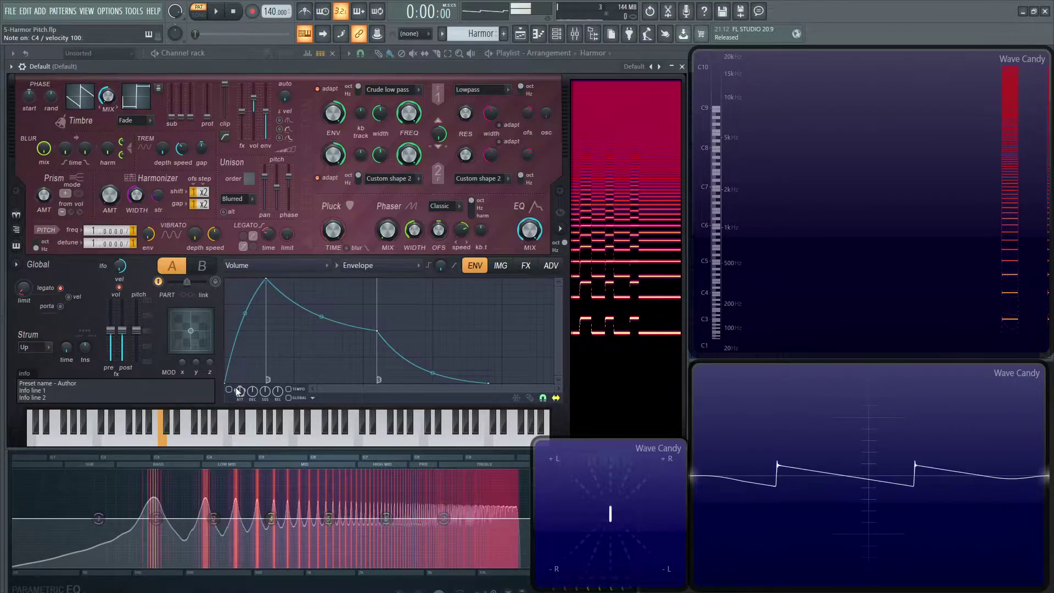
{"action": "key", "text": "c"}
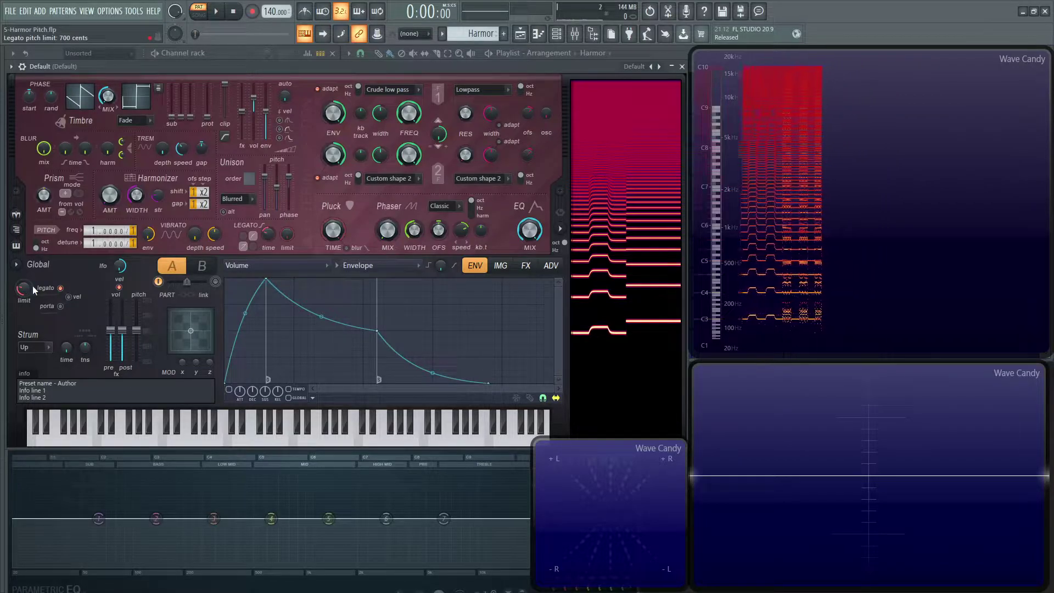
Set the legato pitch limit to 700 cents and audition intervals from C4 up to A4.
{"action": "key", "text": "z"}
{"action": "key", "text": "x"}
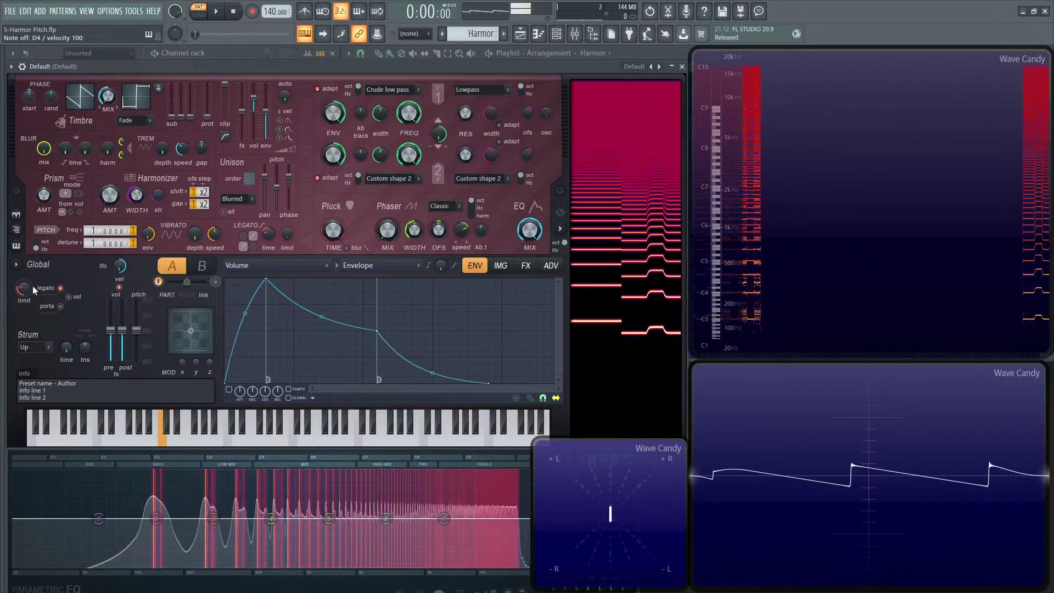
{"action": "key", "text": "x"}
{"action": "key", "text": "v"}
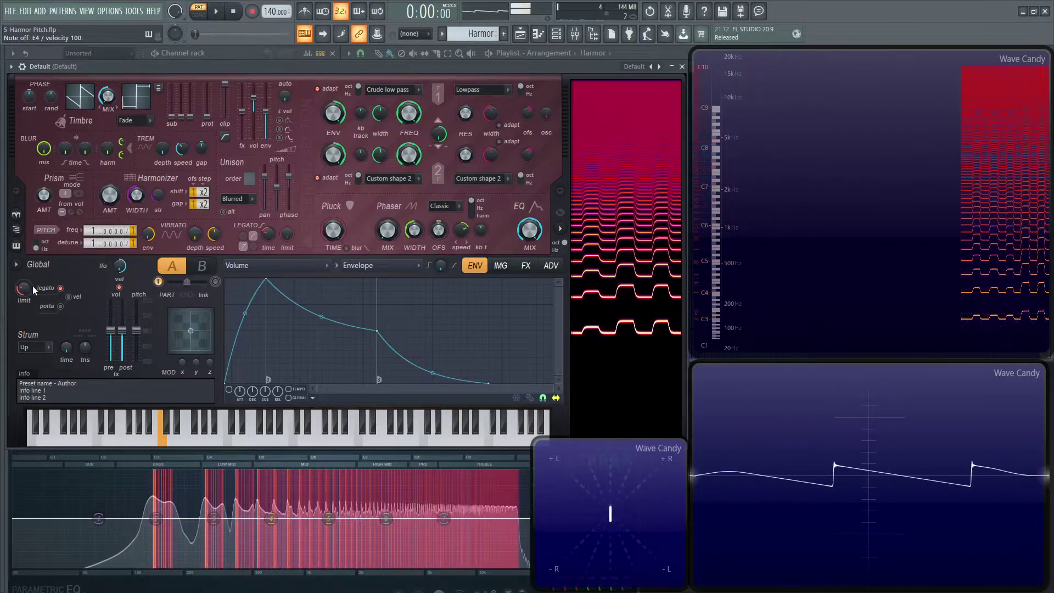
{"action": "key", "text": "n"}
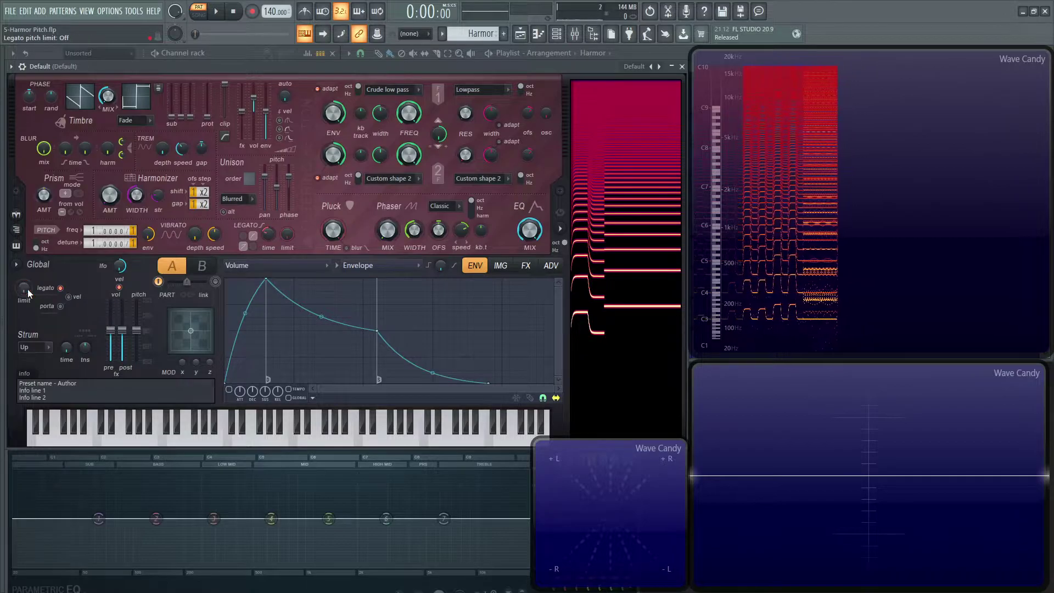
Reload the Default preset, enabling portamento with its time adjusted around 85 ms.
{"action": "left_click", "coordinate": [637, 67]}
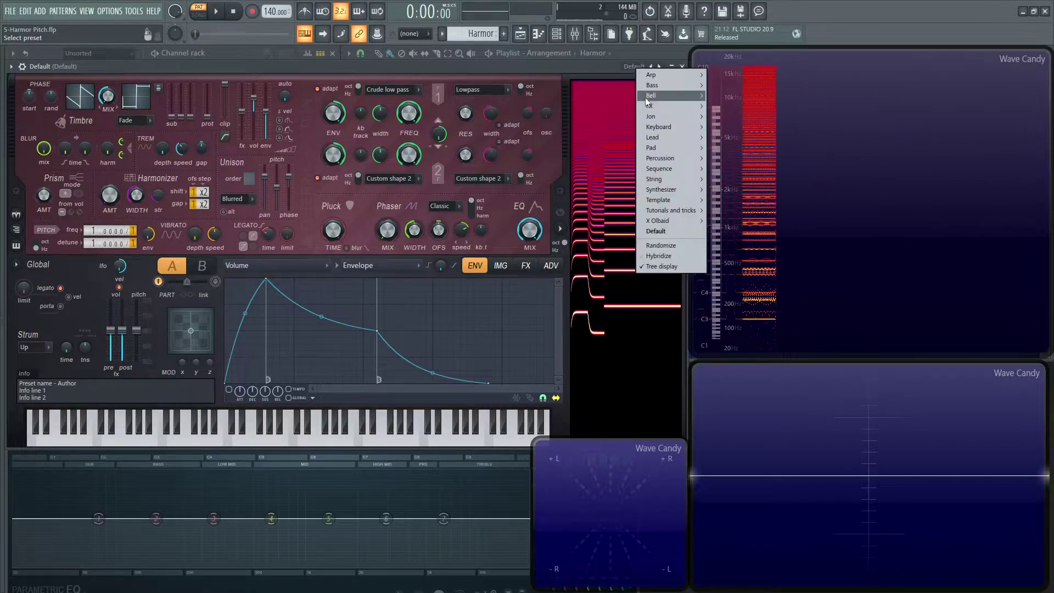
{"action": "left_click", "coordinate": [677, 228]}
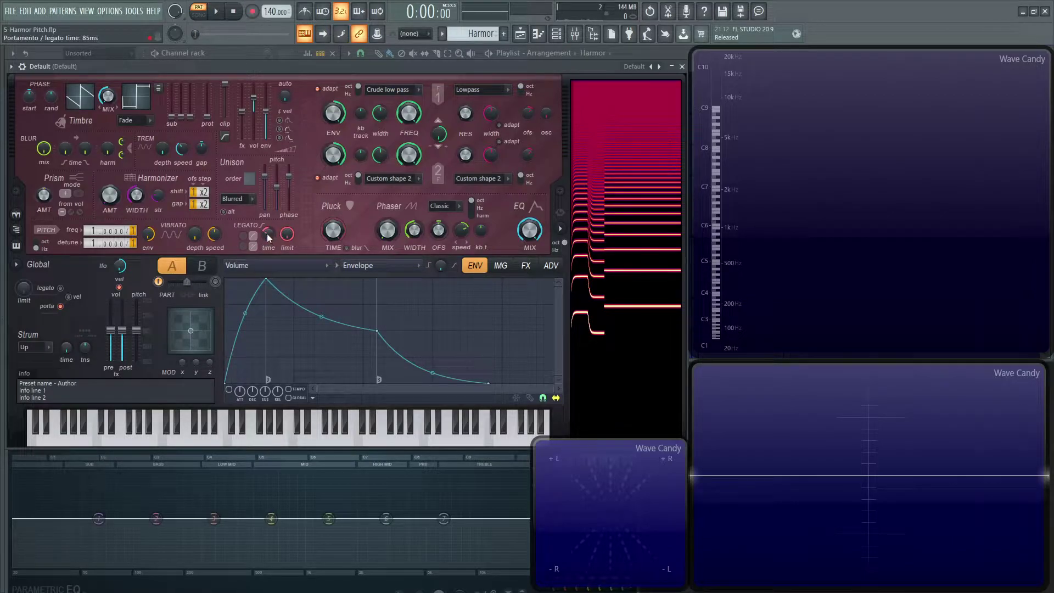
{"action": "mouse_move", "coordinate": [267, 233]}
{"action": "left_mouse_down"}
{"action": "mouse_move", "coordinate": [267, 215]}
{"action": "mouse_move", "coordinate": [265, 237]}
{"action": "left_mouse_up"}
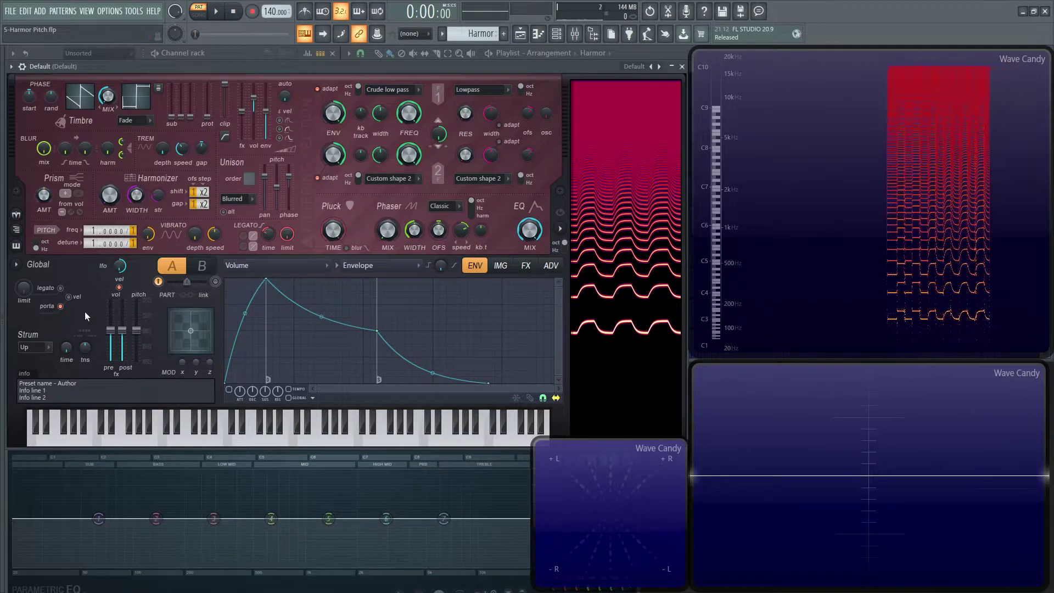
Audition C4 and A4 with portamento, then C4 and D4 with the portamento pitch limit at 300 cents.
{"action": "key", "text": "z"}
{"action": "key", "text": "n"}
{"action": "key", "text": "n"}
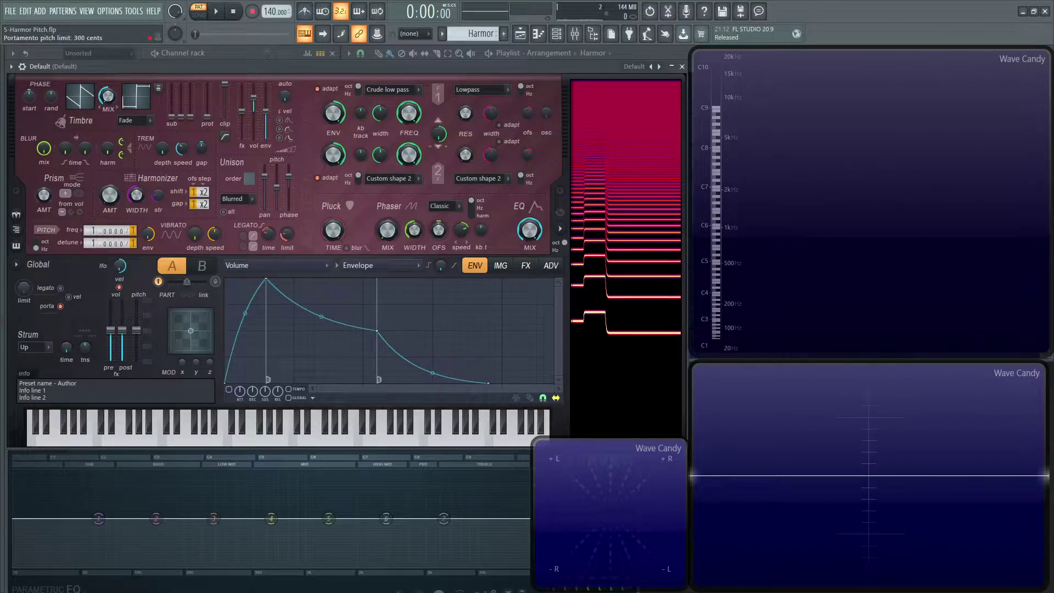
{"action": "key", "text": "z"}
{"action": "key", "text": "x"}
{"action": "key", "text": "z"}
{"action": "key", "text": "x"}
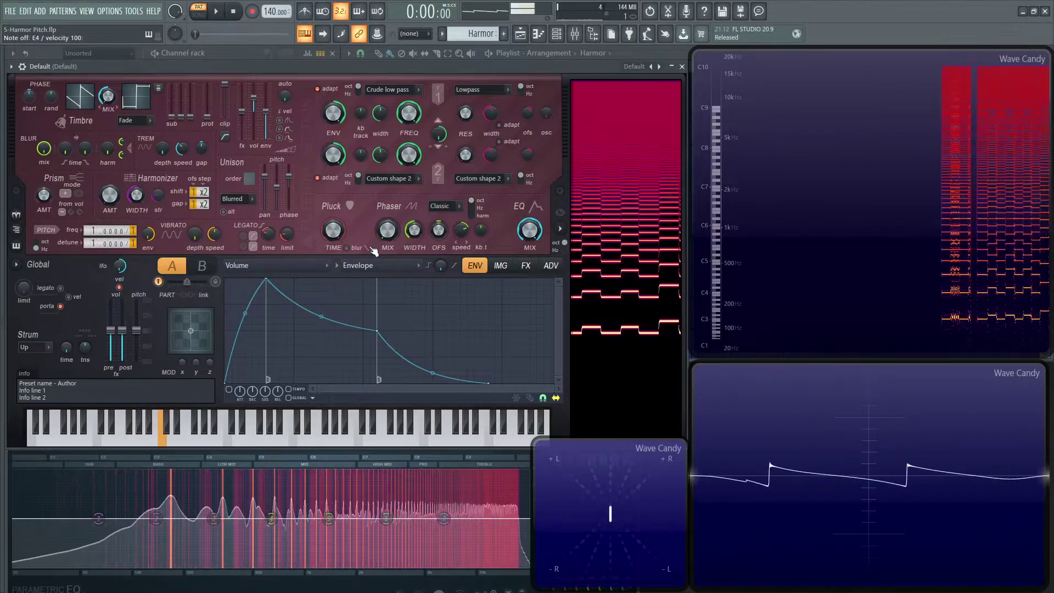
Raise the portamento time and audition glides between C4 and D4, E4 and F4.
{"action": "left_click_drag", "start_coordinate": [271, 237], "coordinate": [271, 228]}
{"action": "key", "text": "z"}
{"action": "key", "text": "x"}
{"action": "key", "text": "z"}
{"action": "key", "text": "x"}
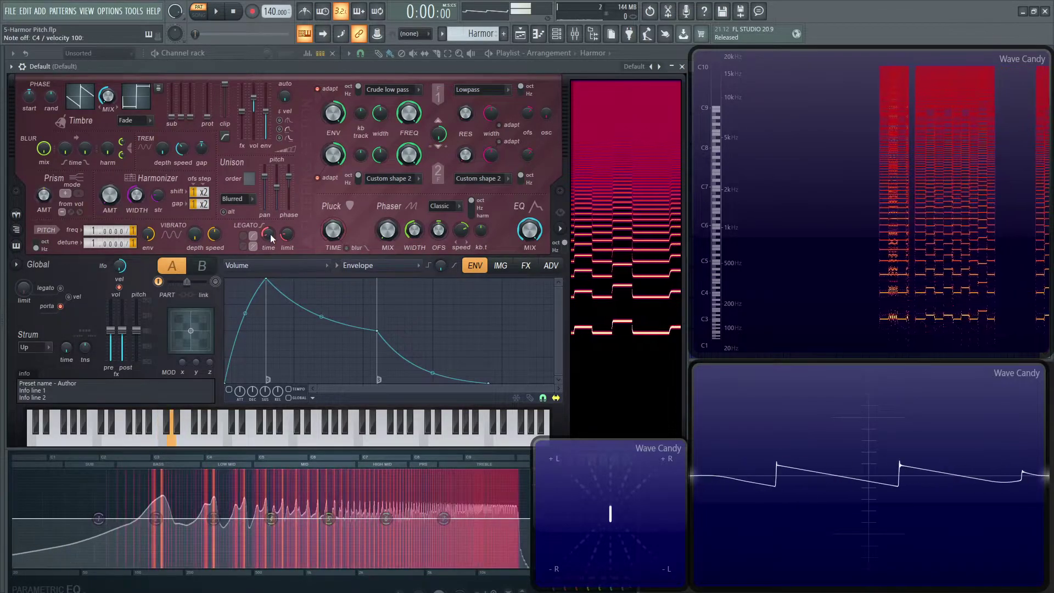
{"action": "key", "text": "z"}
{"action": "key", "text": "c"}
{"action": "key", "text": "z"}
{"action": "key", "text": "c"}
{"action": "key", "text": "z"}
{"action": "key", "text": "v"}
{"action": "key", "text": "z"}
{"action": "key", "text": "v"}
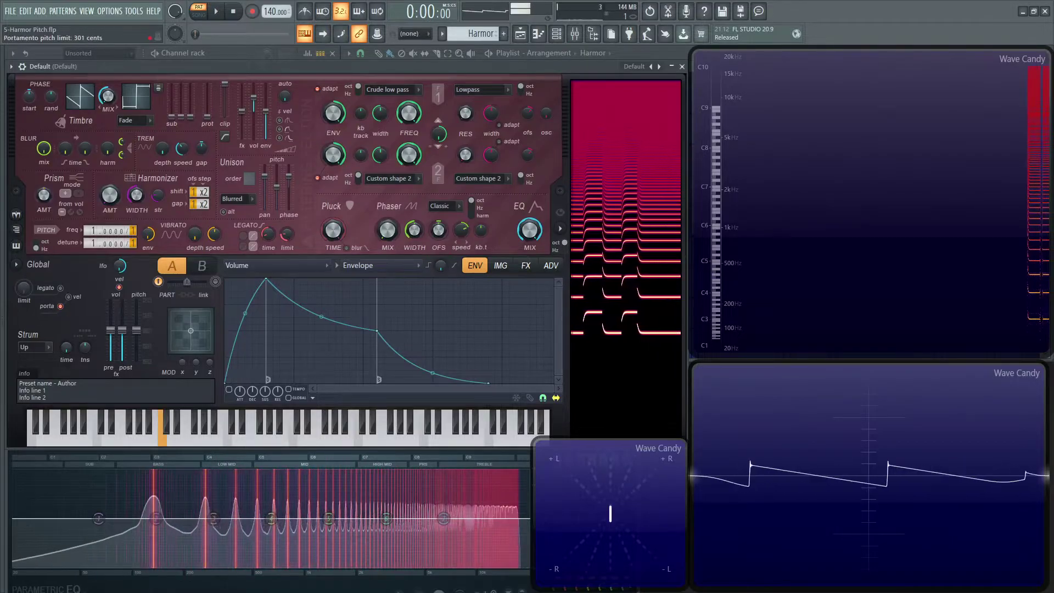
Raise the portamento pitch limit and audition widening intervals from C4 to A4, B4, C5 and D5.
{"action": "left_click_drag", "start_coordinate": [289, 237], "coordinate": [288, 229]}
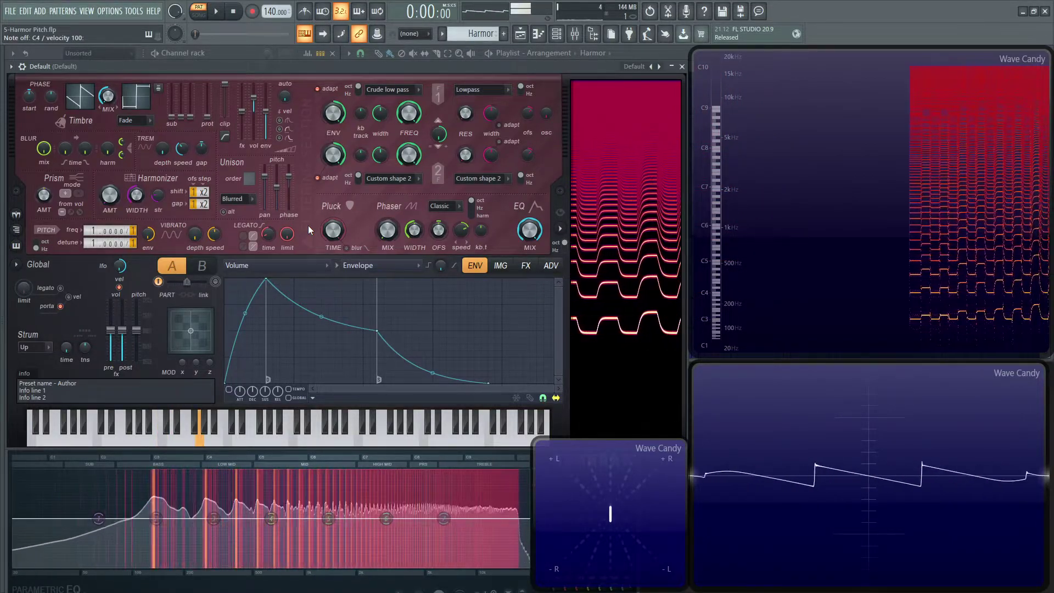
{"action": "key", "text": "z"}
{"action": "key", "text": "n"}
{"action": "key", "text": "z"}
{"action": "key", "text": "m"}
{"action": "key", "text": "z"}
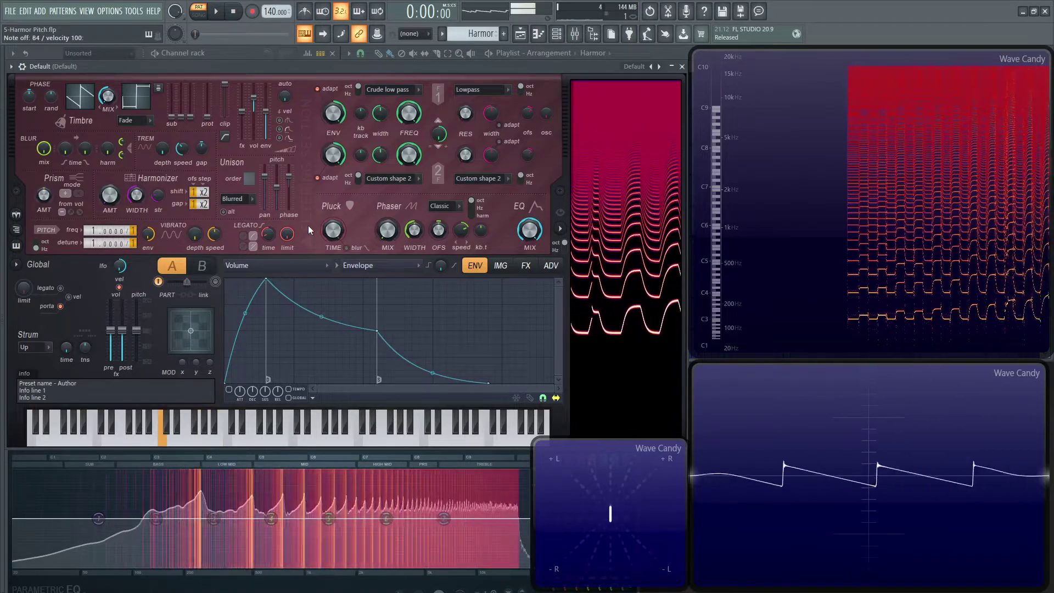
{"action": "key", "text": "m"}
{"action": "key", "text": "z"}
{"action": "key", "text": "comma"}
{"action": "key", "text": "z"}
{"action": "key", "text": "comma"}
{"action": "key", "text": "z"}
{"action": "key", "text": "period"}
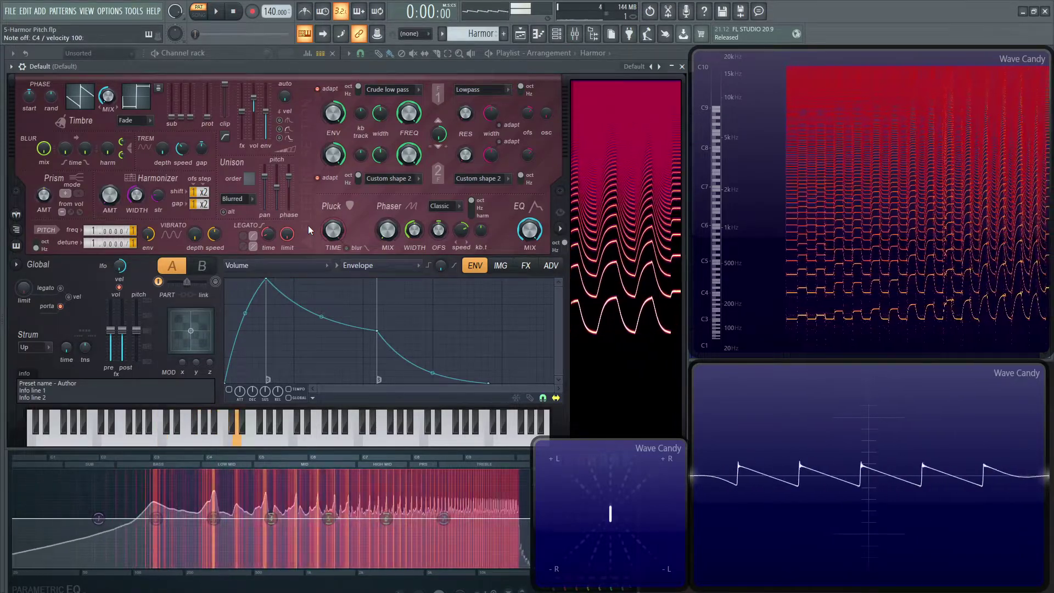
{"action": "key", "text": "z"}
{"action": "key", "text": "period"}
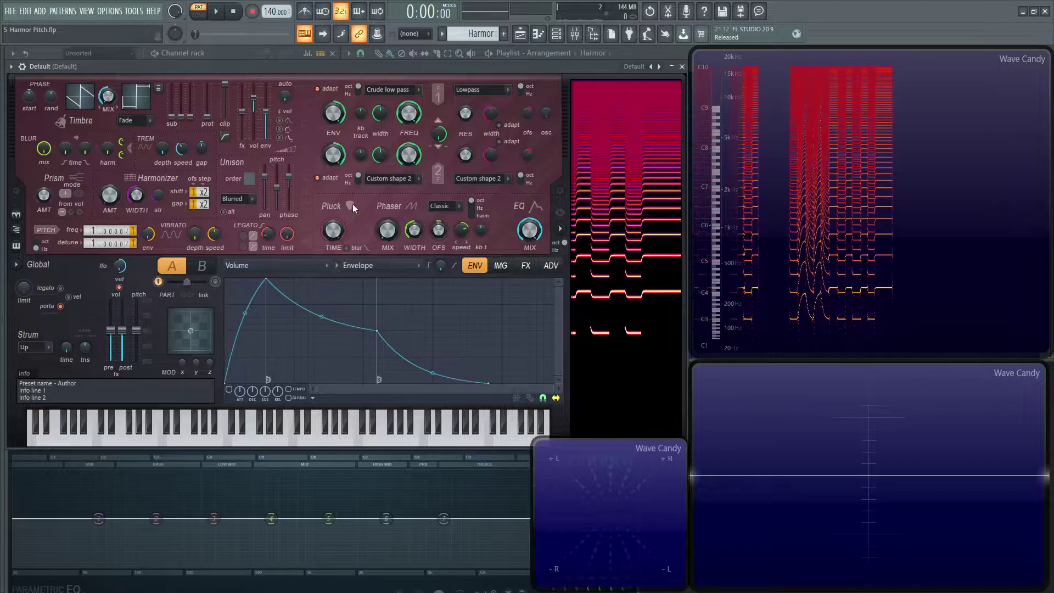
Reload the Default preset and shape a rising pitch envelope for part A, auditioning it with a note.
{"action": "left_click", "coordinate": [635, 68]}
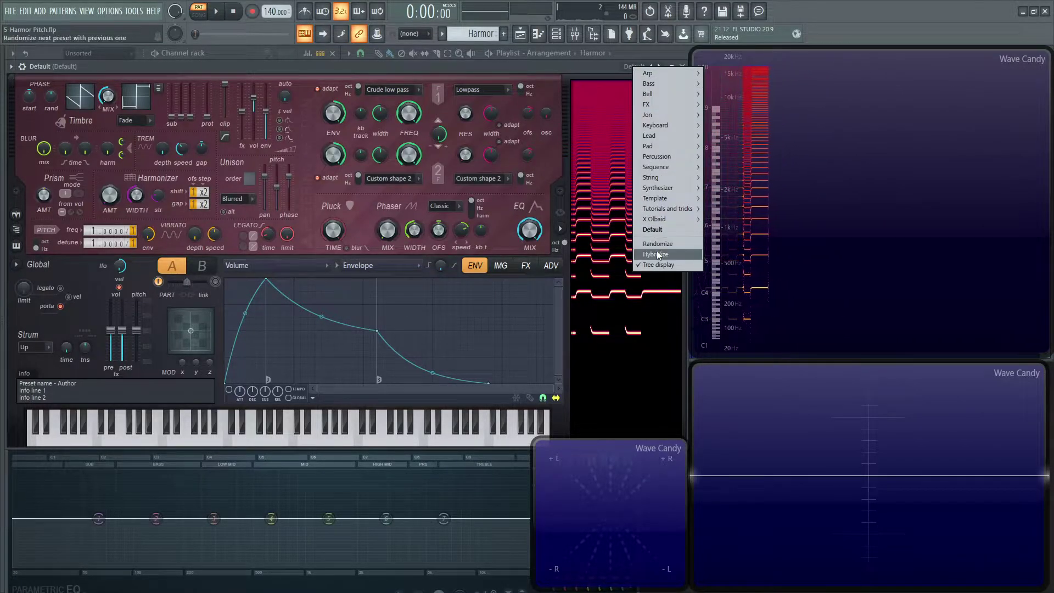
{"action": "left_click", "coordinate": [659, 230]}
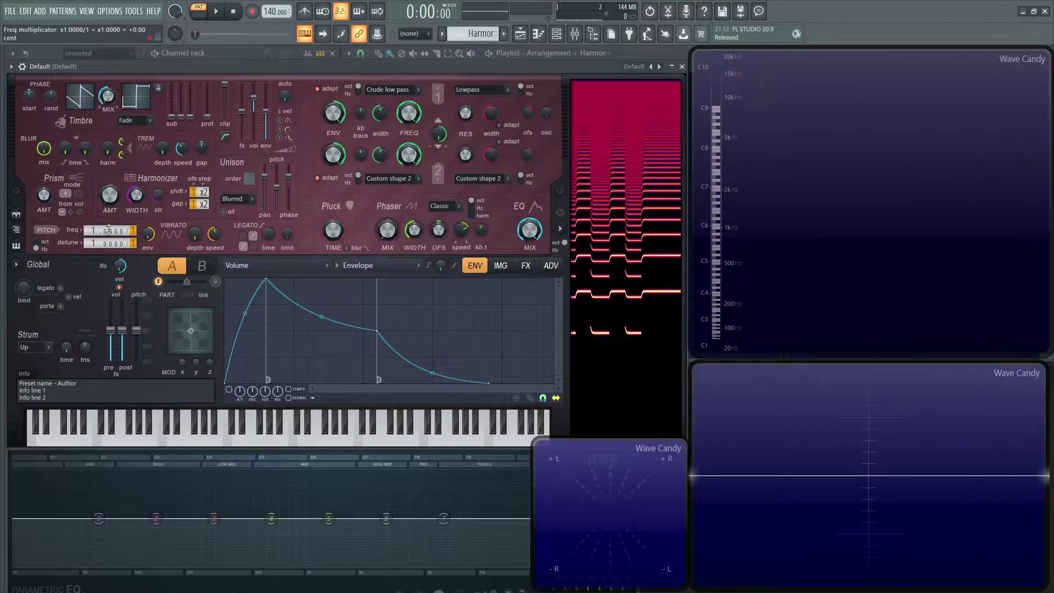
{"action": "right_click", "coordinate": [109, 230]}
{"action": "left_click", "coordinate": [154, 258]}
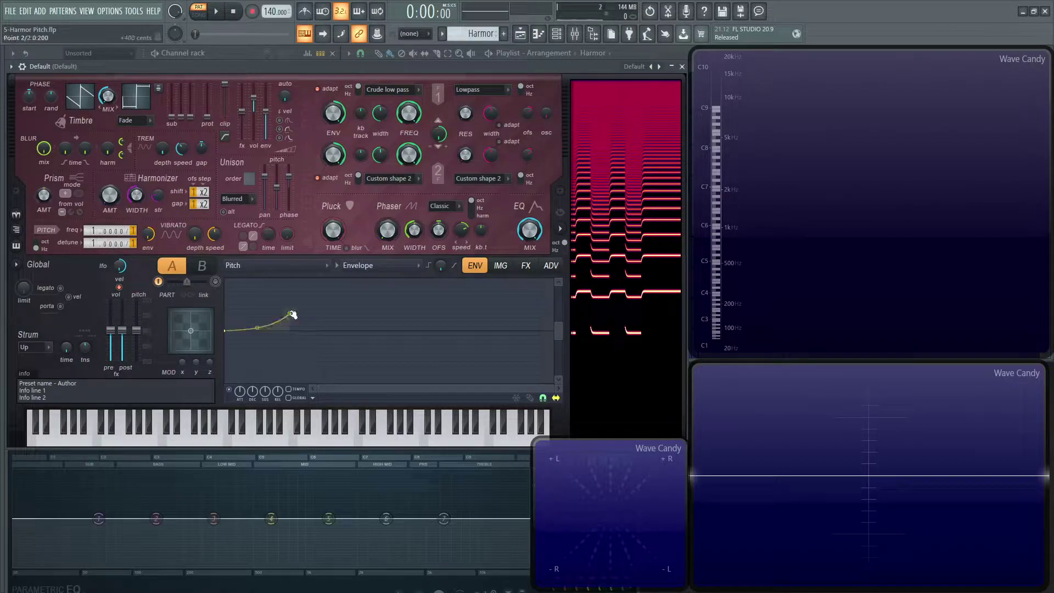
{"action": "key", "text": "c"}
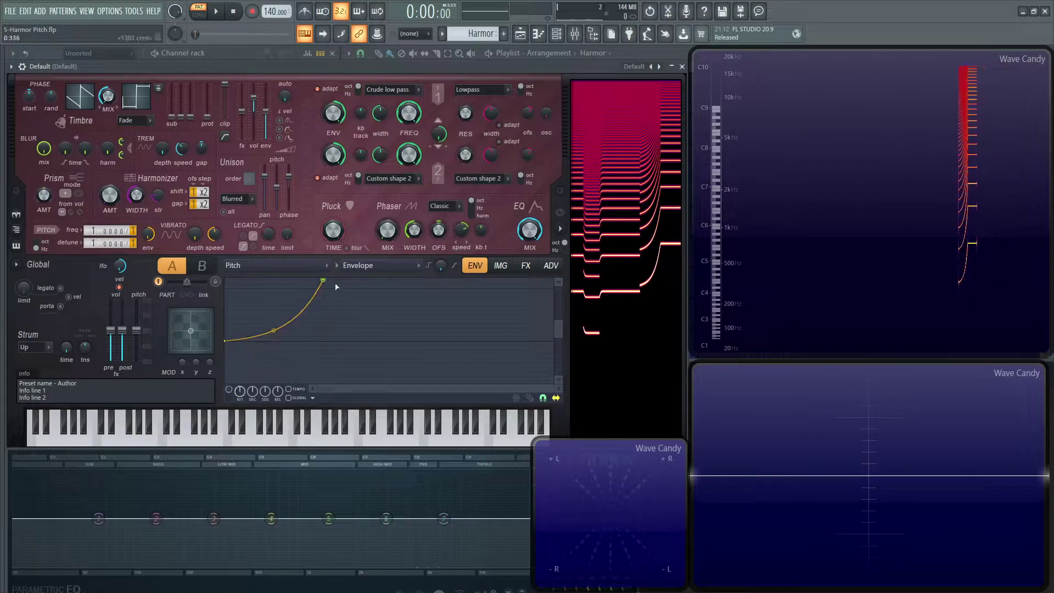
Switch the pitch modulation source to LFO, enable it and raise its level to the maximum while auditioning.
{"action": "left_click", "coordinate": [366, 265]}
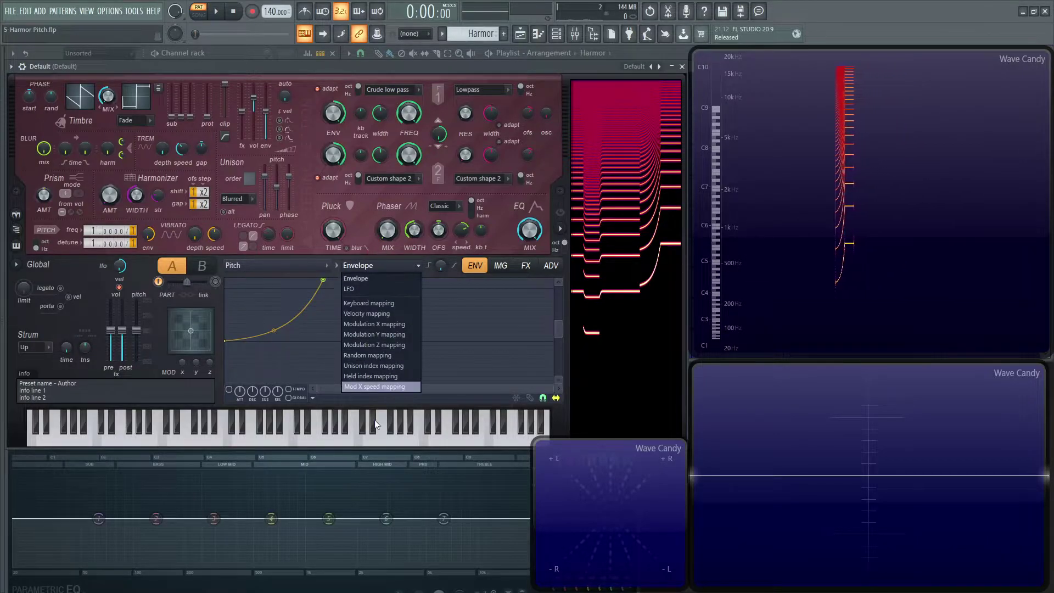
{"action": "left_click", "coordinate": [364, 290]}
{"action": "left_click", "coordinate": [230, 390]}
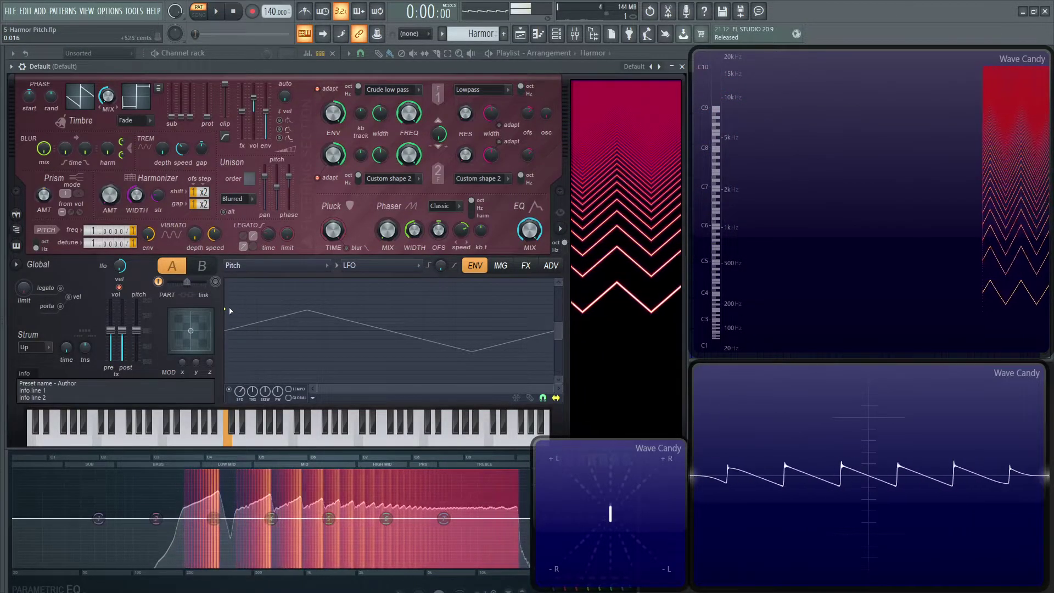
{"action": "left_click_drag", "start_coordinate": [225, 308], "coordinate": [226, 236]}
{"action": "left_click_drag", "start_coordinate": [557, 304], "coordinate": [564, 397]}
{"action": "key", "text": "q"}
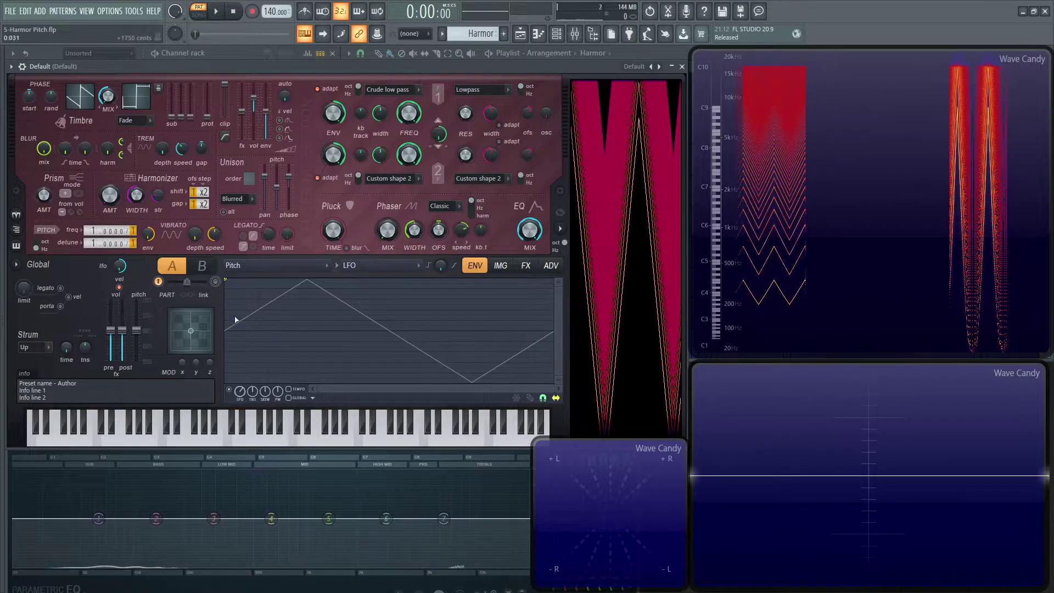
Vary the pitch LFO's level between low and high and shift its phase, auditioning the modulation on C5.
{"action": "left_click_drag", "start_coordinate": [226, 281], "coordinate": [228, 299]}
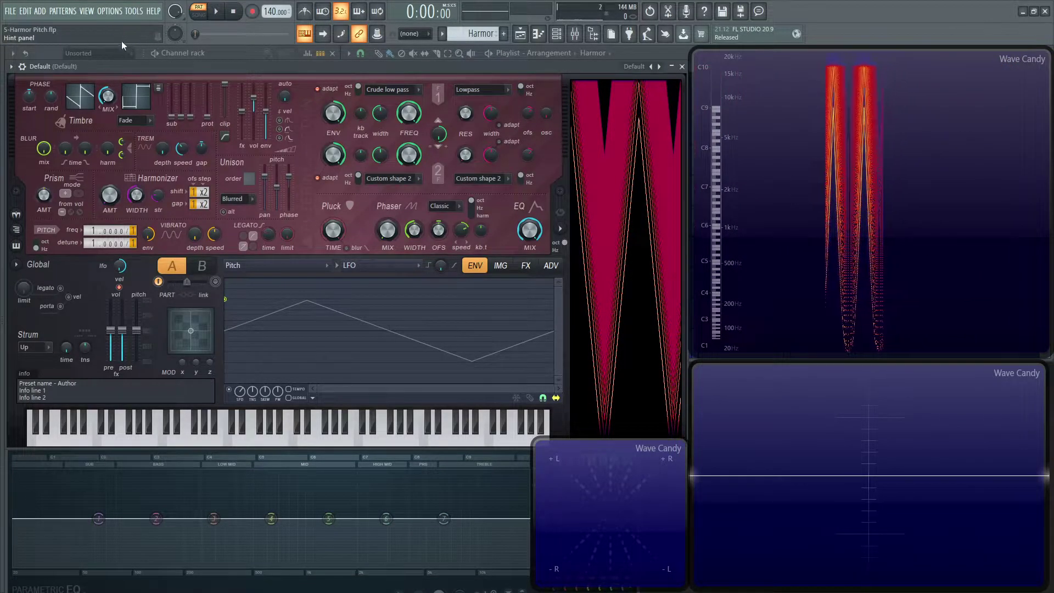
{"action": "left_click_drag", "start_coordinate": [226, 300], "coordinate": [228, 320]}
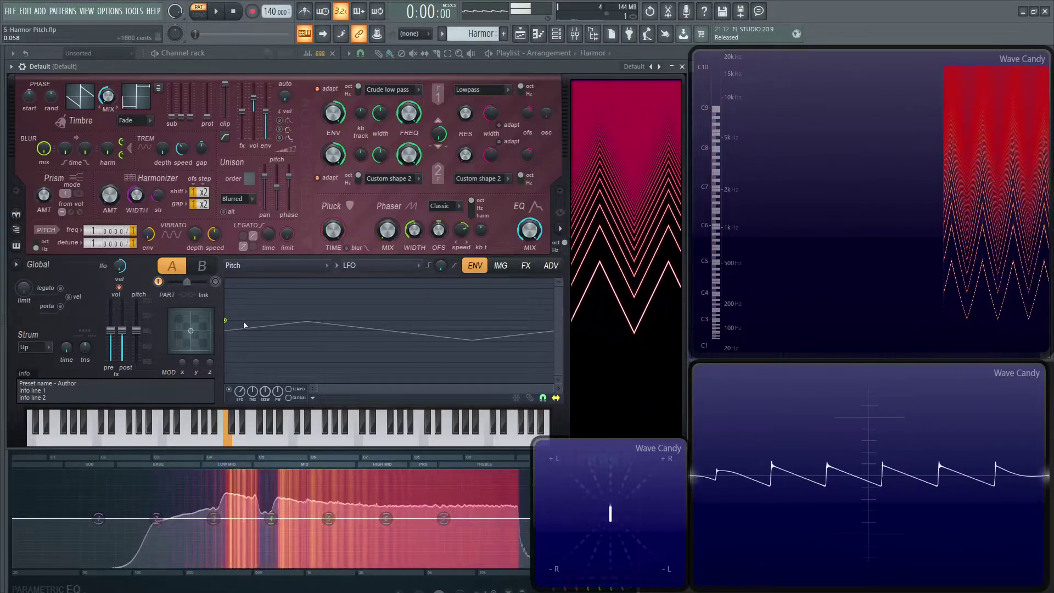
{"action": "left_click_drag", "start_coordinate": [226, 320], "coordinate": [231, 173]}
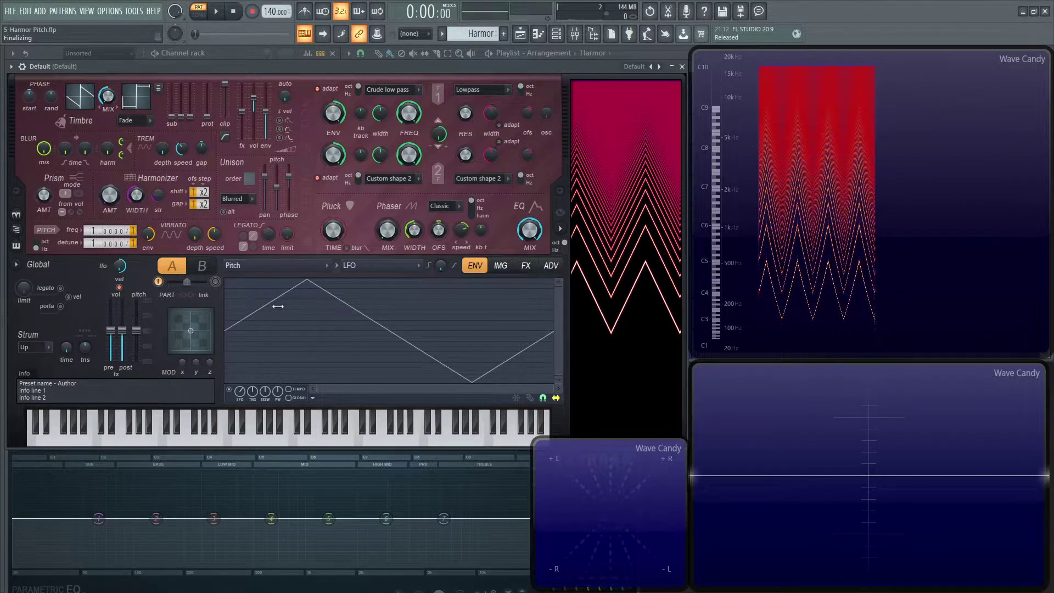
{"action": "left_click_drag", "start_coordinate": [277, 307], "coordinate": [315, 329]}
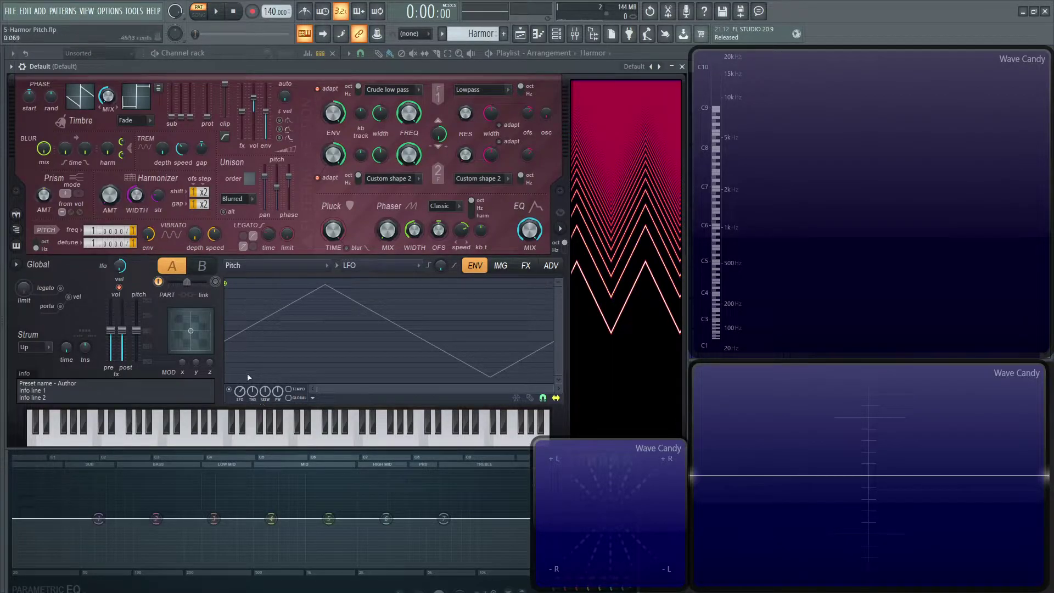
{"action": "key", "text": "z"}
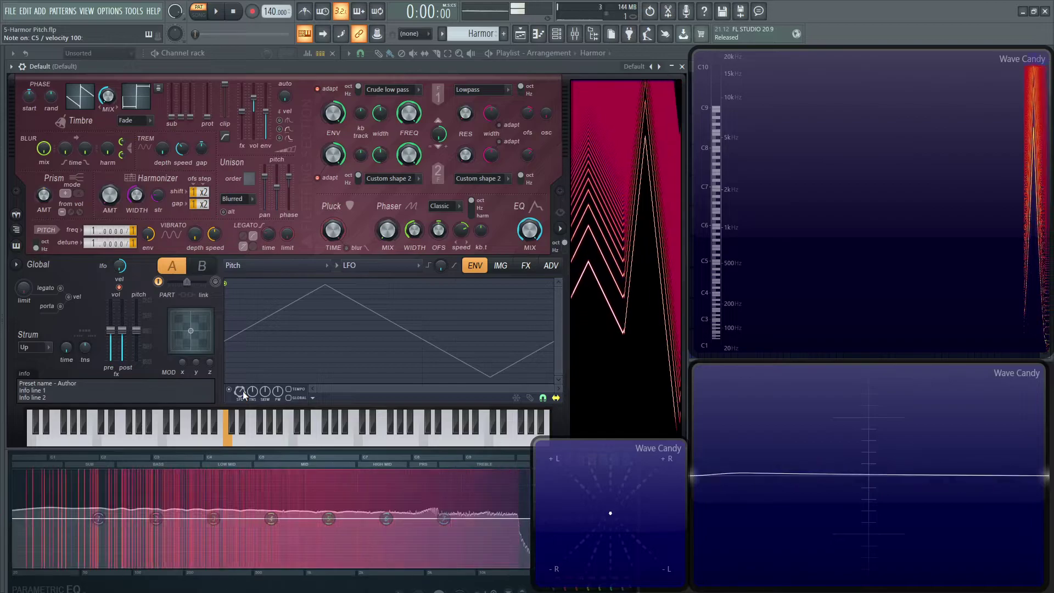
Lower the pitch LFO's level and vary its speed between slow and fast, passing 1.332 and 3.235.
{"action": "left_click_drag", "start_coordinate": [226, 283], "coordinate": [225, 320]}
{"action": "left_click_drag", "start_coordinate": [240, 391], "coordinate": [240, 379]}
{"action": "key", "text": "n"}
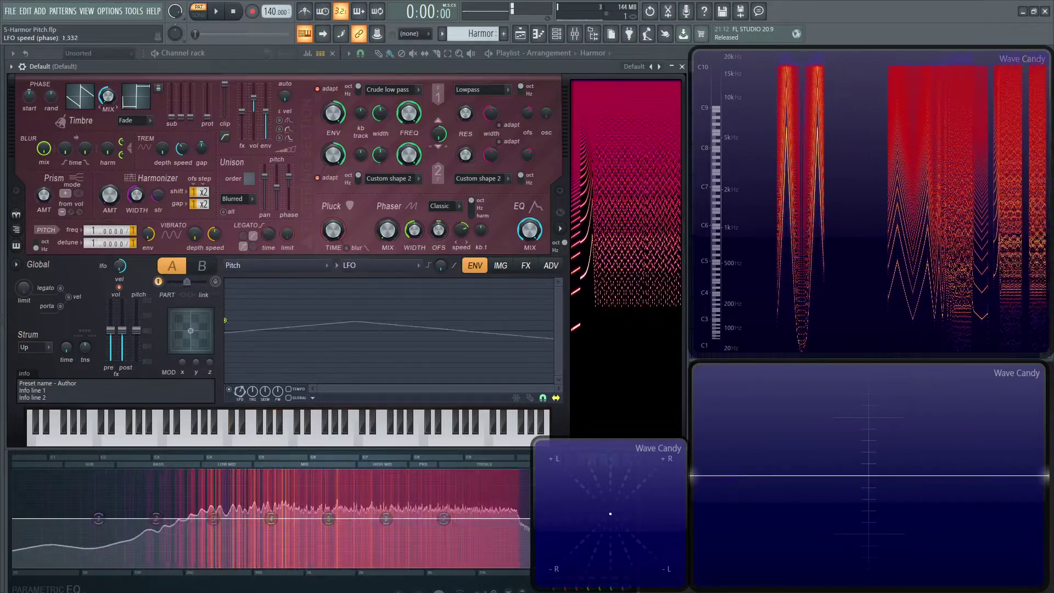
{"action": "left_click_drag", "start_coordinate": [239, 391], "coordinate": [240, 402]}
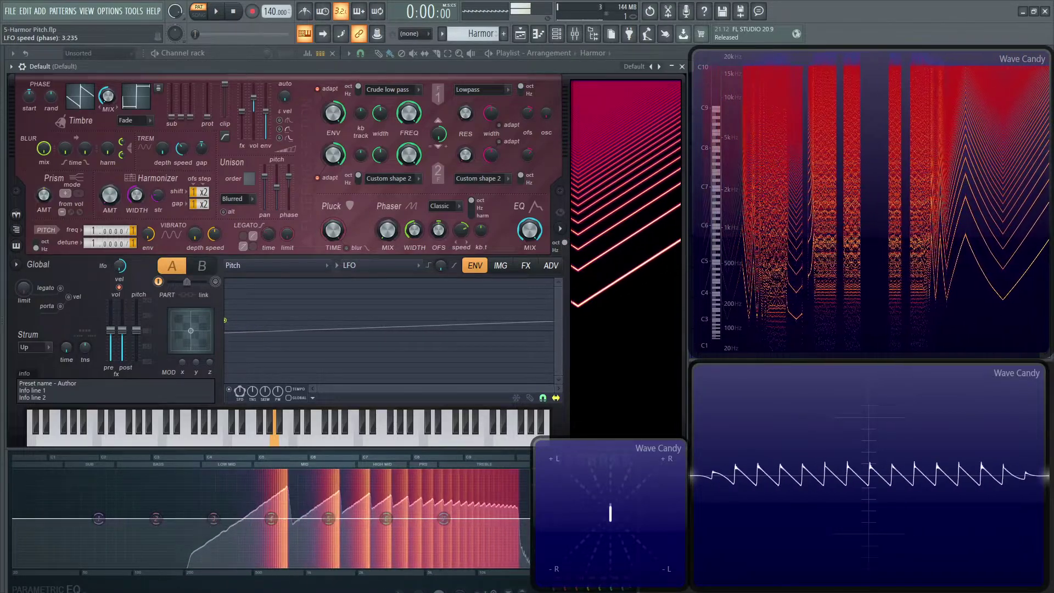
{"action": "mouse_move", "coordinate": [239, 391]}
{"action": "left_mouse_down"}
{"action": "mouse_move", "coordinate": [239, 379]}
{"action": "mouse_move", "coordinate": [244, 399]}
{"action": "left_mouse_up"}
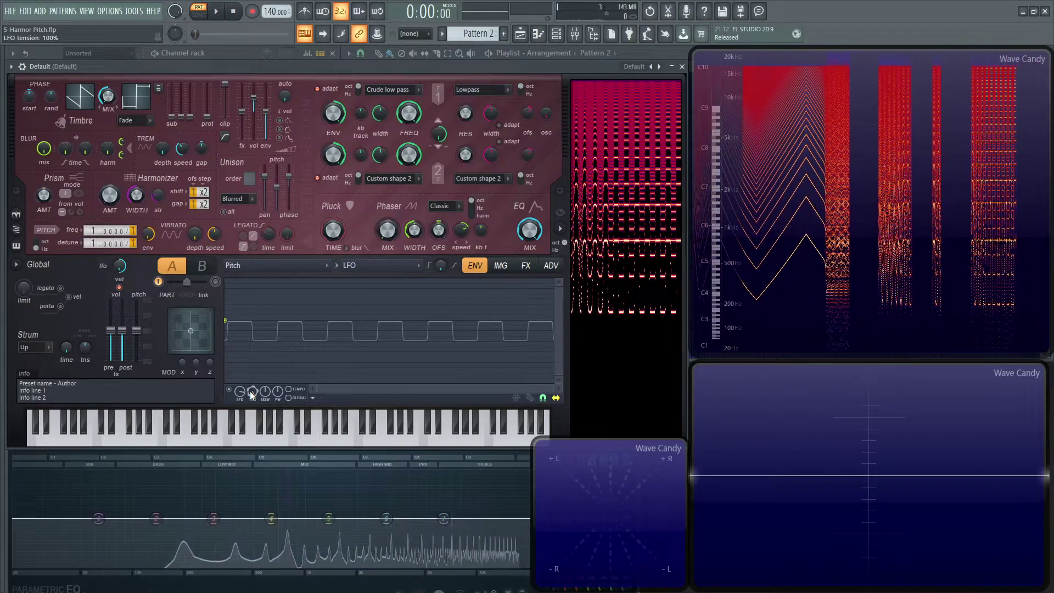
Set the pitch LFO's tension, skew and pulse width to 100% in turn, restoring the pulse width and speed to their defaults.
{"action": "left_click_drag", "start_coordinate": [252, 391], "coordinate": [267, 341]}
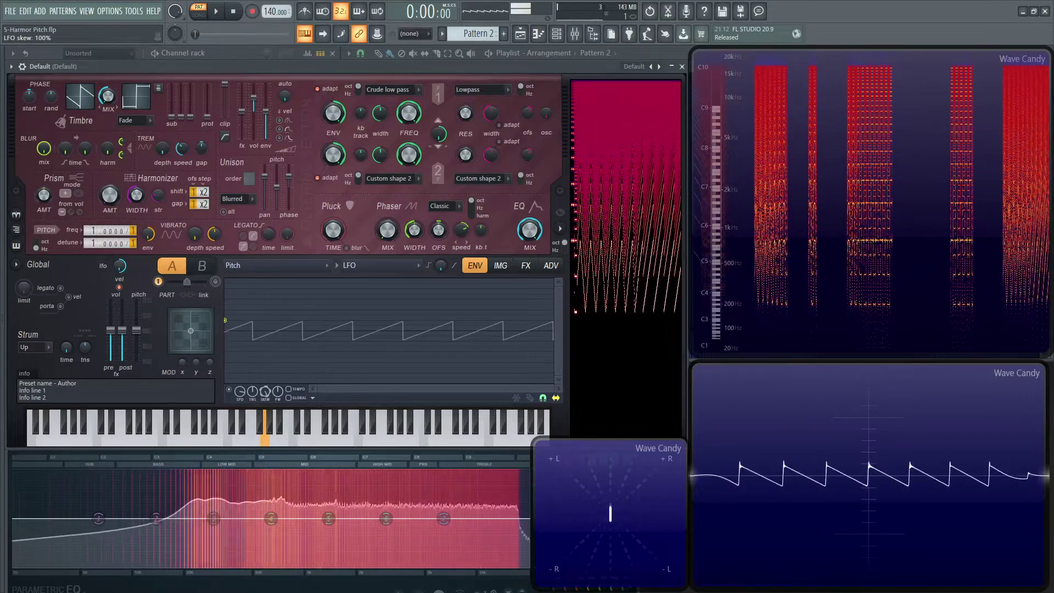
{"action": "left_click_drag", "start_coordinate": [267, 393], "coordinate": [277, 340]}
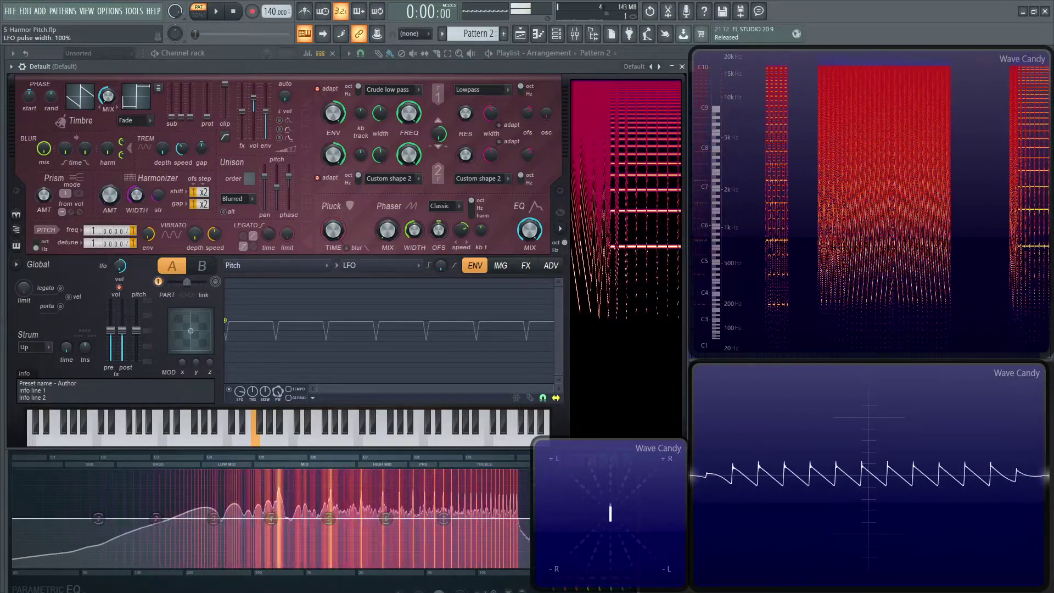
{"action": "left_click", "coordinate": [281, 393], "text": "alt"}
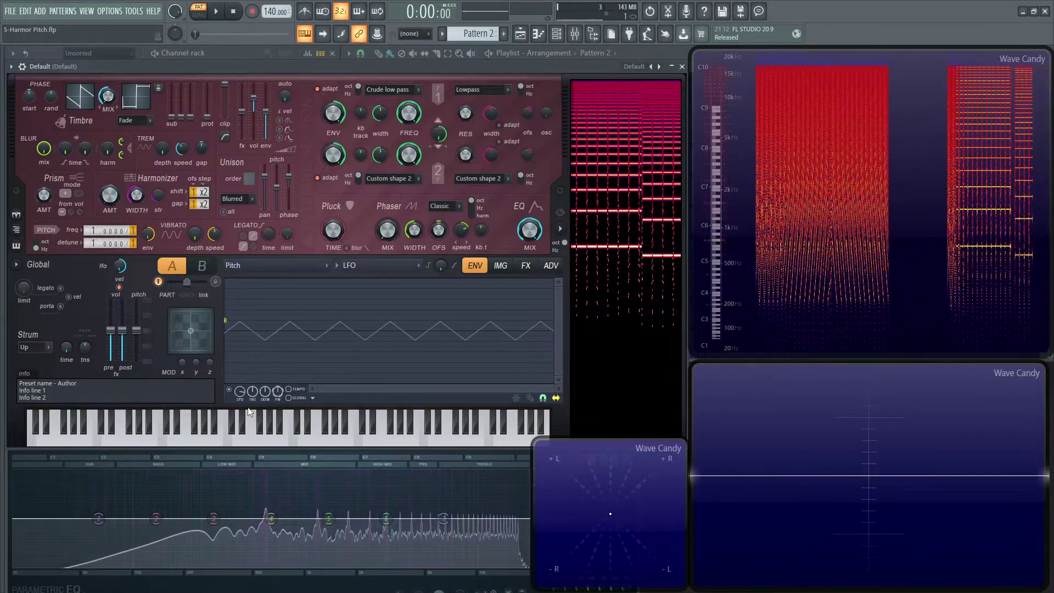
{"action": "left_click", "coordinate": [239, 392], "text": "alt"}
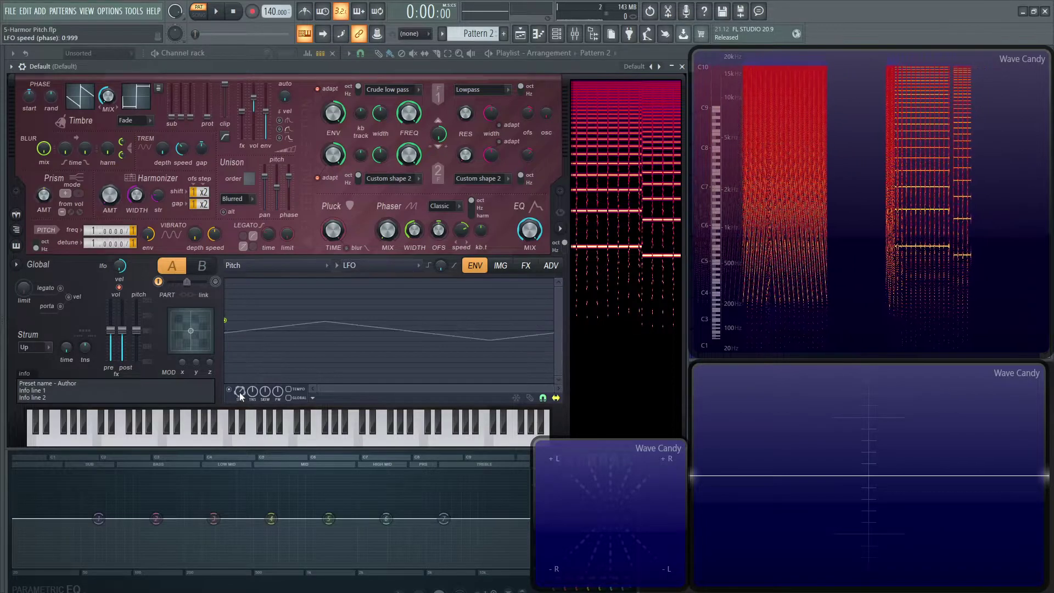
Disable the pitch LFO and switch the pitch modulation source to Keyboard mapping.
{"action": "left_click", "coordinate": [229, 390]}
{"action": "left_click", "coordinate": [376, 267]}
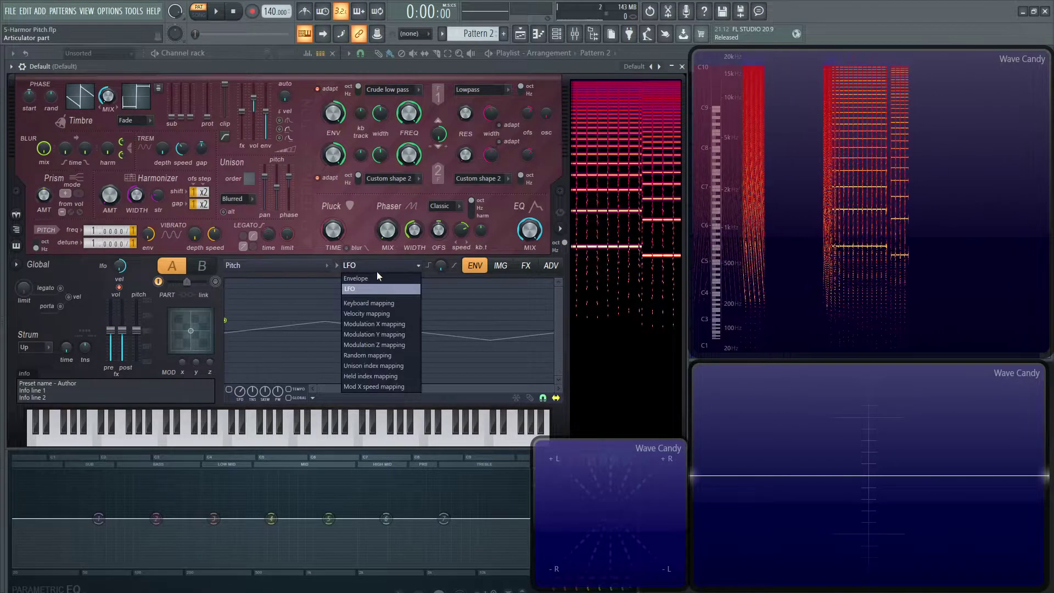
{"action": "left_click", "coordinate": [386, 304]}
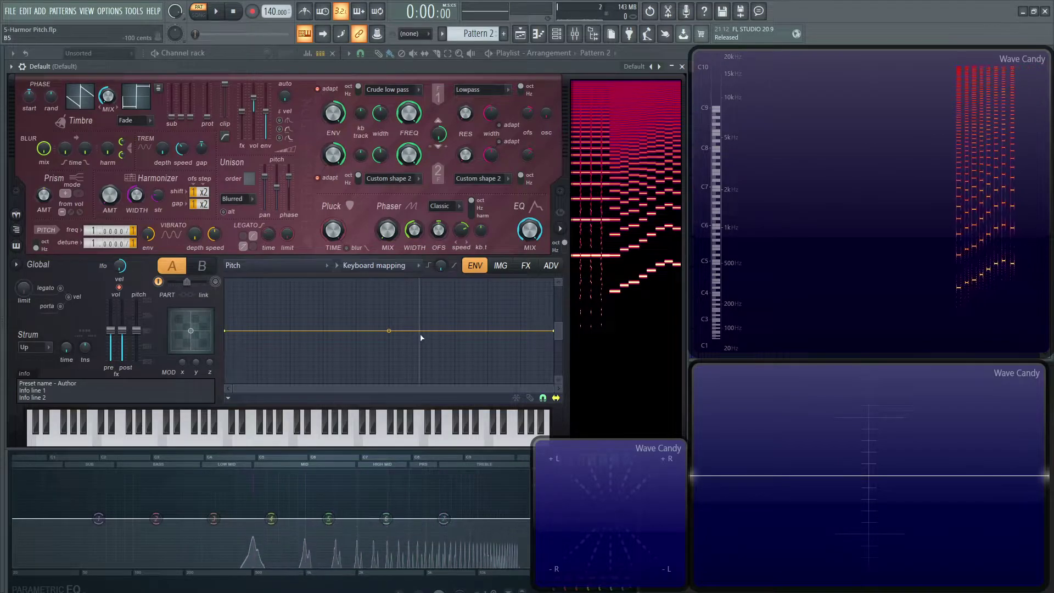
Audition notes between C5 and F5 through the flat pitch keyboard mapping.
{"action": "key", "text": "v"}
{"action": "key", "text": "c"}
{"action": "key", "text": "x"}
{"action": "key", "text": "x"}
{"action": "key", "text": "z"}
{"action": "key", "text": "x"}
{"action": "key", "text": "v"}
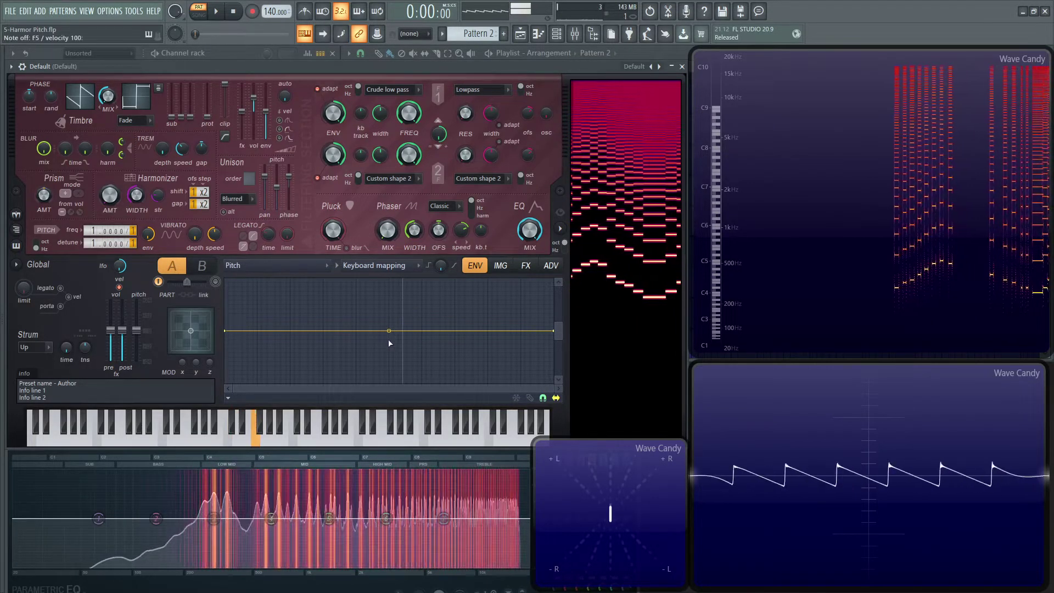
{"action": "key", "text": "z"}
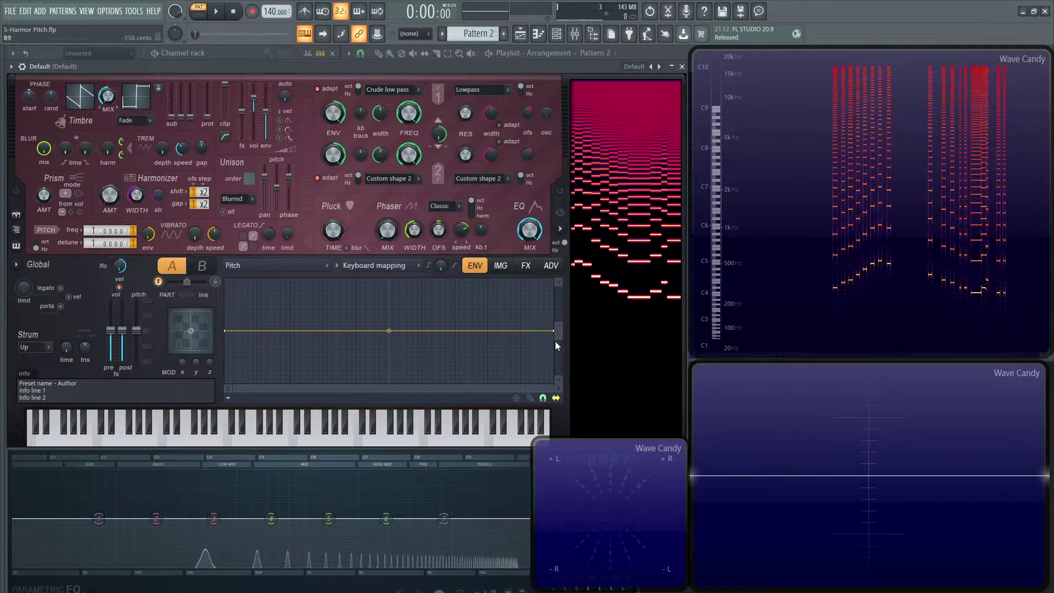
Add points to the pitch keyboard mapping, raise the one at C4 to +3500 cents and audition notes through the curve.
{"action": "scroll", "coordinate": [459, 343], "scroll_direction": "up", "scroll_amount": 3}
{"action": "left_click_drag", "start_coordinate": [439, 389], "coordinate": [351, 388]}
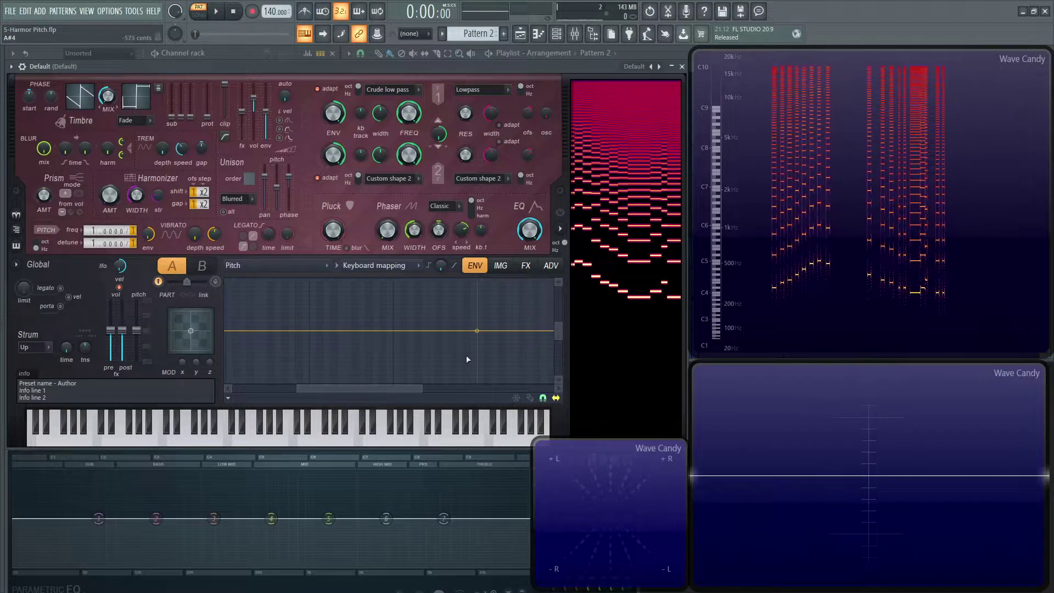
{"action": "right_click", "coordinate": [442, 332]}
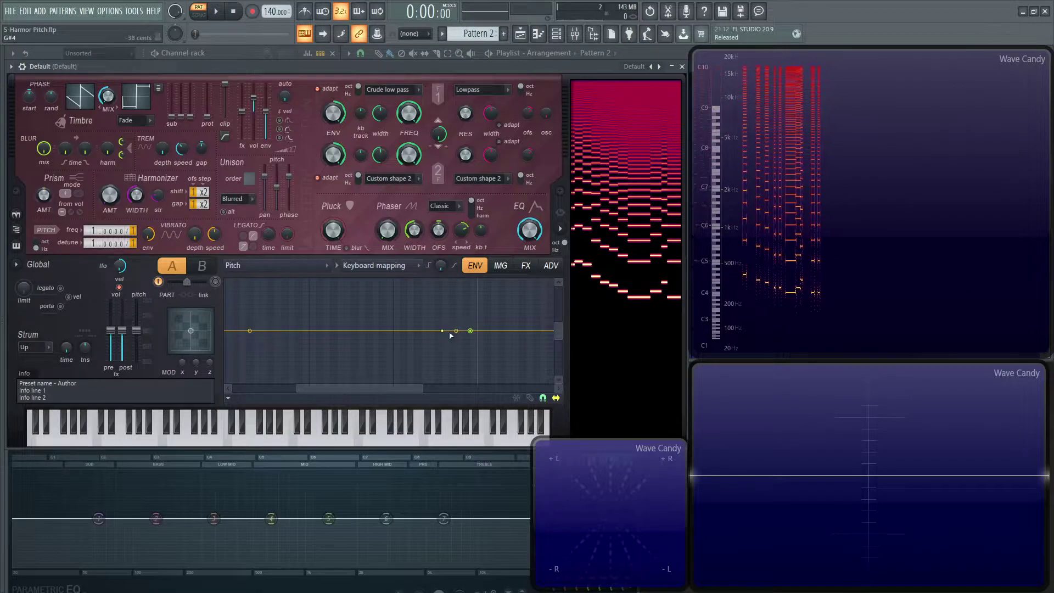
{"action": "left_click_drag", "start_coordinate": [442, 330], "coordinate": [404, 282]}
{"action": "key", "text": "s"}
{"action": "key", "text": "s"}
{"action": "key", "text": "s"}
{"action": "key", "text": "s"}
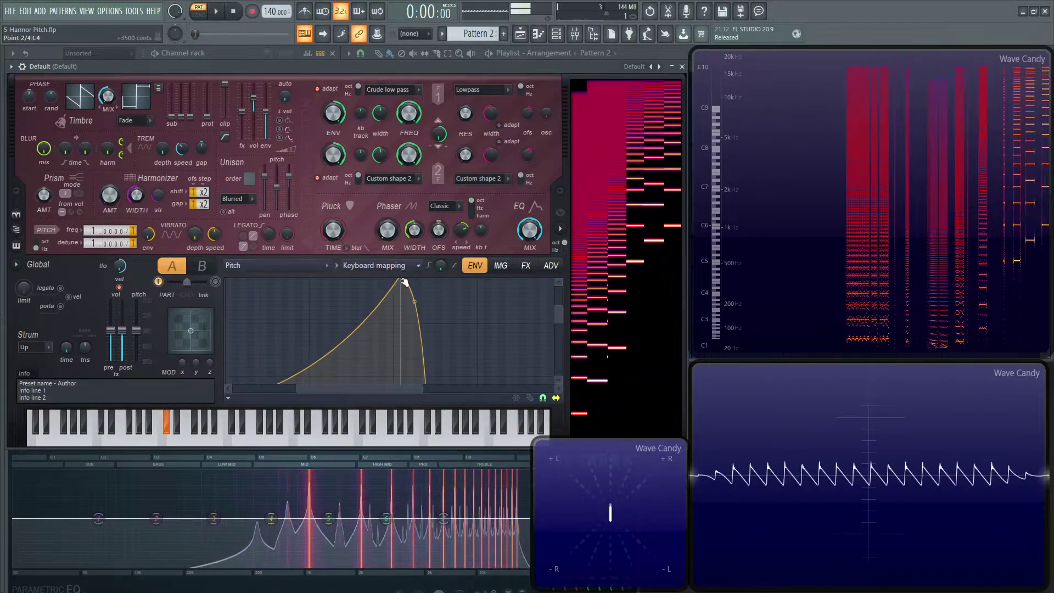
{"action": "key", "text": "s"}
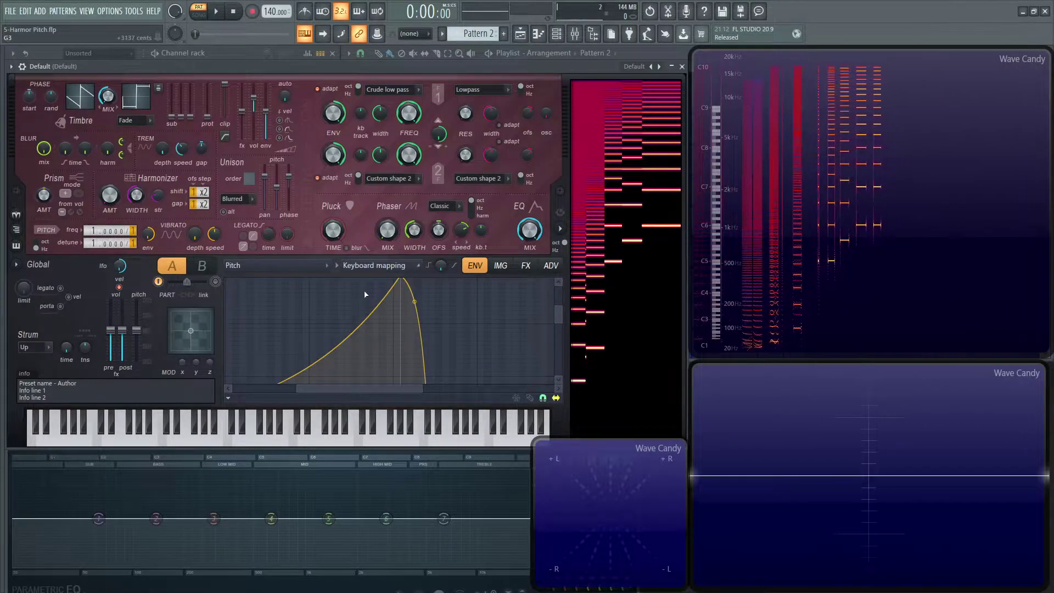
Reset Harmor by loading the Default preset.
{"action": "scroll", "coordinate": [390, 335], "scroll_direction": "down", "scroll_amount": 3}
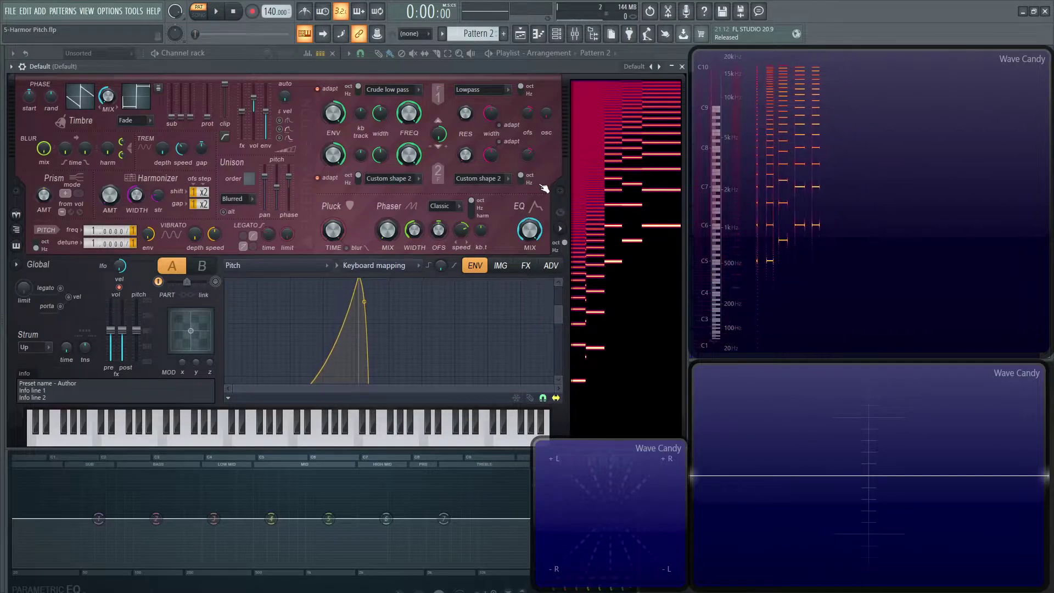
{"action": "left_click", "coordinate": [632, 67]}
{"action": "left_click", "coordinate": [649, 232]}
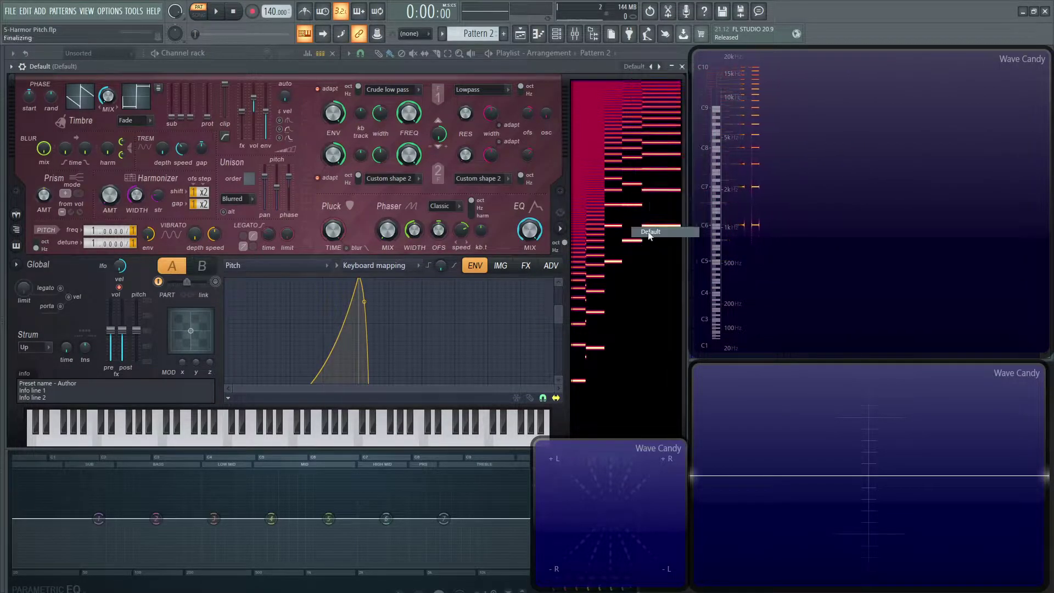
Edit the pitch frequency's articulator and switch its modulation source to Velocity mapping.
{"action": "right_click", "coordinate": [110, 228]}
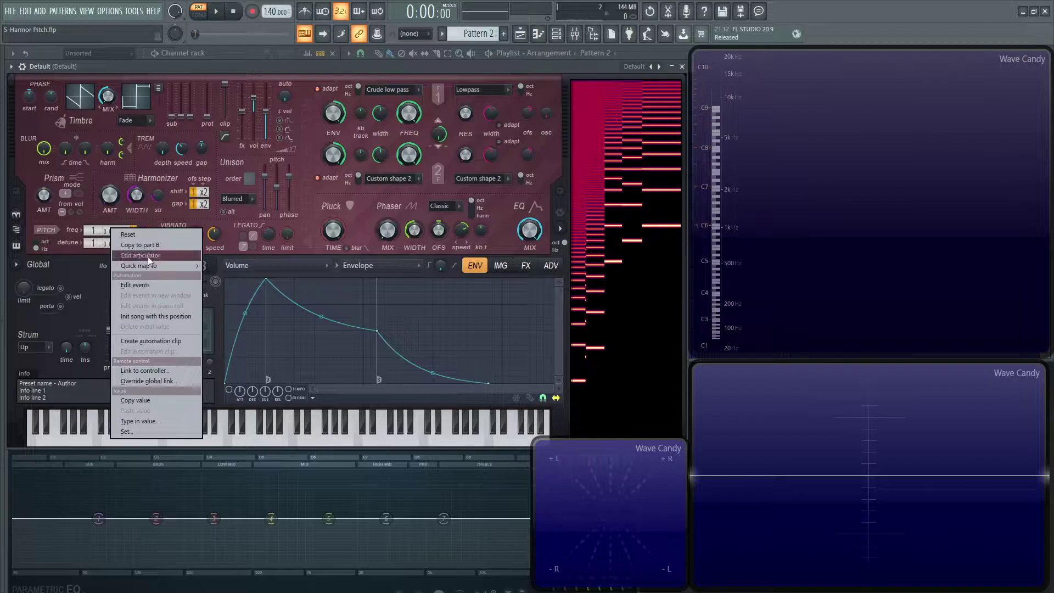
{"action": "left_click", "coordinate": [147, 256]}
{"action": "left_click", "coordinate": [256, 269]}
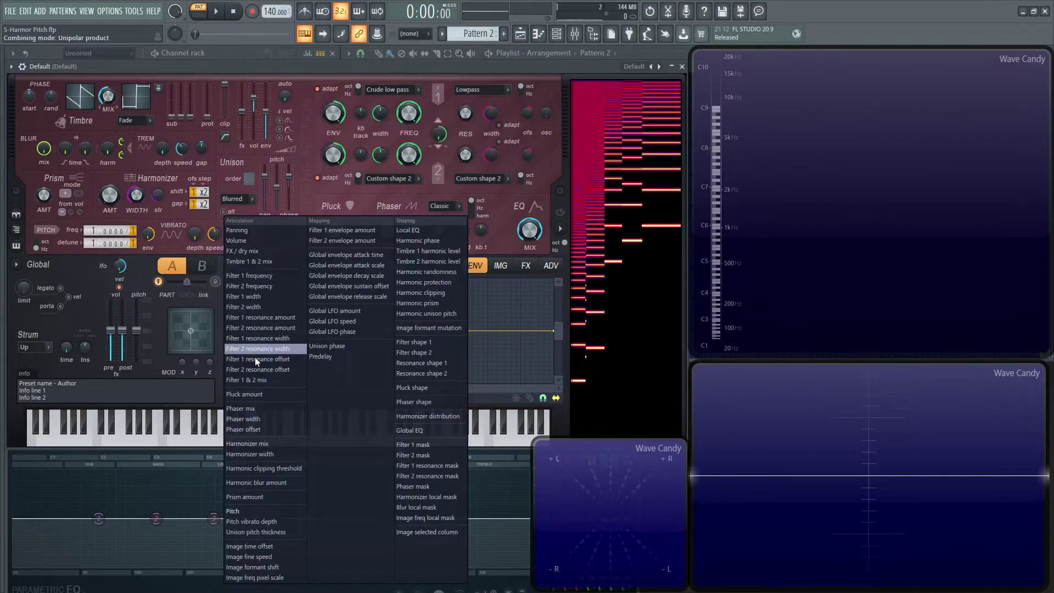
{"action": "left_click", "coordinate": [515, 301]}
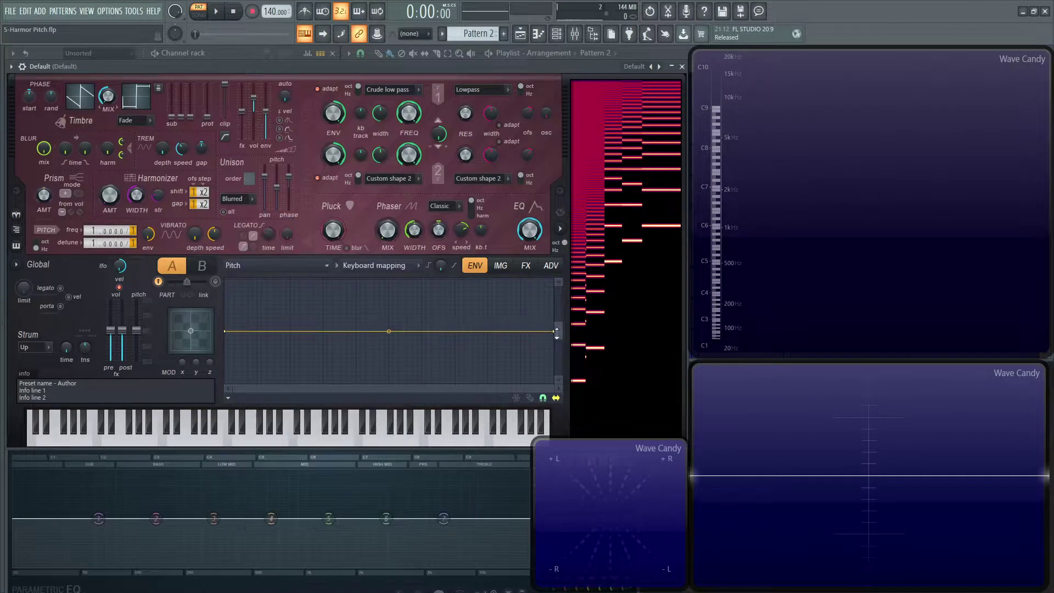
{"action": "left_click", "coordinate": [377, 267]}
{"action": "left_click", "coordinate": [419, 311]}
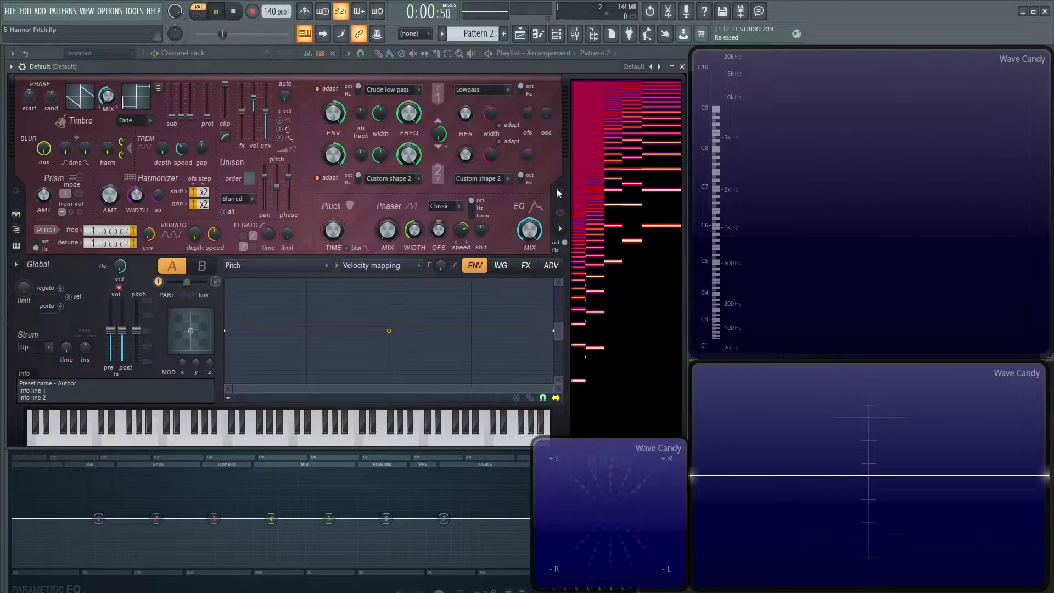
Place four short, evenly spaced C4 notes in the first bar of Pattern 2's piano roll.
{"action": "left_click", "coordinate": [538, 34]}
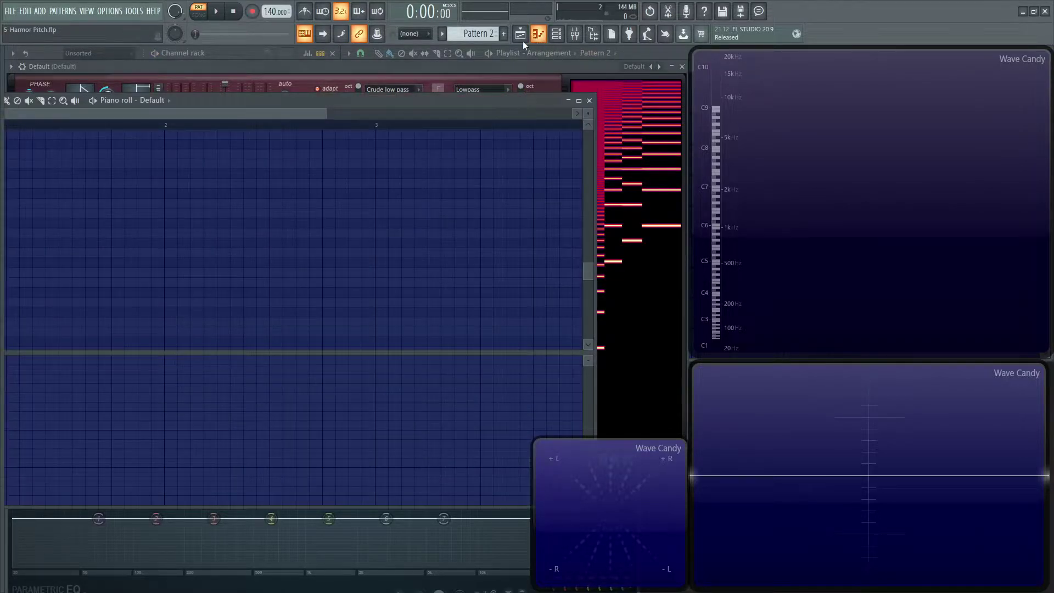
{"action": "left_click_drag", "start_coordinate": [556, 102], "coordinate": [683, 86]}
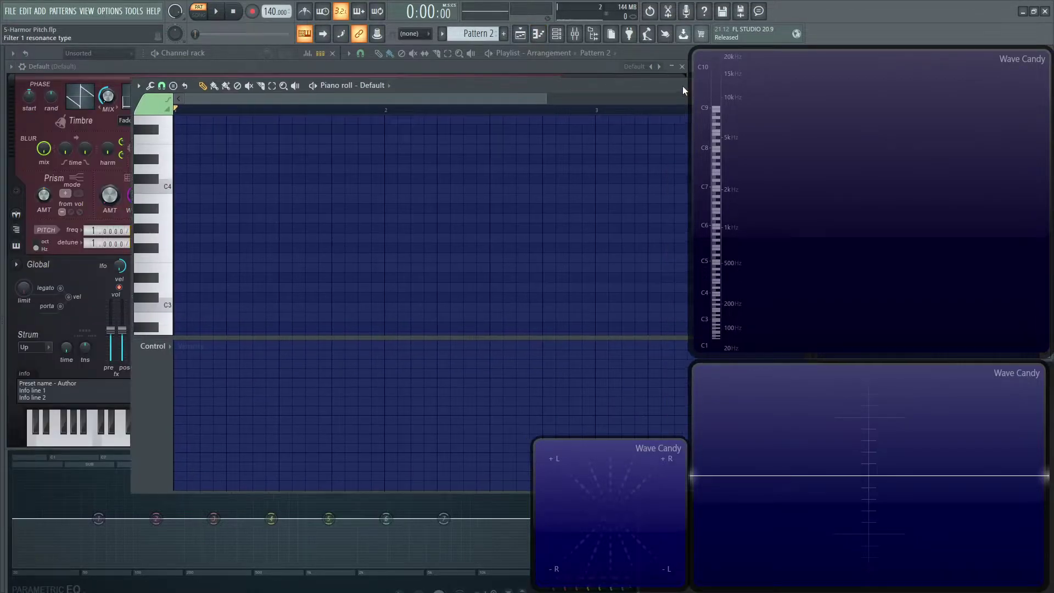
{"action": "left_click", "coordinate": [182, 189]}
{"action": "left_click", "coordinate": [229, 189]}
{"action": "left_click", "coordinate": [279, 190]}
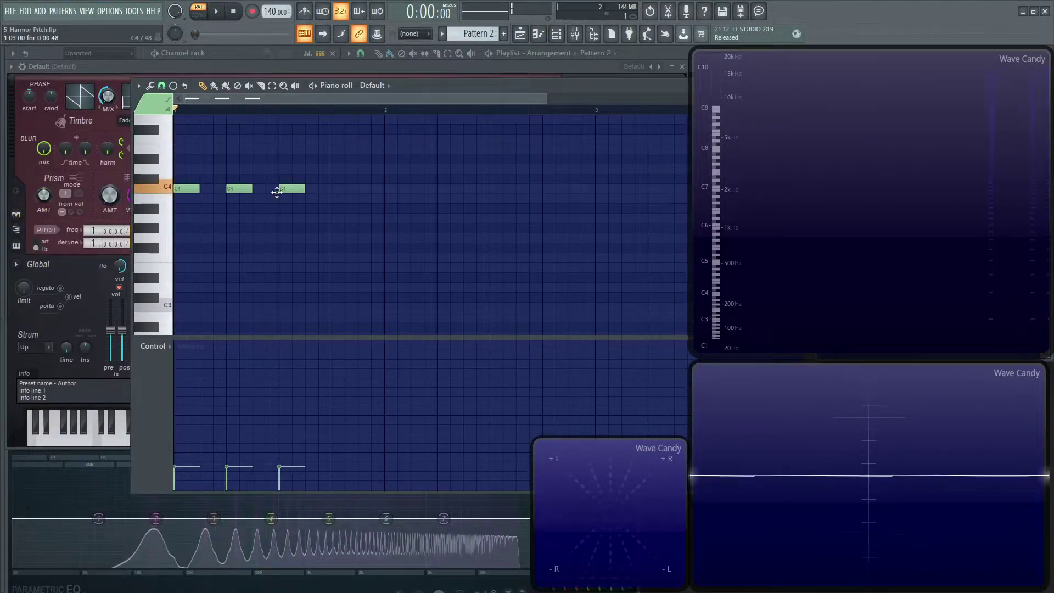
{"action": "left_click", "coordinate": [338, 189]}
Give the four C4 notes descending velocities, ending at about 14%, and close the piano roll.
{"action": "left_click_drag", "start_coordinate": [190, 461], "coordinate": [195, 368]}
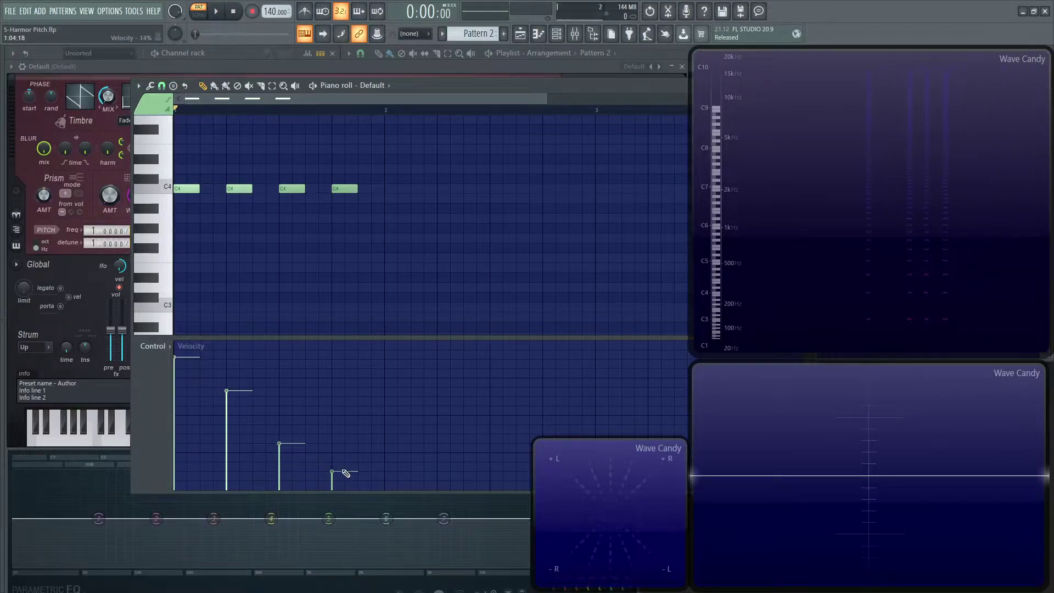
{"action": "left_click_drag", "start_coordinate": [612, 88], "coordinate": [404, 202]}
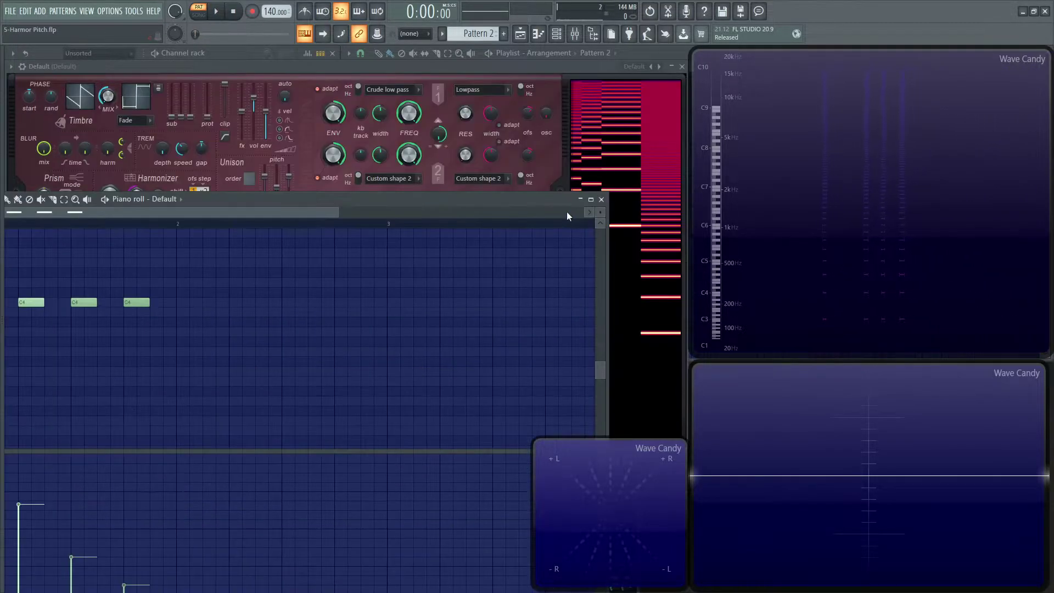
{"action": "left_click", "coordinate": [602, 200]}
Play the pattern while lowering the start point of the pitch velocity mapping to -1100 cents.
{"action": "key", "text": "space"}
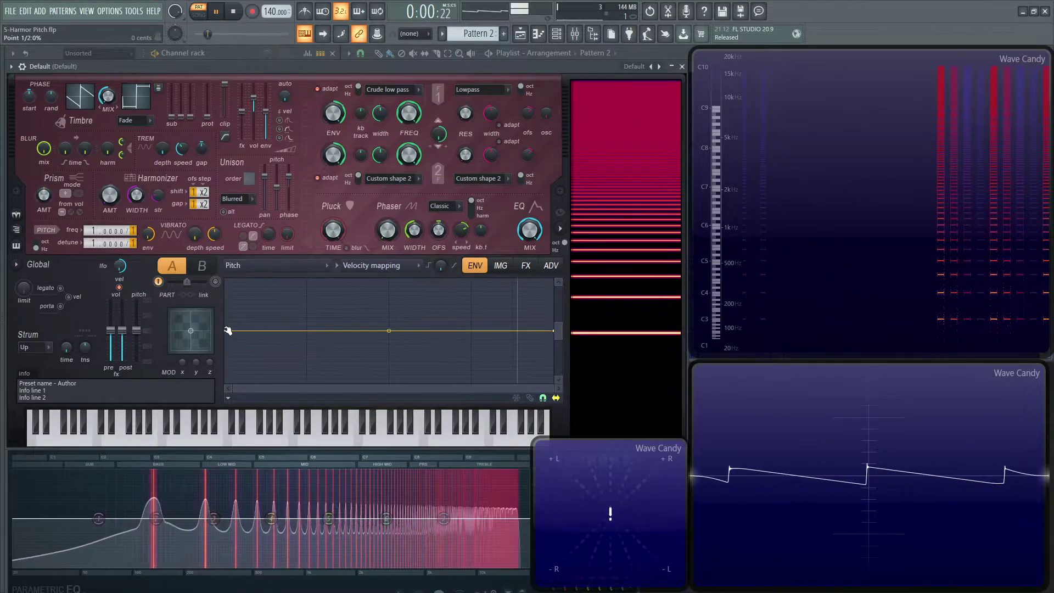
{"action": "left_click_drag", "start_coordinate": [228, 330], "coordinate": [225, 381]}
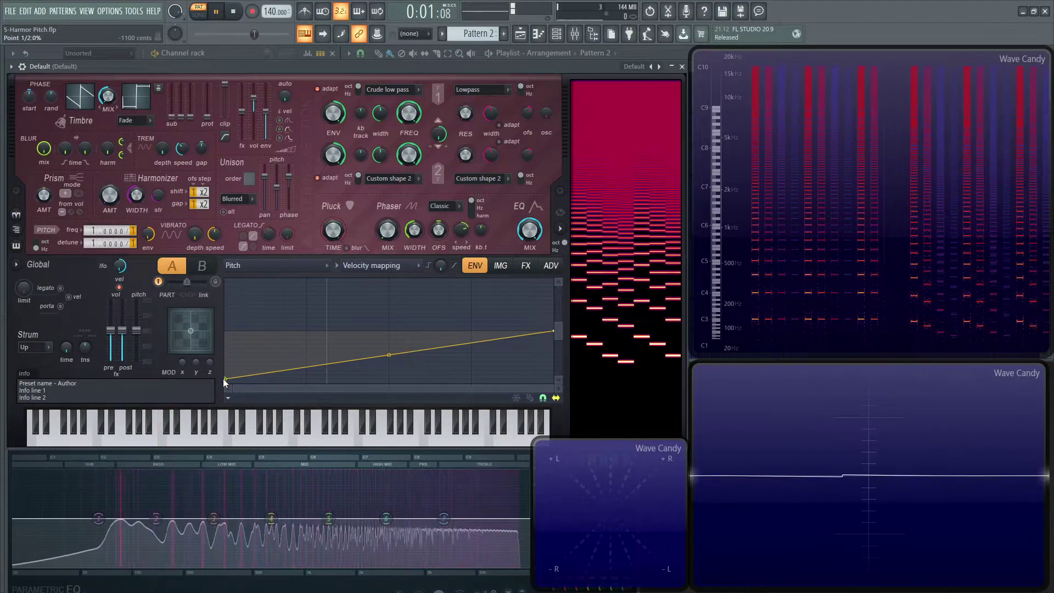
{"action": "key", "text": "space"}
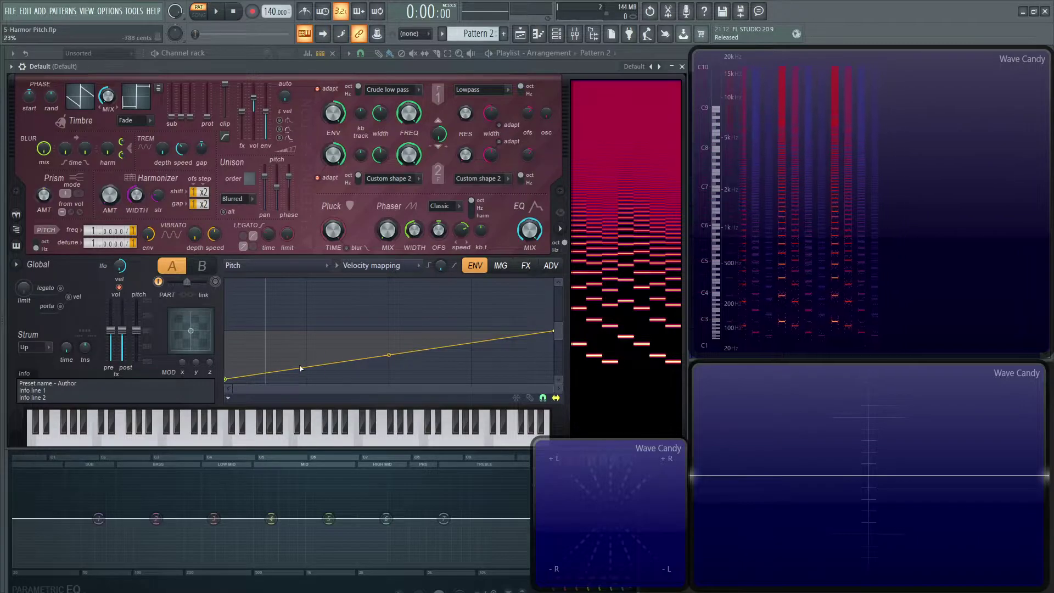
Raise the start point of the pitch velocity mapping far above the centre line and play the pattern through the falling slope.
{"action": "left_click_drag", "start_coordinate": [228, 380], "coordinate": [236, 275]}
{"action": "key", "text": "space"}
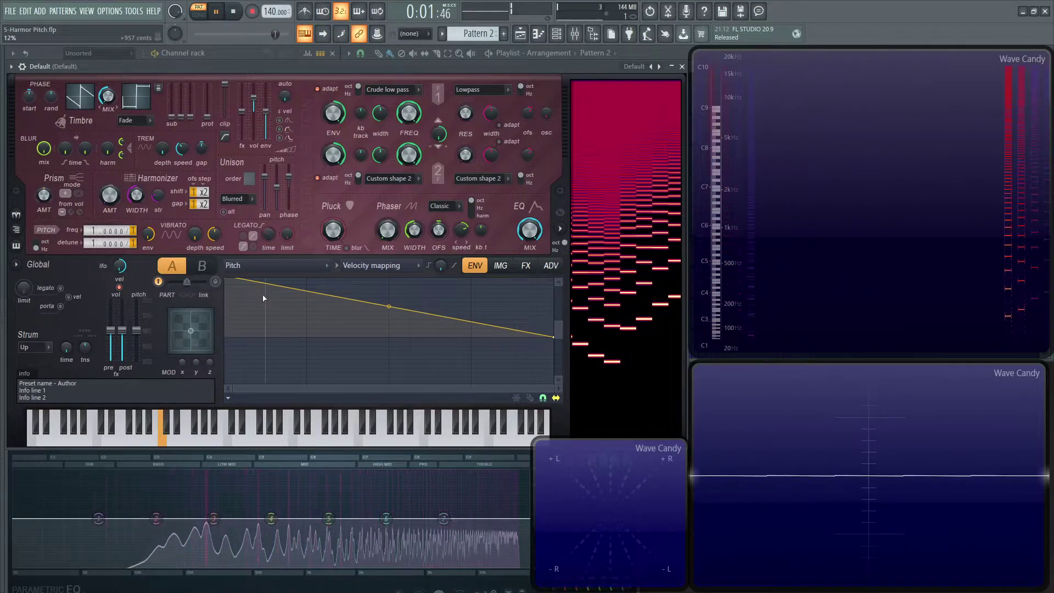
{"action": "key", "text": "space"}
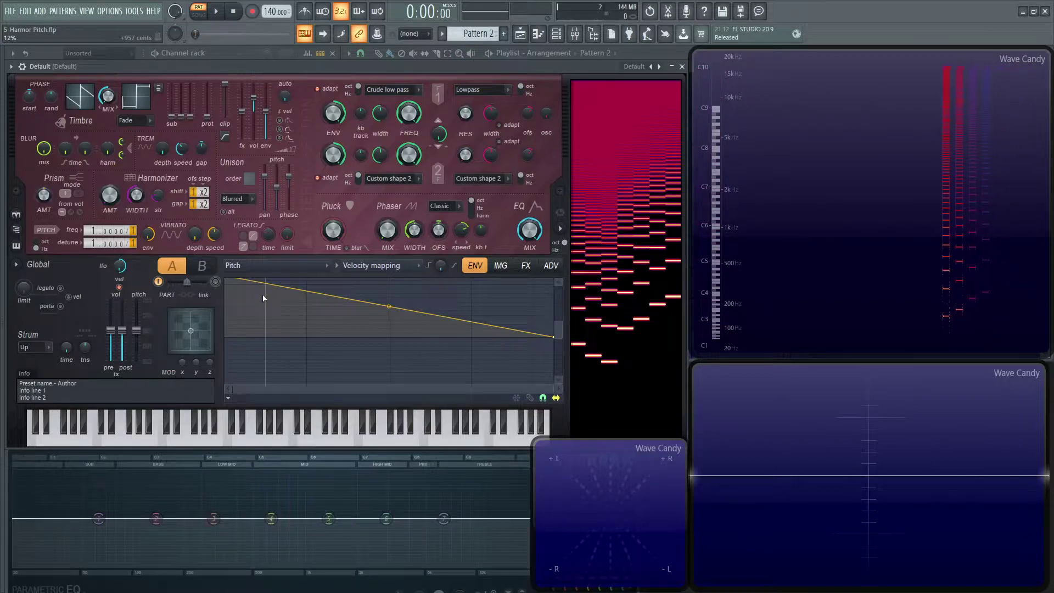
{"action": "key", "text": "space"}
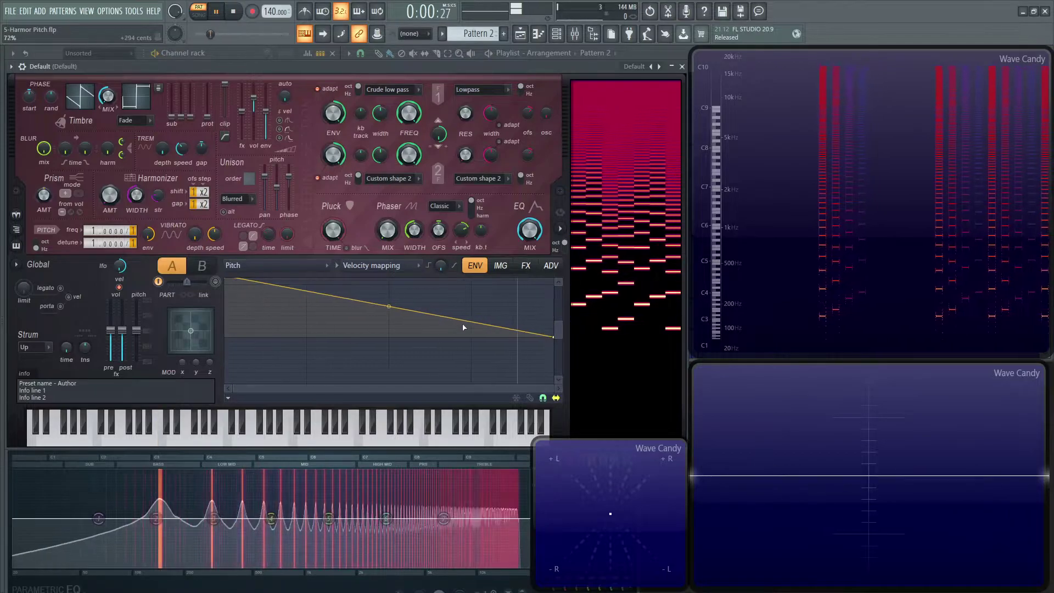
{"action": "key", "text": "space"}
Flatten the pitch velocity mapping and switch the modulation source to Modulation X mapping.
{"action": "left_click_drag", "start_coordinate": [226, 278], "coordinate": [225, 358]}
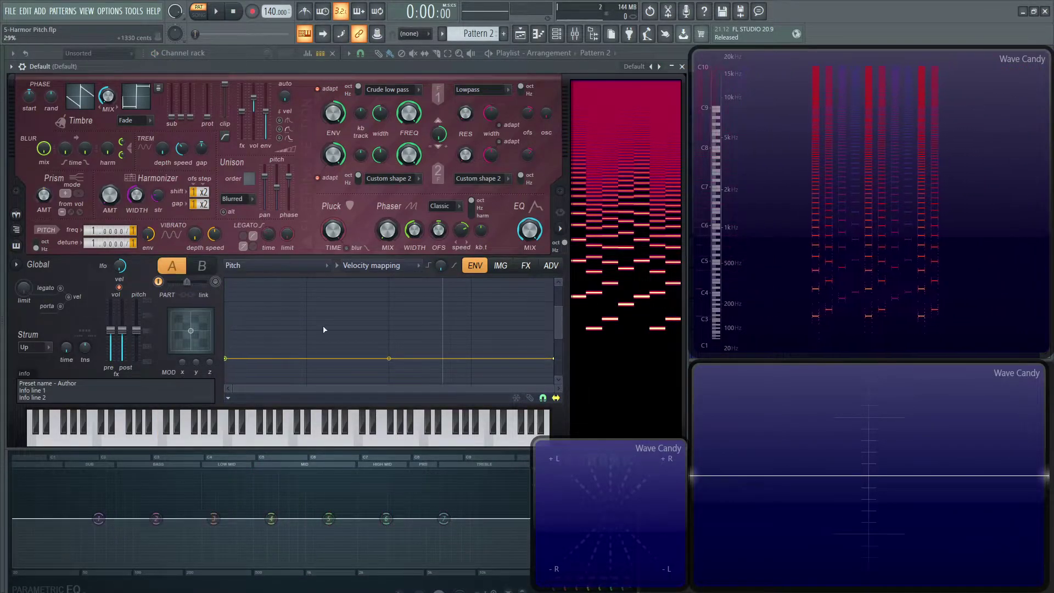
{"action": "left_click", "coordinate": [385, 266]}
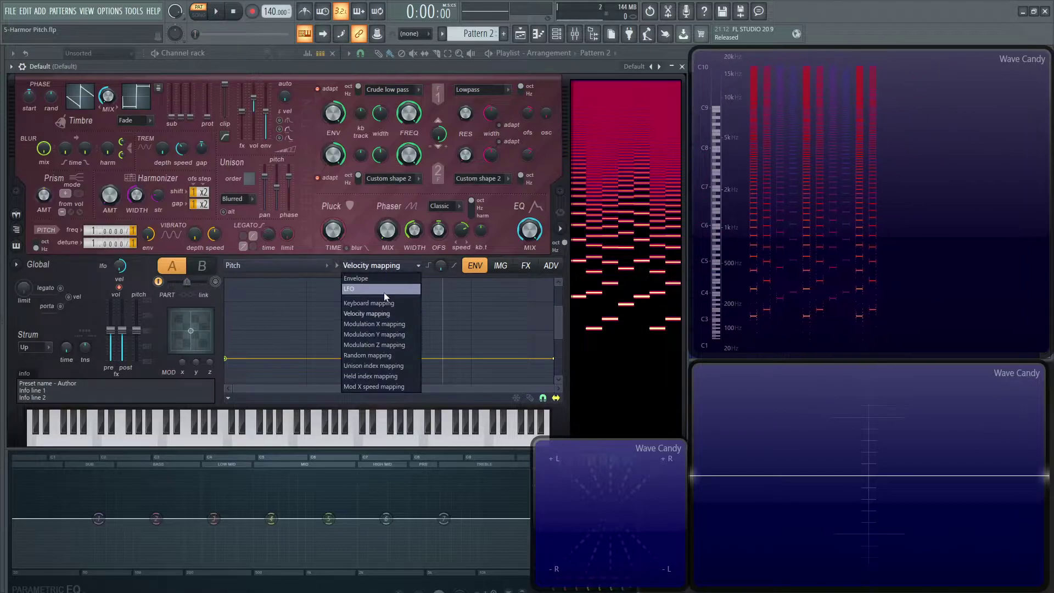
{"action": "left_click", "coordinate": [391, 324]}
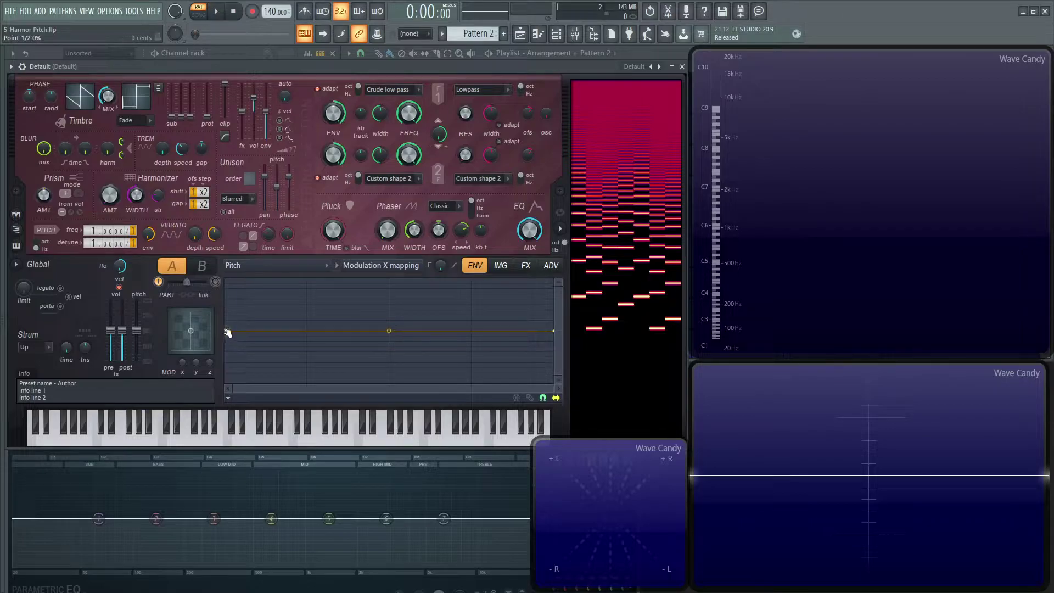
Shape the Modulation X mapping into a line rising from lowest to highest pitch, audition notes while varying Modulation X, and reset it.
{"action": "left_click_drag", "start_coordinate": [227, 332], "coordinate": [209, 416]}
{"action": "left_click_drag", "start_coordinate": [554, 332], "coordinate": [558, 253]}
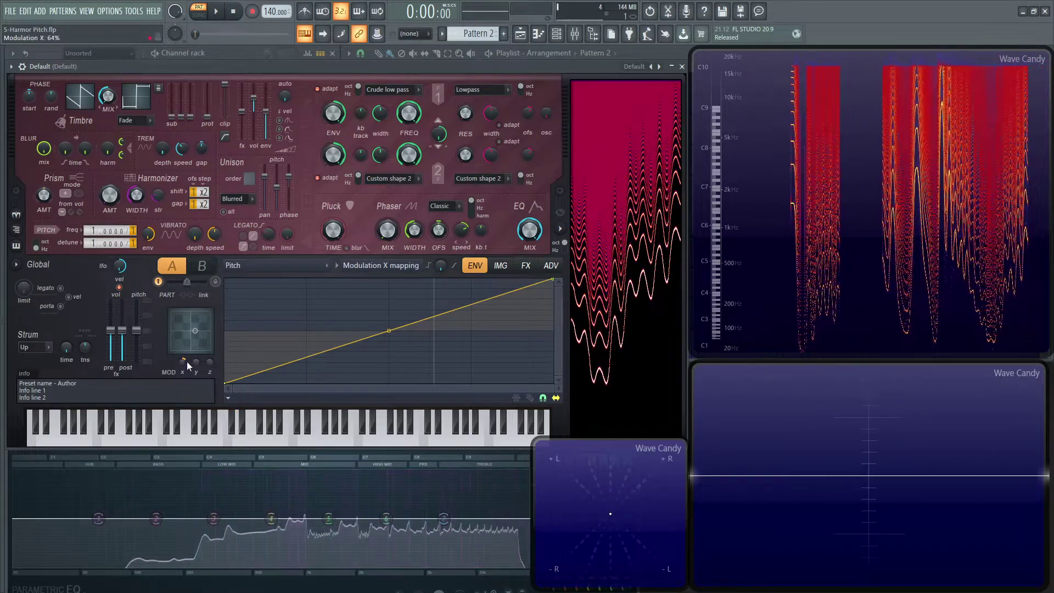
{"action": "right_click", "coordinate": [184, 363]}
{"action": "left_click", "coordinate": [176, 364]}
{"action": "right_click", "coordinate": [181, 364]}
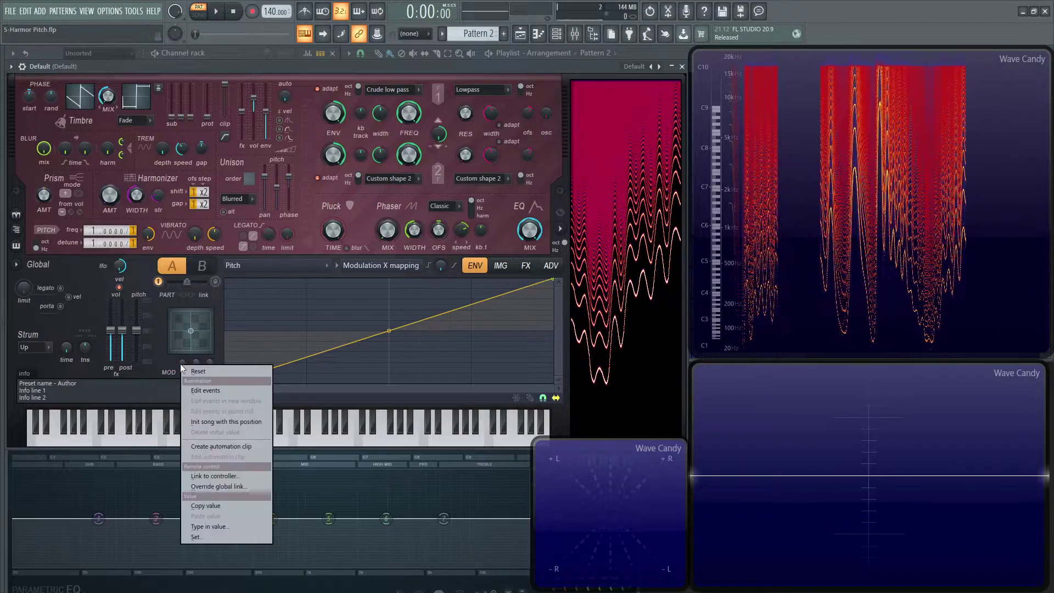
{"action": "left_click", "coordinate": [161, 373]}
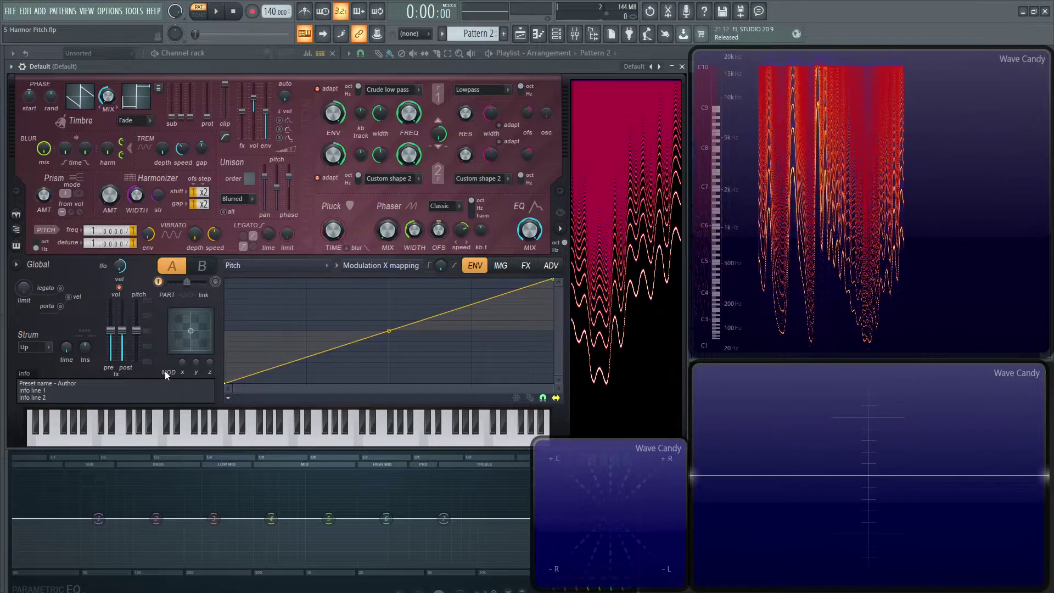
Flatten the Modulation X mapping back to 0 cents and switch the pitch modulation source to Random mapping.
{"action": "left_click_drag", "start_coordinate": [182, 363], "coordinate": [226, 330]}
{"action": "left_click_drag", "start_coordinate": [553, 279], "coordinate": [559, 331]}
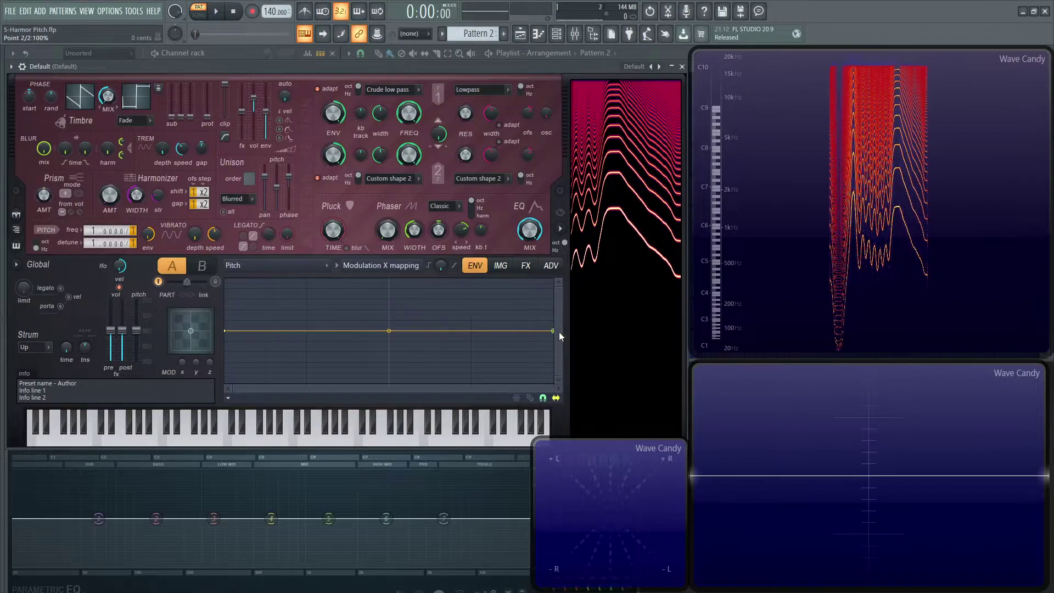
{"action": "left_click", "coordinate": [407, 267]}
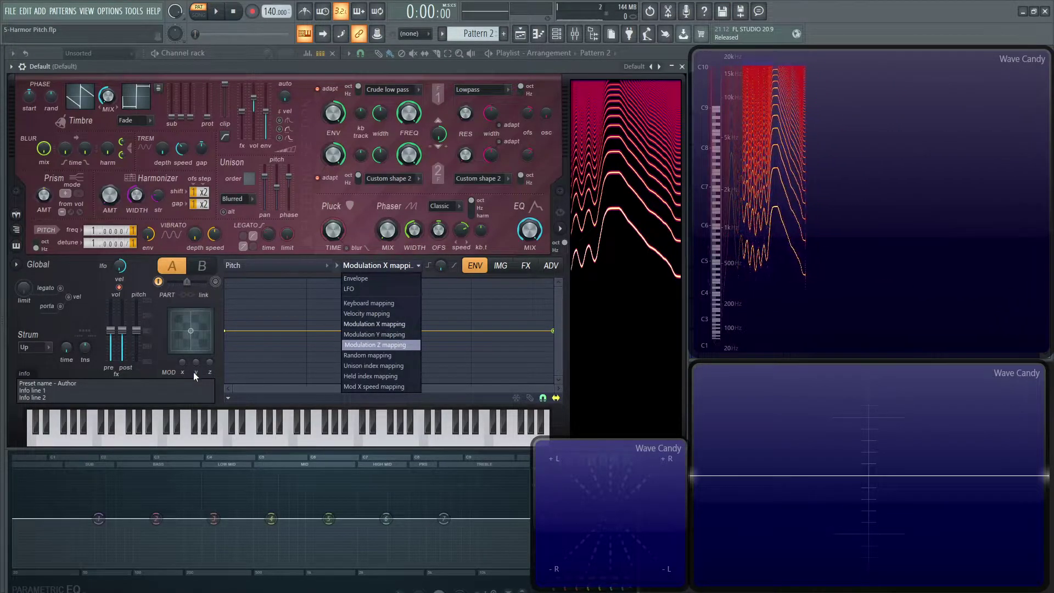
{"action": "key", "text": "Down"}
{"action": "key", "text": "Down"}
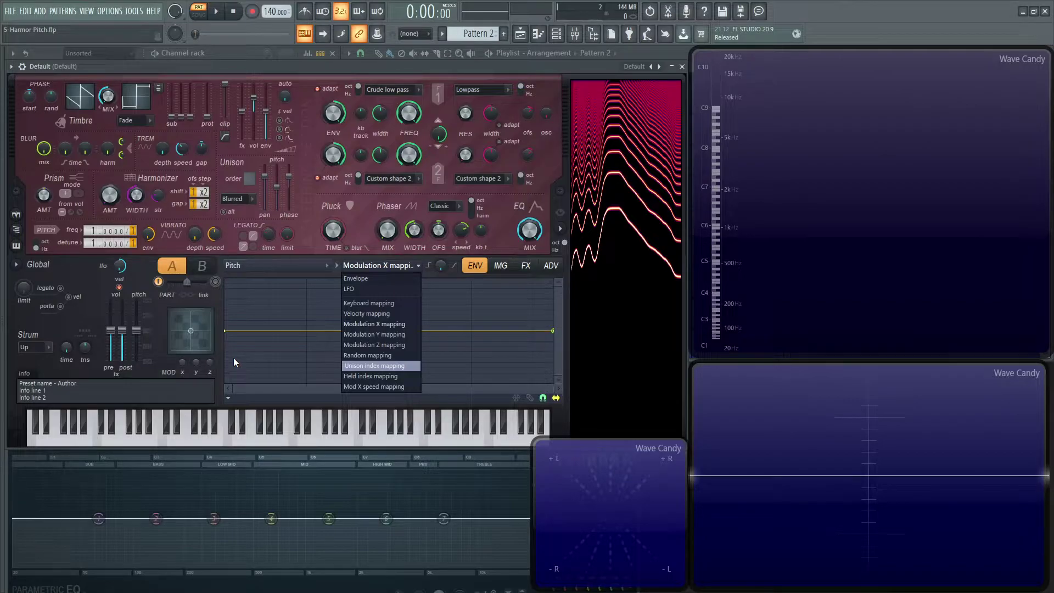
{"action": "left_click", "coordinate": [397, 354]}
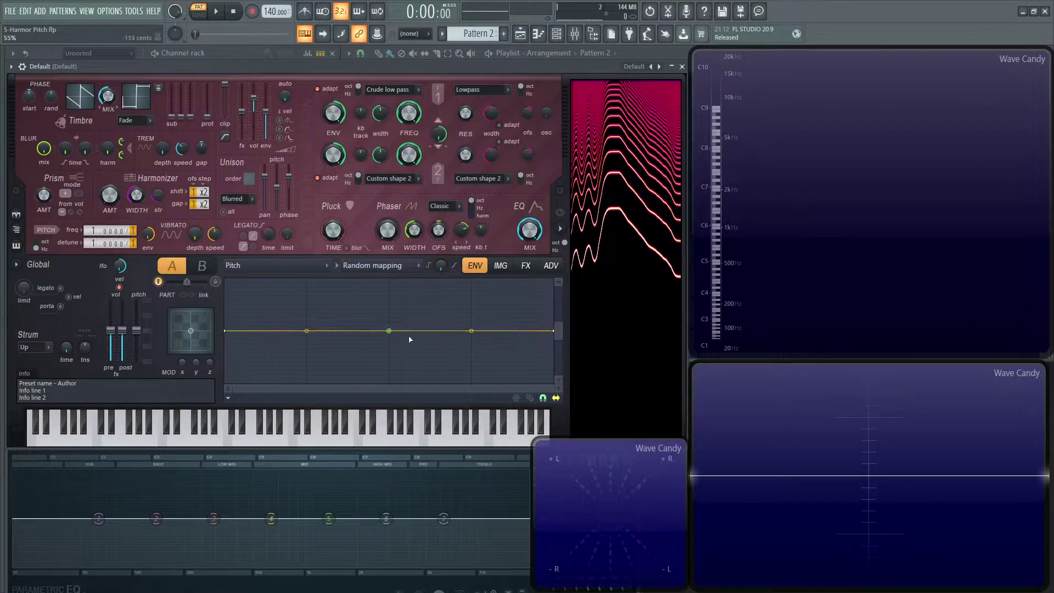
Set the 50% point of the random mapping to Hold, drop the second half of the curve and audition one note repeatedly.
{"action": "right_click", "coordinate": [389, 331]}
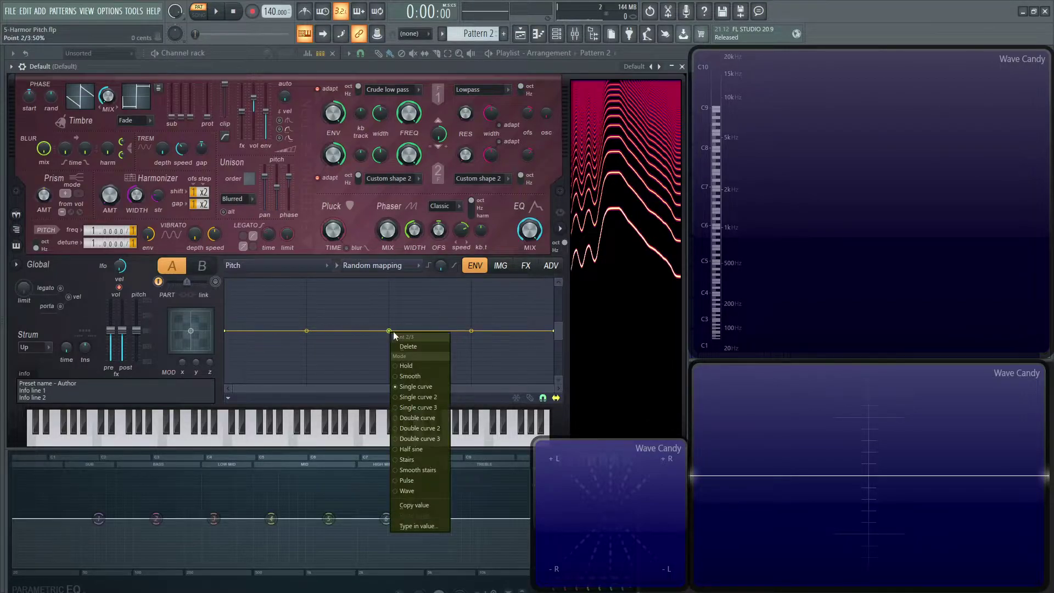
{"action": "left_click", "coordinate": [412, 366]}
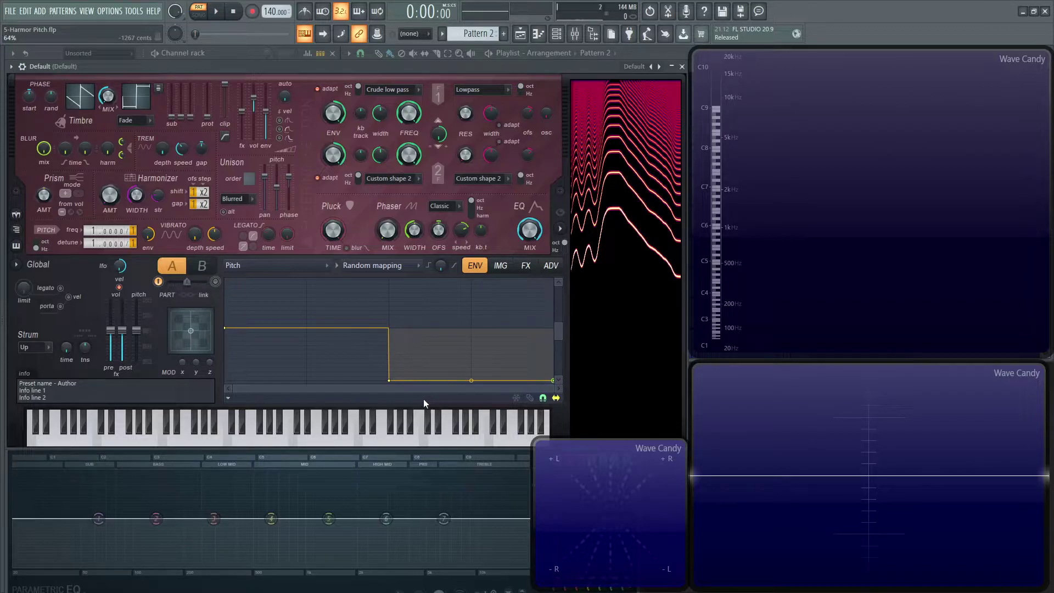
{"action": "key", "text": "b"}
{"action": "key", "text": "b"}
{"action": "key", "text": "b"}
{"action": "key", "text": "b"}
{"action": "key", "text": "b"}
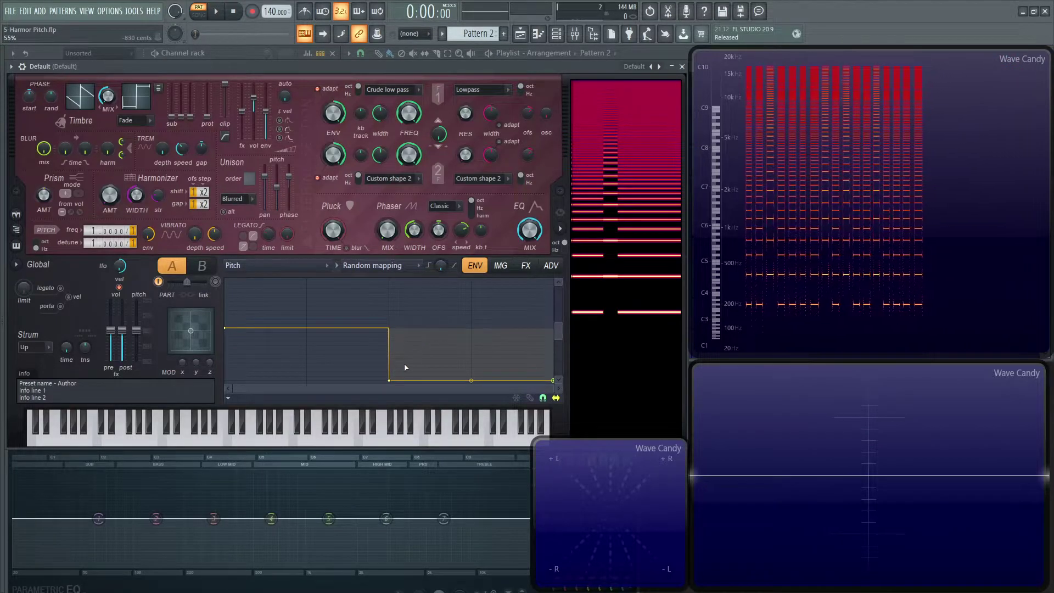
Move the random mapping's step to about 6%, audition one note repeatedly, and move the step to 62% at -1000 cents.
{"action": "left_click_drag", "start_coordinate": [385, 382], "coordinate": [245, 377]}
{"action": "key", "text": "b"}
{"action": "key", "text": "b"}
{"action": "key", "text": "b"}
{"action": "key", "text": "b"}
{"action": "key", "text": "b"}
{"action": "key", "text": "b"}
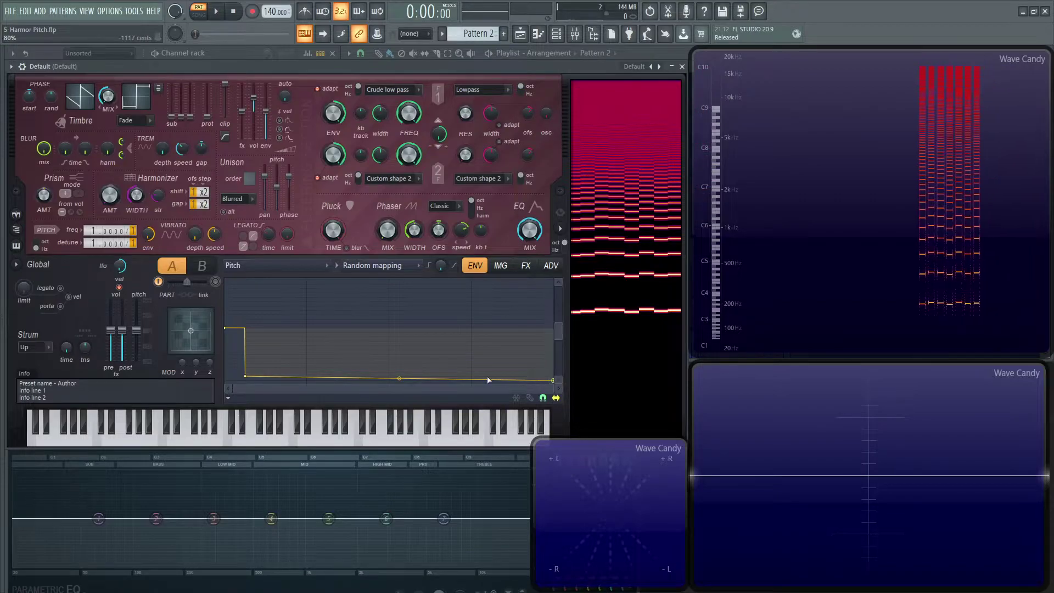
{"action": "key", "text": "b"}
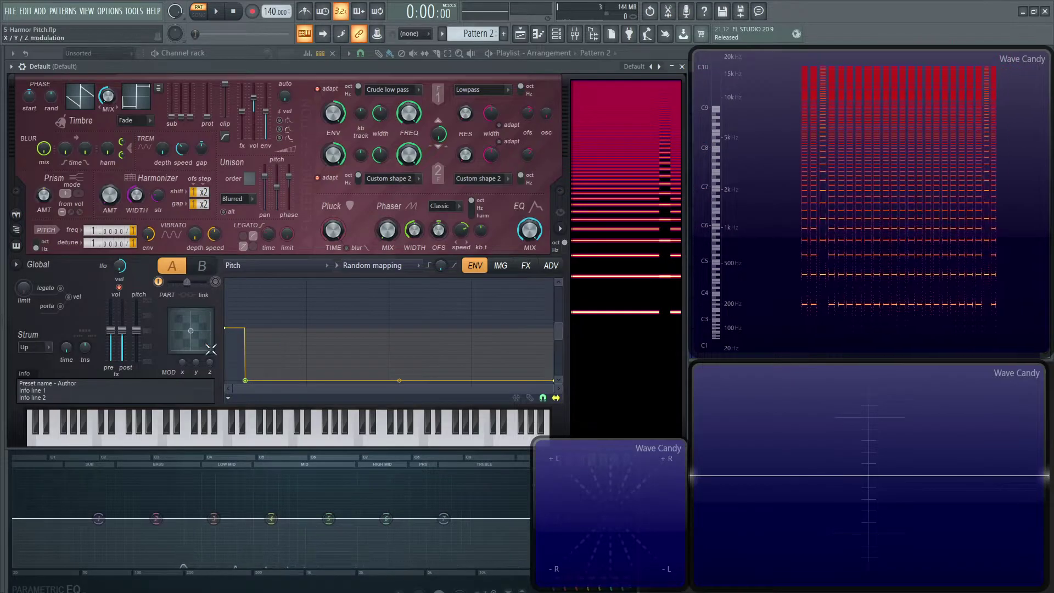
{"action": "left_click_drag", "start_coordinate": [245, 380], "coordinate": [442, 374]}
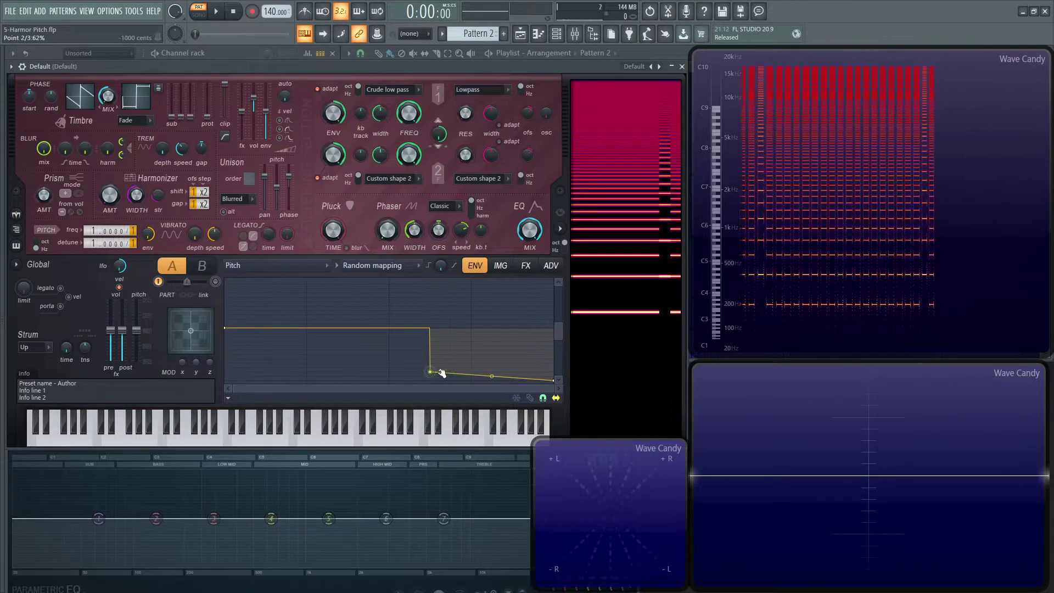
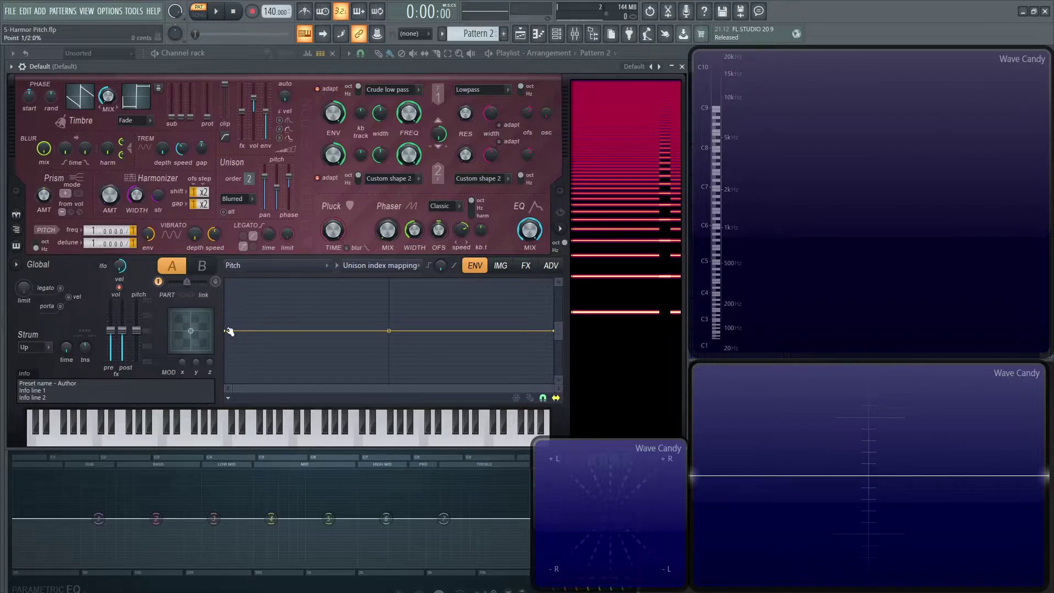
Audition a note through the flat pitch unison index mapping with the unison order at 2.
{"action": "key", "text": "x"}
{"action": "key", "text": "x"}
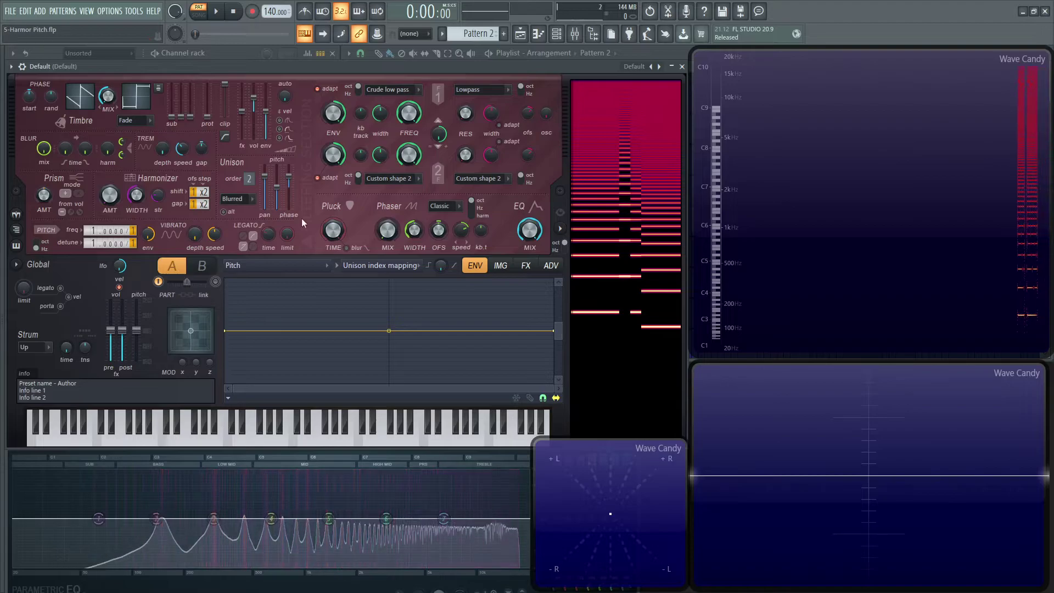
Raise the unison panning and audition a note before and after the change.
{"action": "key", "text": "x"}
{"action": "left_click_drag", "start_coordinate": [265, 176], "coordinate": [265, 164]}
{"action": "key", "text": "x"}
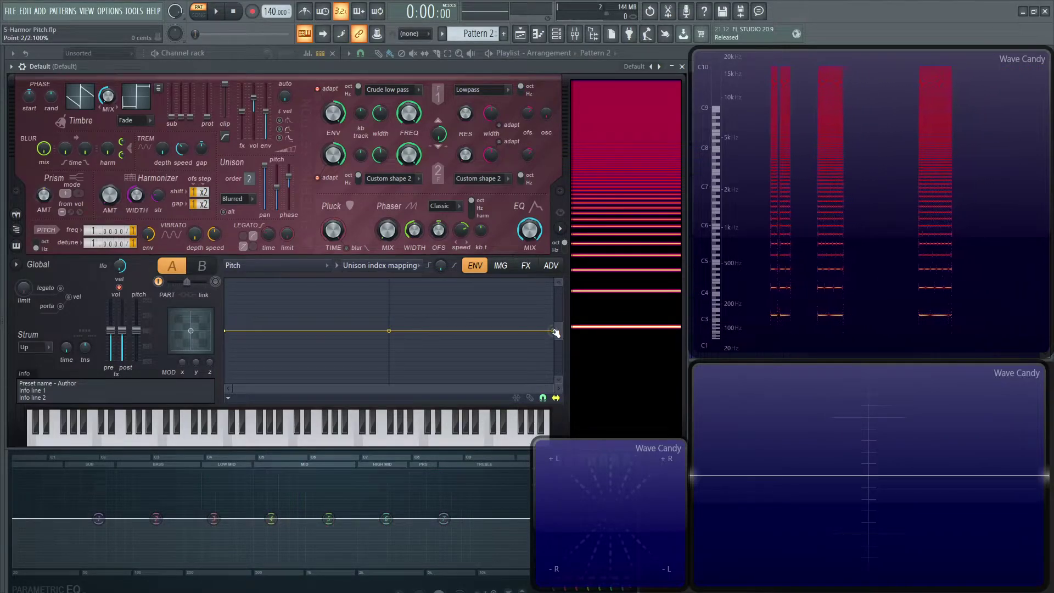
Raise the unison index mapping's end point to +700 cents, then +900 cents and higher, auditioning a note at each height.
{"action": "left_click_drag", "start_coordinate": [555, 331], "coordinate": [553, 300]}
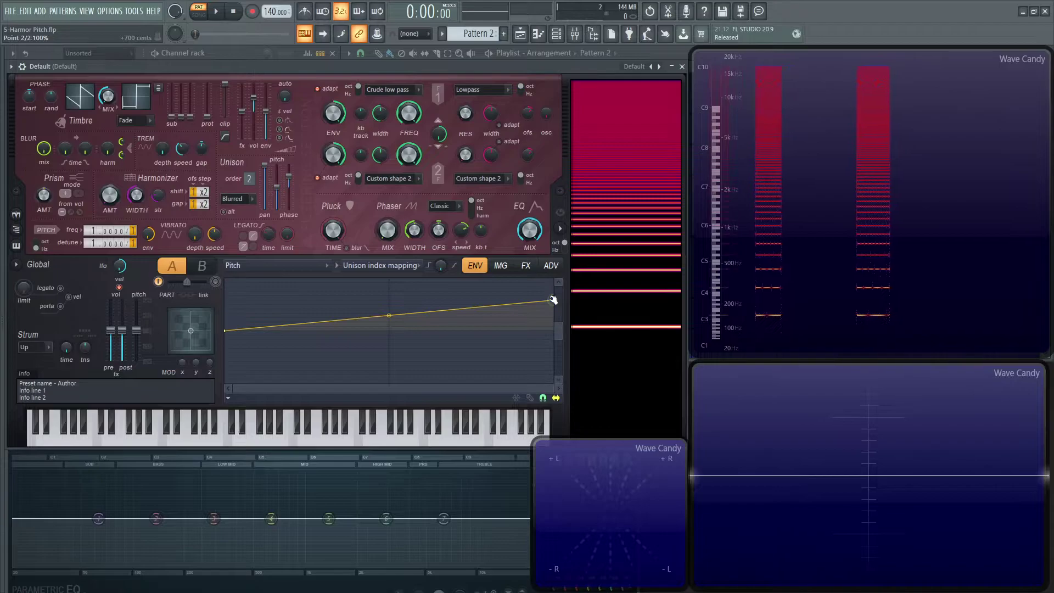
{"action": "key", "text": "x"}
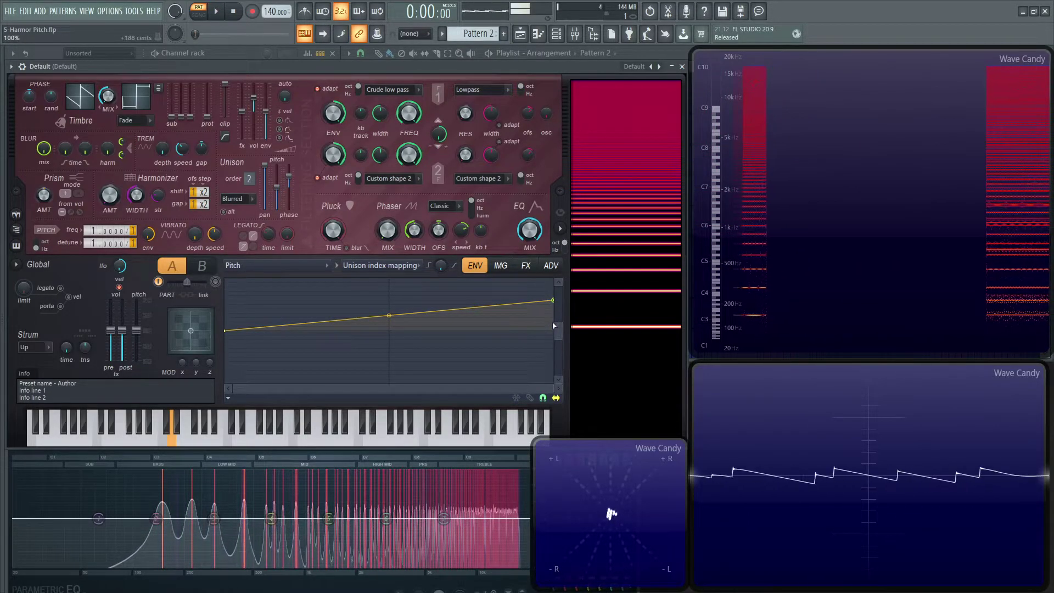
{"action": "left_click_drag", "start_coordinate": [556, 300], "coordinate": [556, 292]}
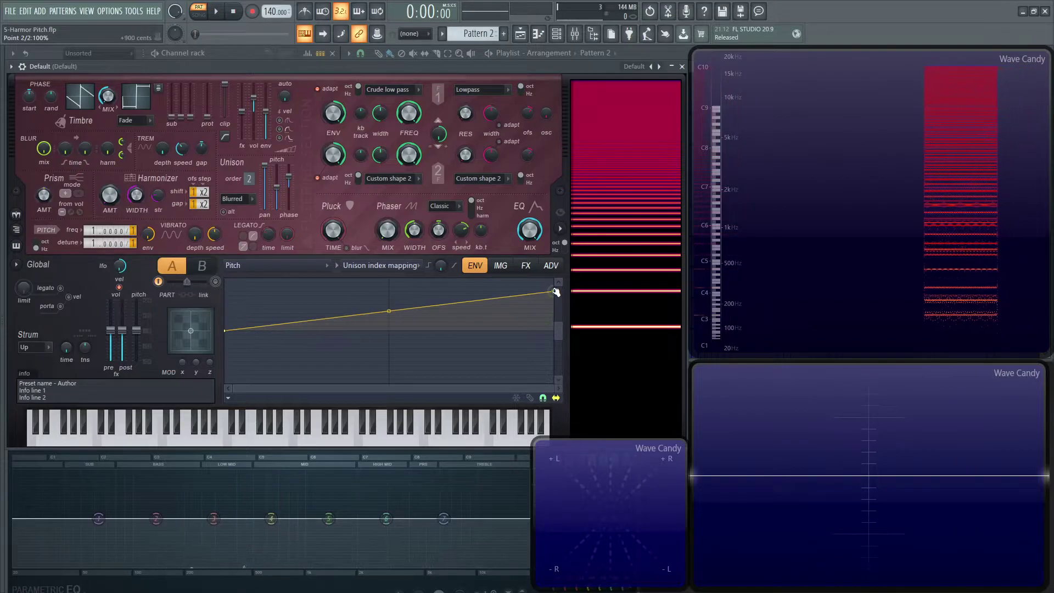
{"action": "key", "text": "x"}
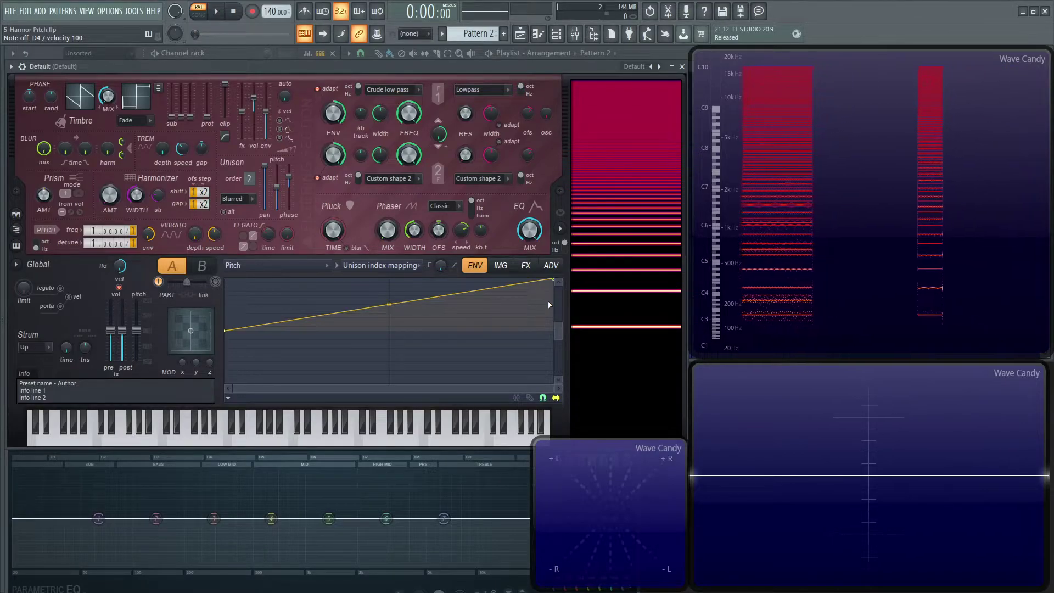
{"action": "key", "text": "x"}
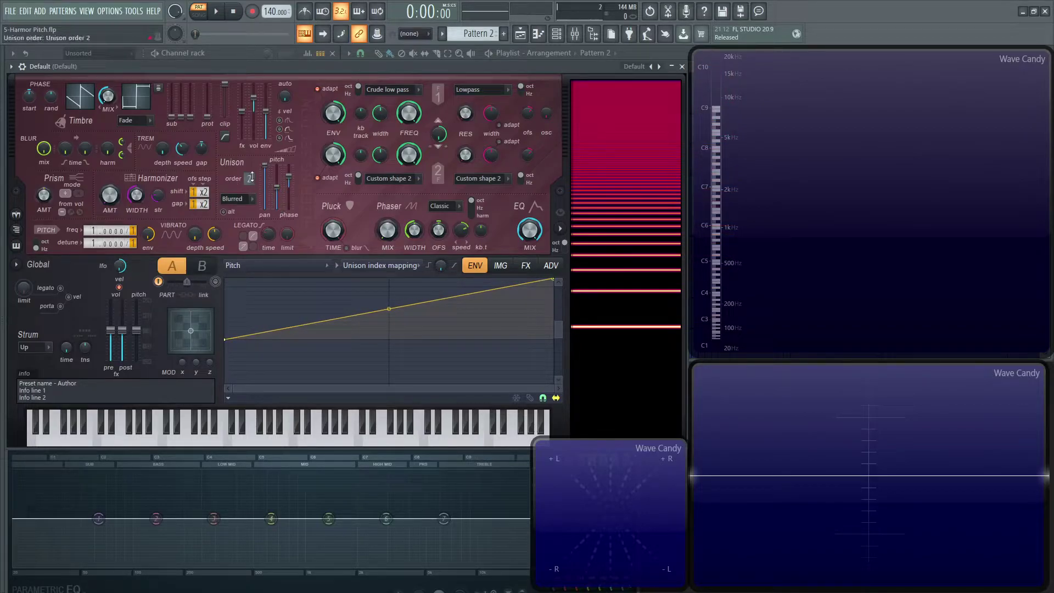
Set the unison order to 3, add a Hold point at 50% and +700 cents, and set the end point to +1200 cents.
{"action": "left_click_drag", "start_coordinate": [250, 178], "coordinate": [251, 178]}
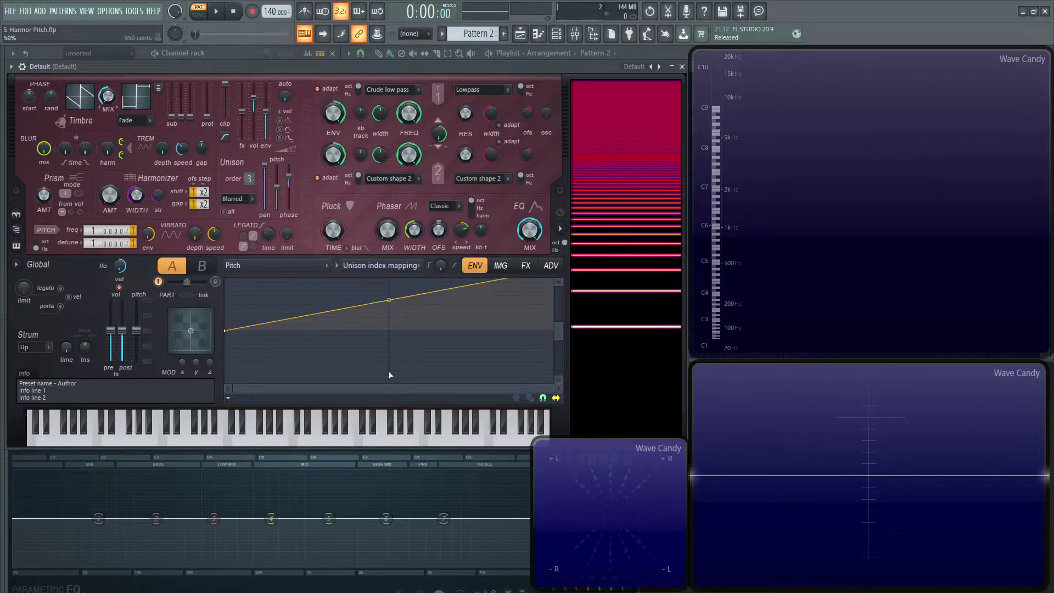
{"action": "right_click", "coordinate": [389, 300]}
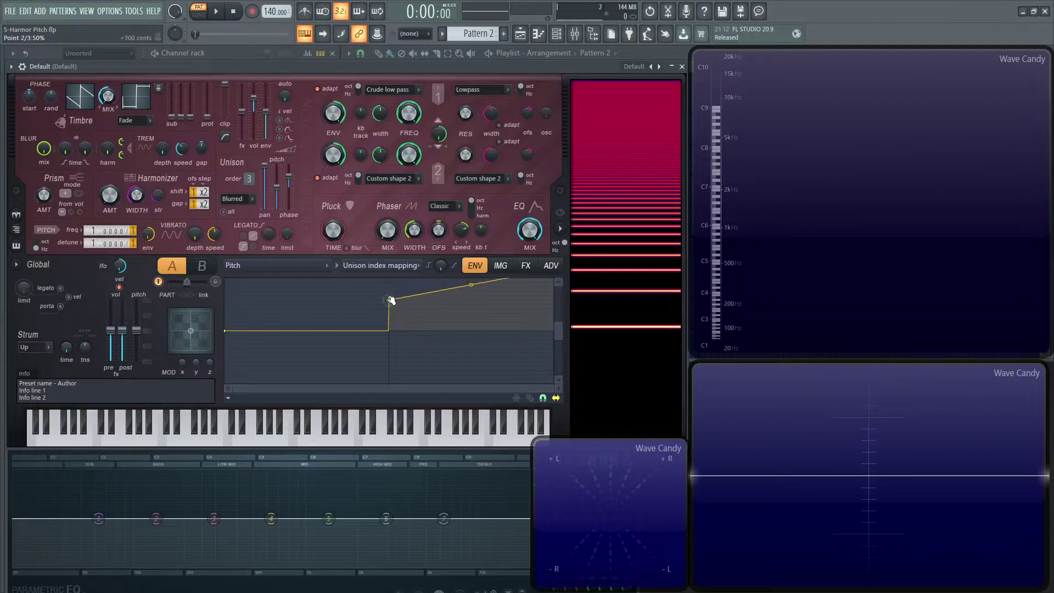
{"action": "left_click_drag", "start_coordinate": [555, 334], "coordinate": [554, 317]}
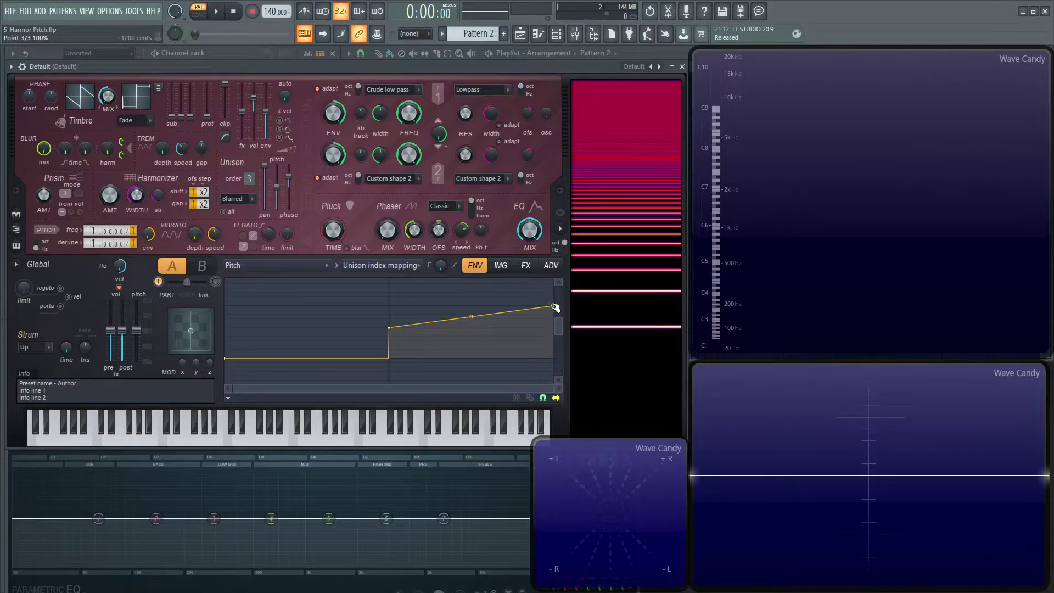
Audition a short run of notes through the three-voice unison index mapping.
{"action": "key", "text": "z"}
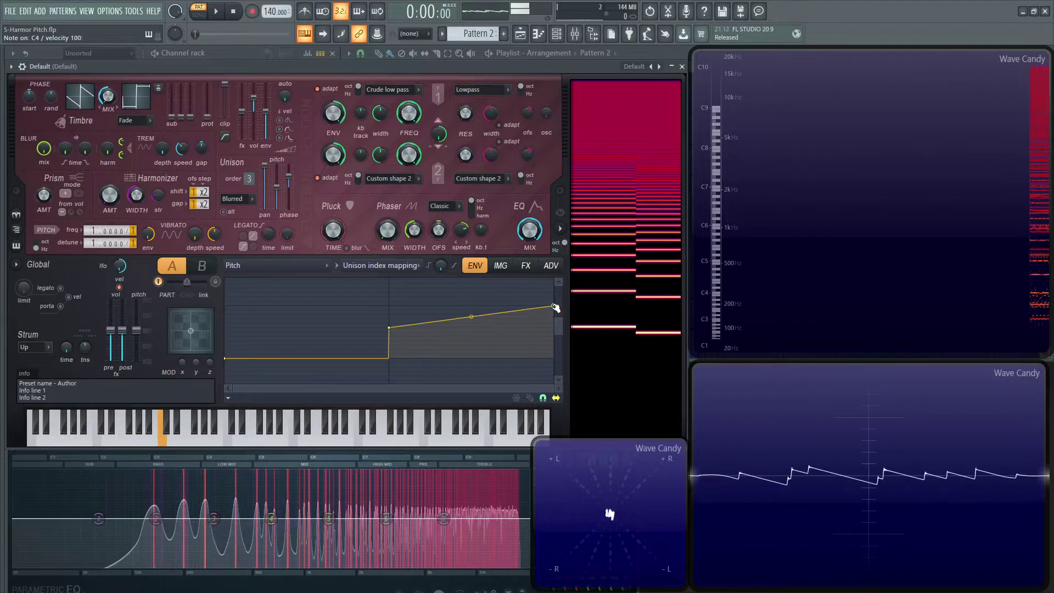
{"action": "key", "text": "v"}
{"action": "key", "text": "c"}
{"action": "key", "text": "x"}
{"action": "key", "text": "z"}
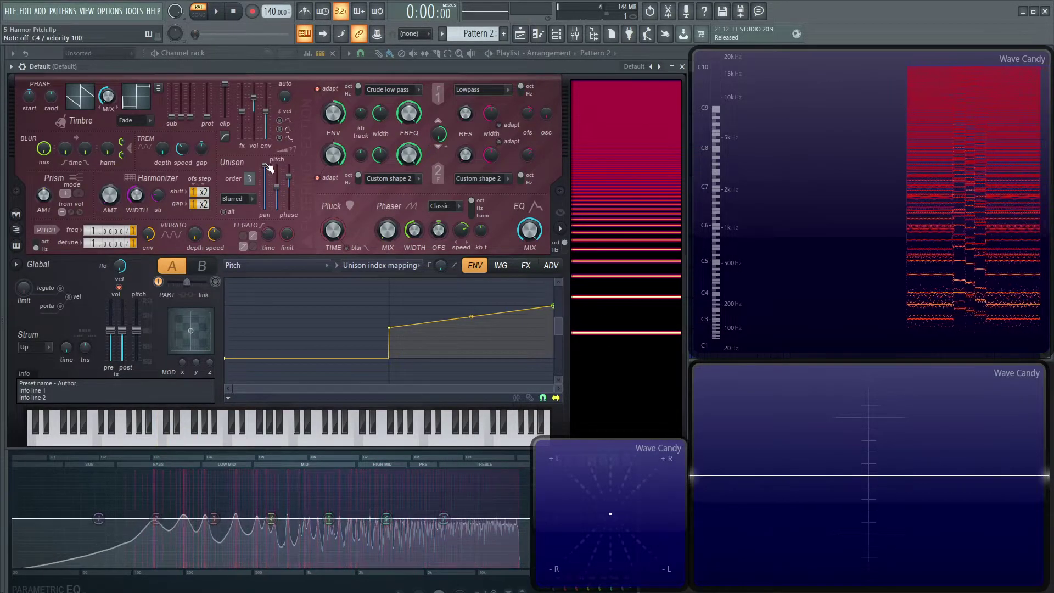
Lower the unison panning while repeatedly auditioning notes.
{"action": "key", "text": "z"}
{"action": "key", "text": "z"}
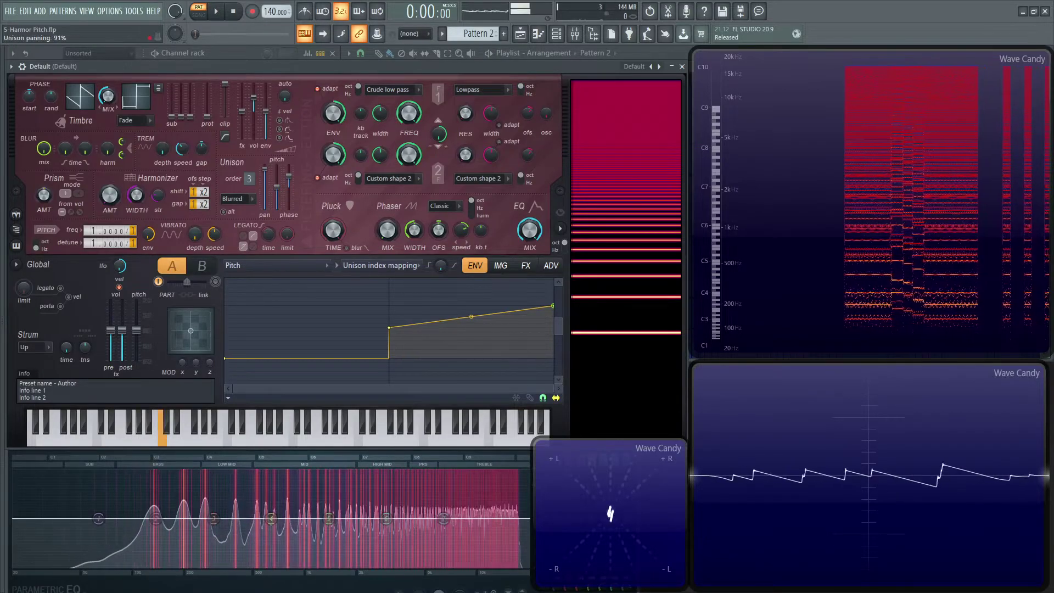
{"action": "key", "text": "x"}
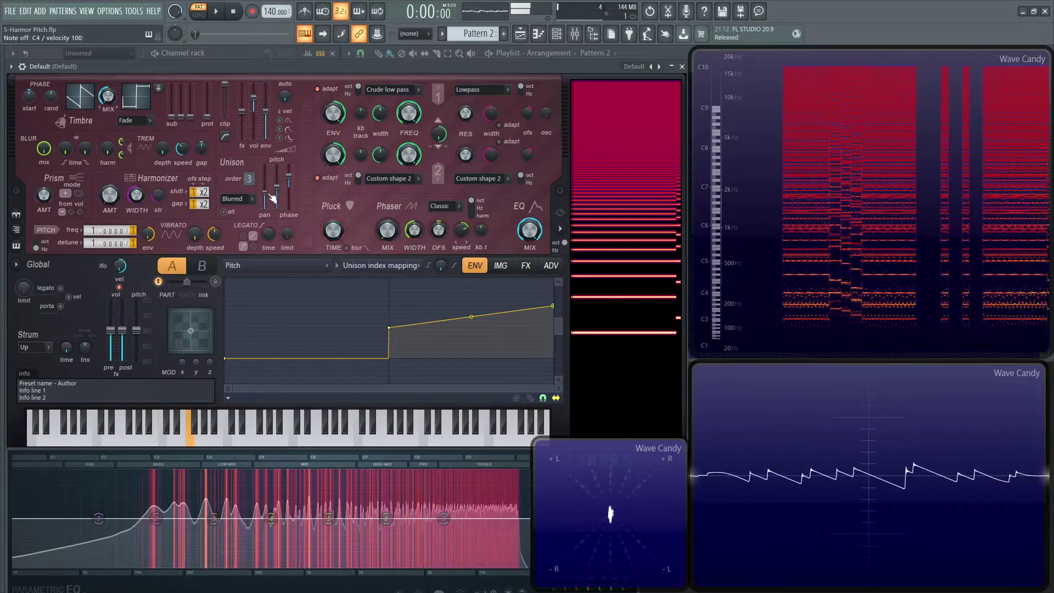
{"action": "key", "text": "z"}
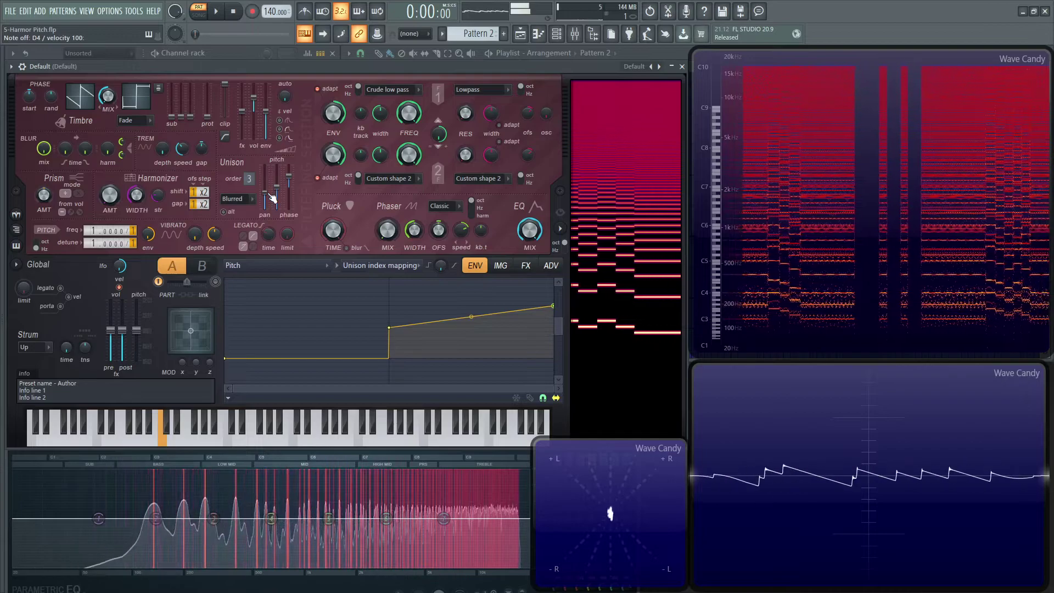
Set the unison order to 4 and shape the mapping with Hold steps at 33%, +700 cents and 67%, -1200 cents.
{"action": "left_click_drag", "start_coordinate": [250, 179], "coordinate": [249, 175]}
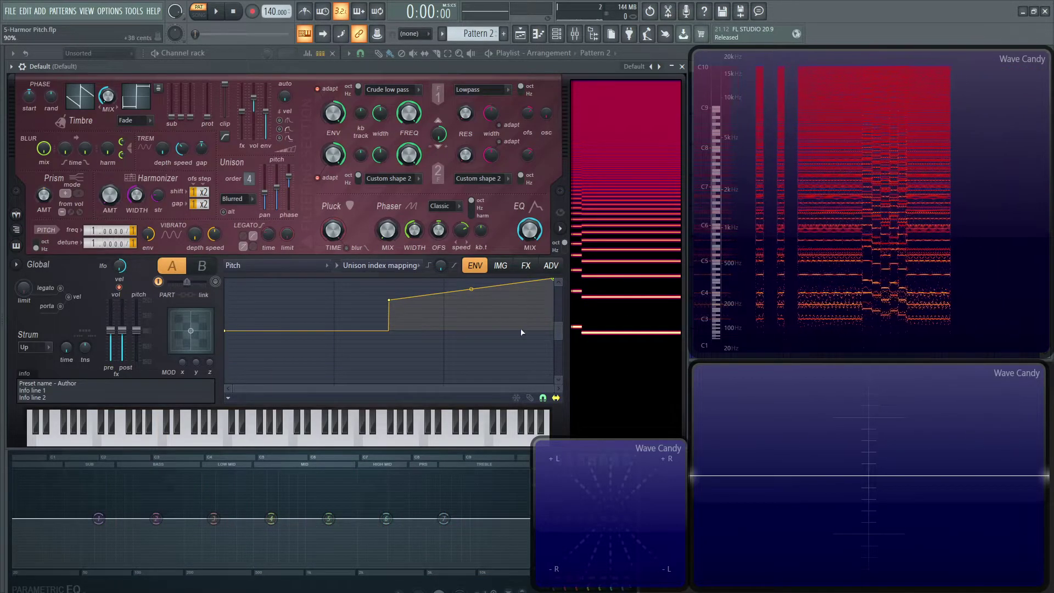
{"action": "left_click_drag", "start_coordinate": [389, 300], "coordinate": [334, 300]}
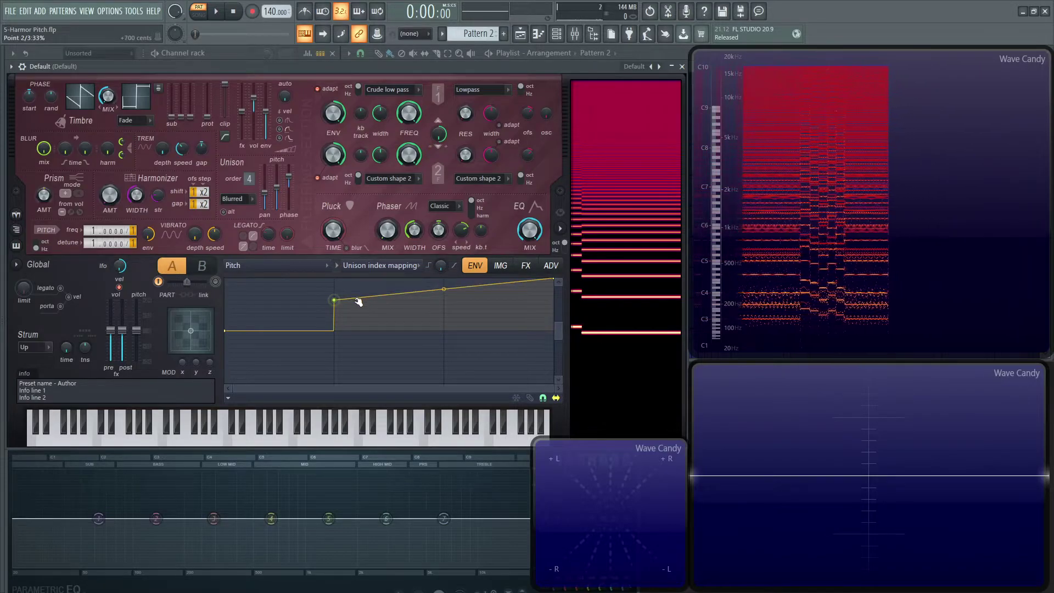
{"action": "right_click", "coordinate": [446, 302]}
{"action": "left_click_drag", "start_coordinate": [446, 301], "coordinate": [448, 347]}
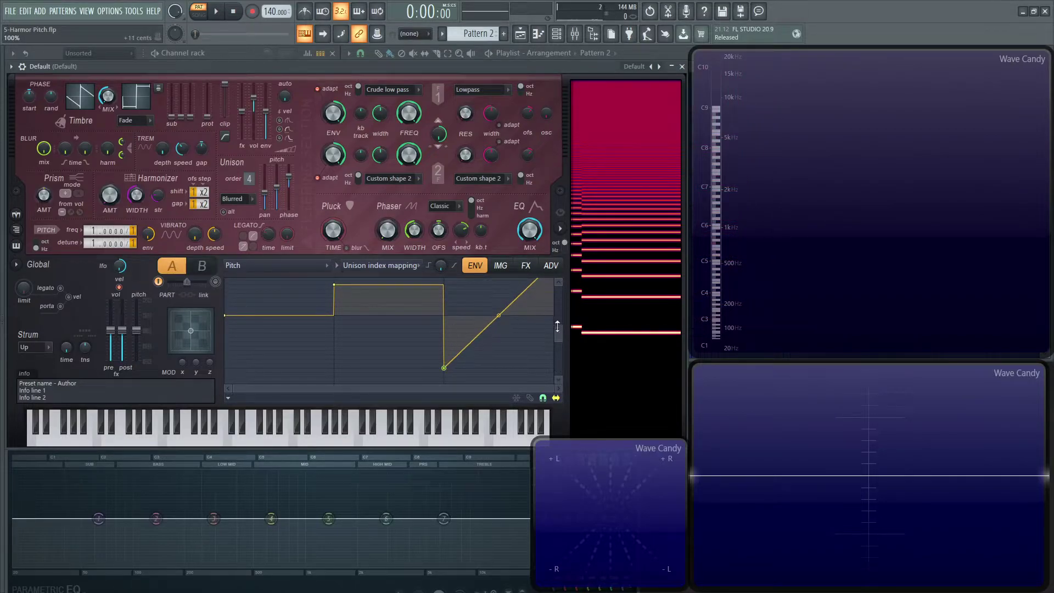
{"action": "left_click_drag", "start_coordinate": [558, 327], "coordinate": [557, 319]}
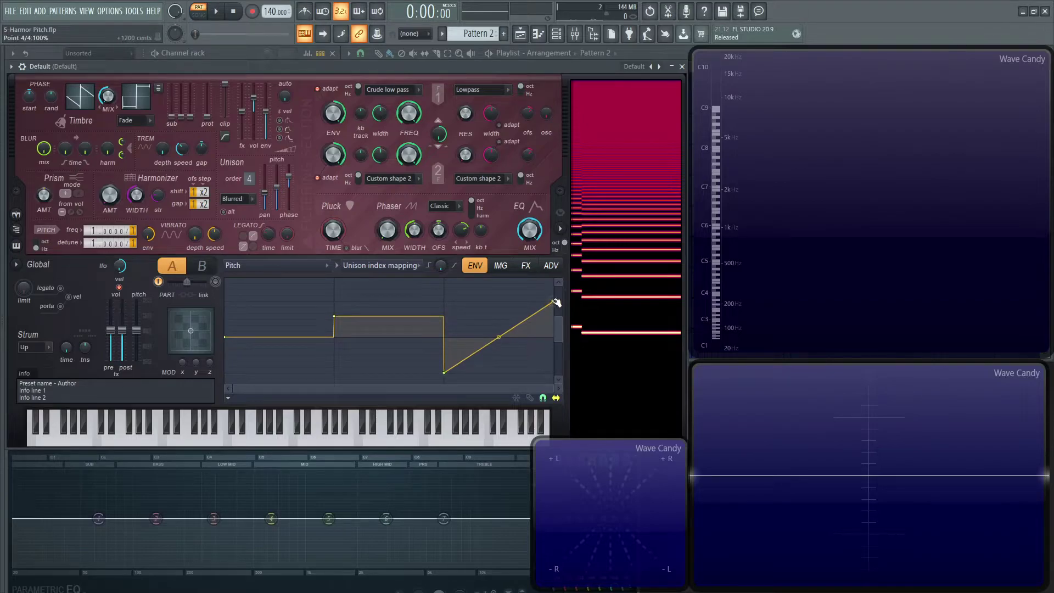
Audition a few notes through the four-voice stepped unison index mapping.
{"action": "key", "text": "z"}
{"action": "key", "text": "b"}
{"action": "key", "text": "v"}
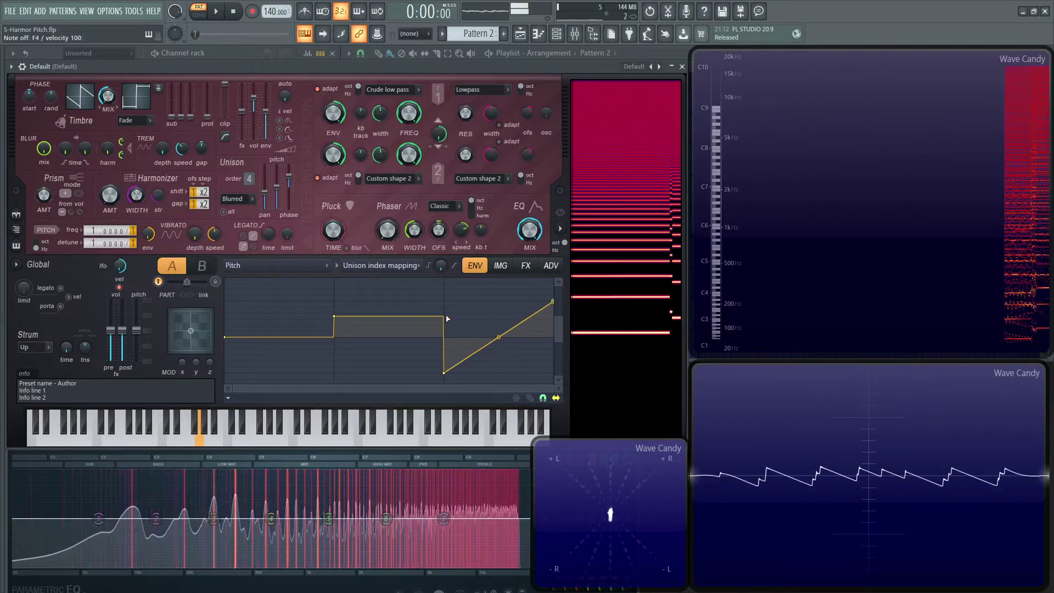
{"action": "key", "text": "c"}
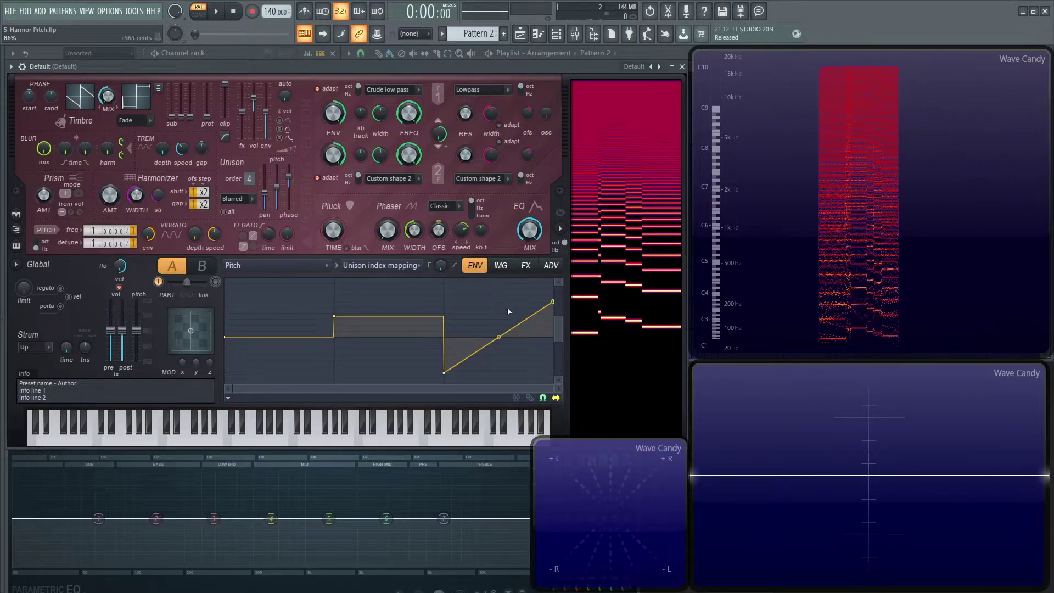
Switch the mapping's 33% and 67% points from Hold to Single curve and straighten the segments leading into them.
{"action": "right_click", "coordinate": [447, 372]}
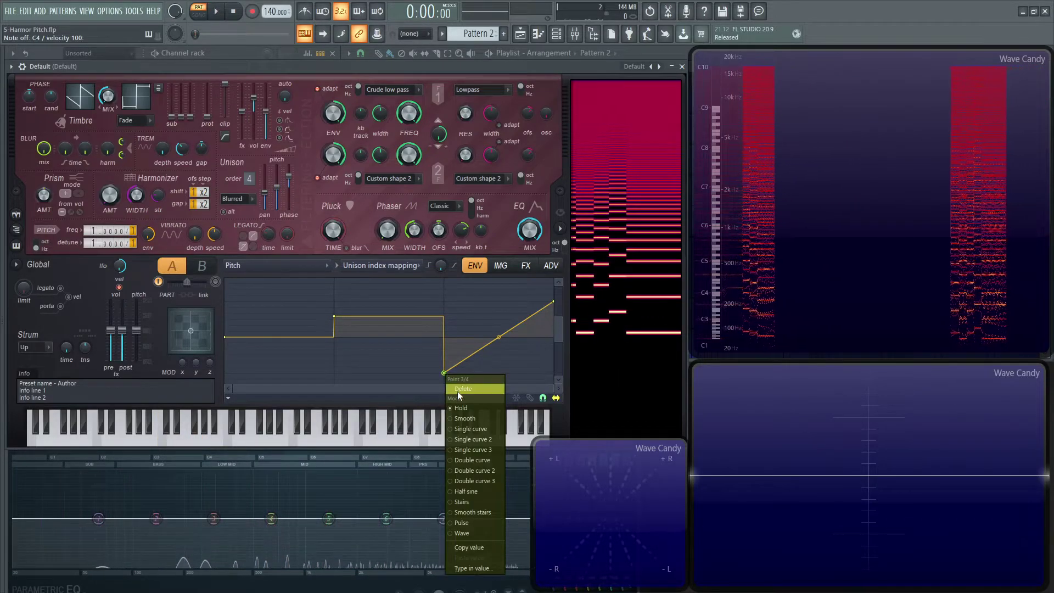
{"action": "left_click", "coordinate": [471, 429]}
{"action": "right_click", "coordinate": [334, 316]}
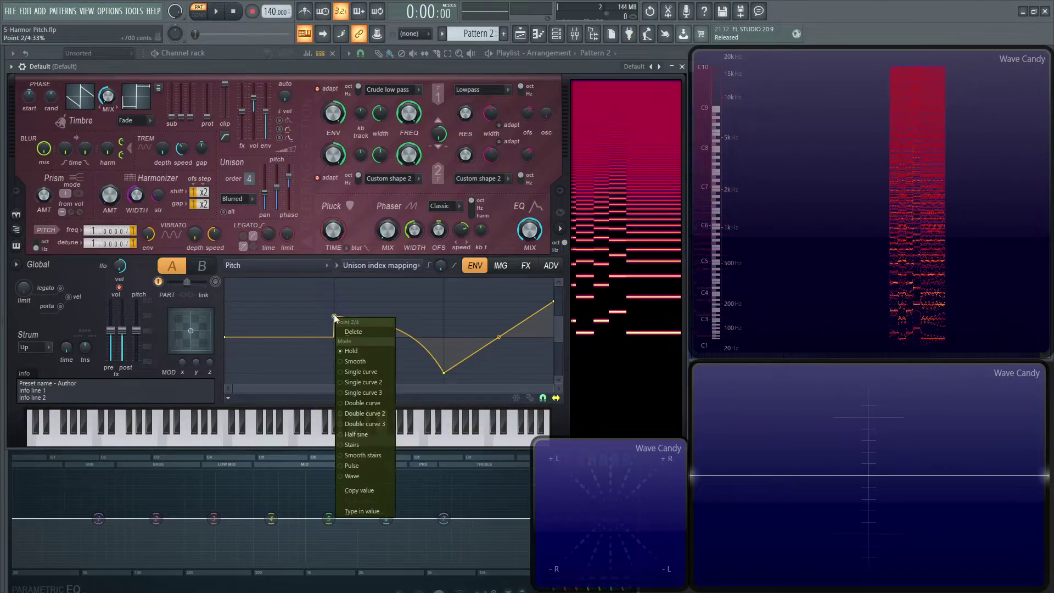
{"action": "left_click", "coordinate": [380, 371]}
{"action": "right_click", "coordinate": [444, 373]}
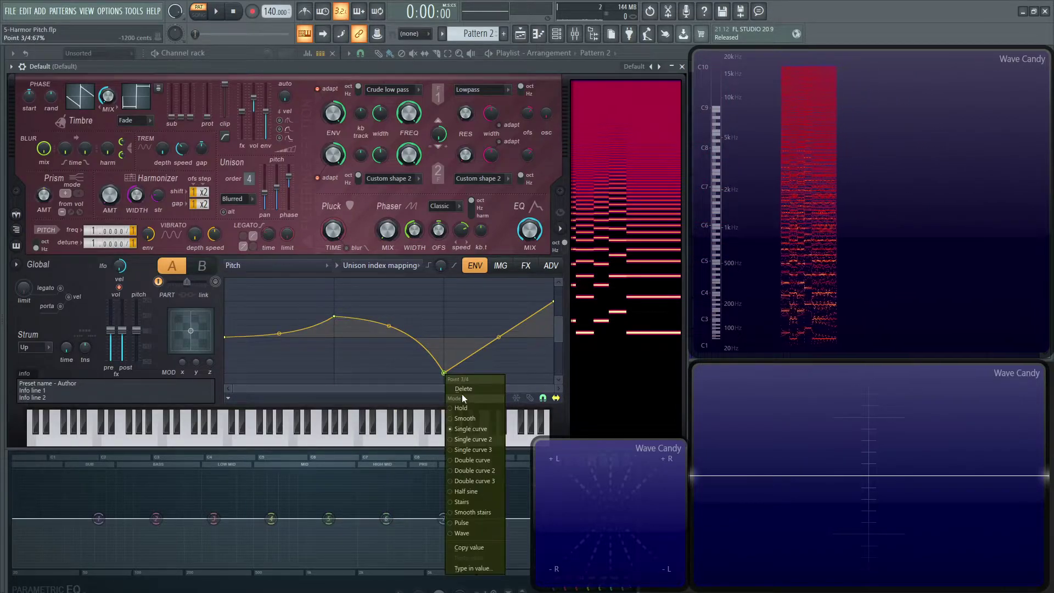
{"action": "left_click", "coordinate": [473, 429]}
{"action": "right_click", "coordinate": [389, 326]}
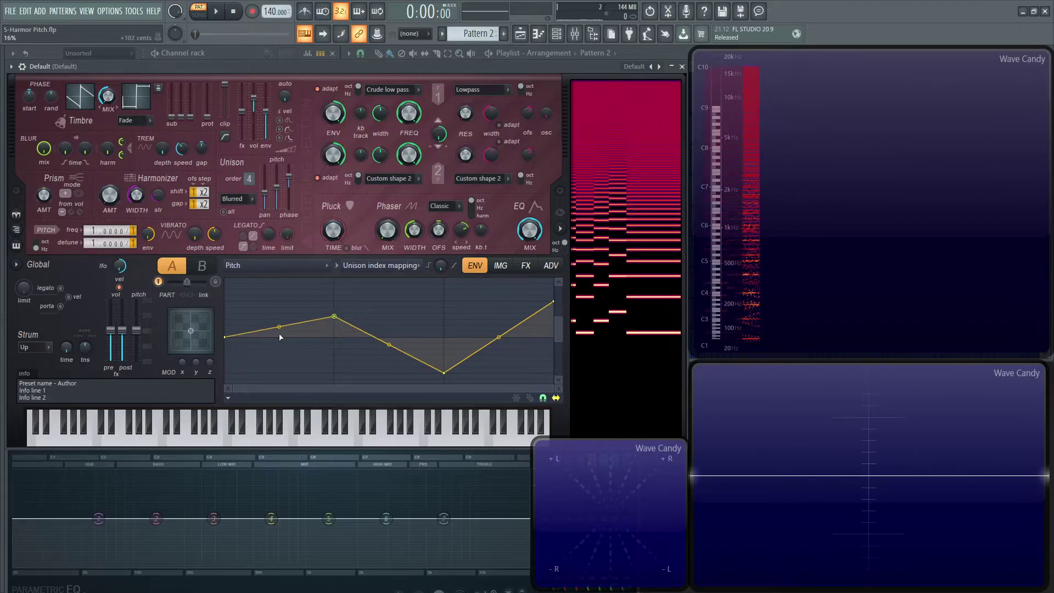
Audition a series of notes through the straight-segment unison index mapping with four voices.
{"action": "key", "text": "z"}
{"action": "key", "text": "x"}
{"action": "key", "text": "b"}
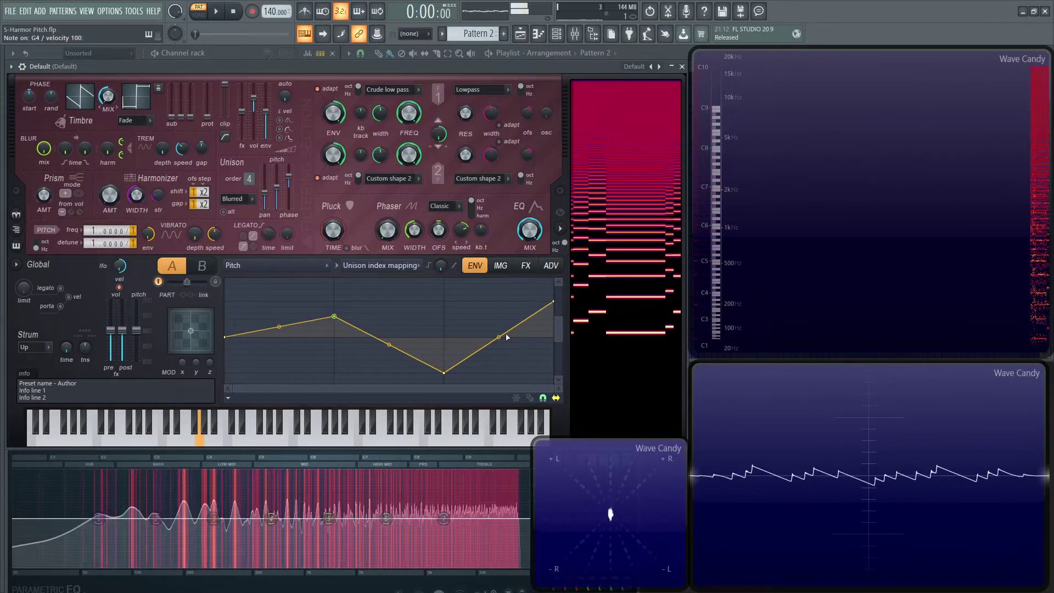
{"action": "key", "text": "v"}
{"action": "key", "text": "c"}
{"action": "key", "text": "x"}
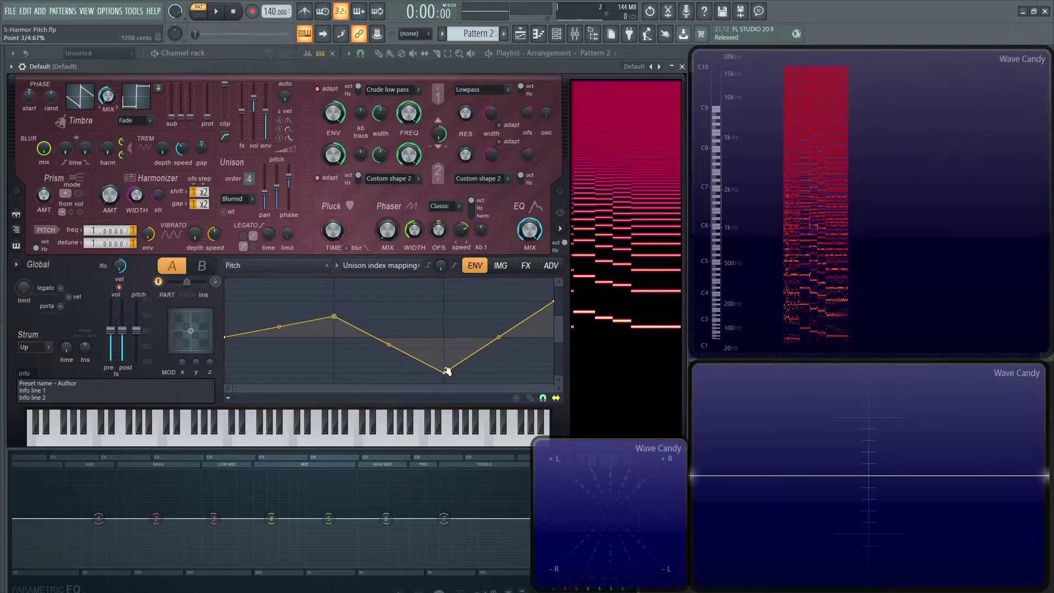
{"action": "key", "text": "z"}
{"action": "key", "text": "c"}
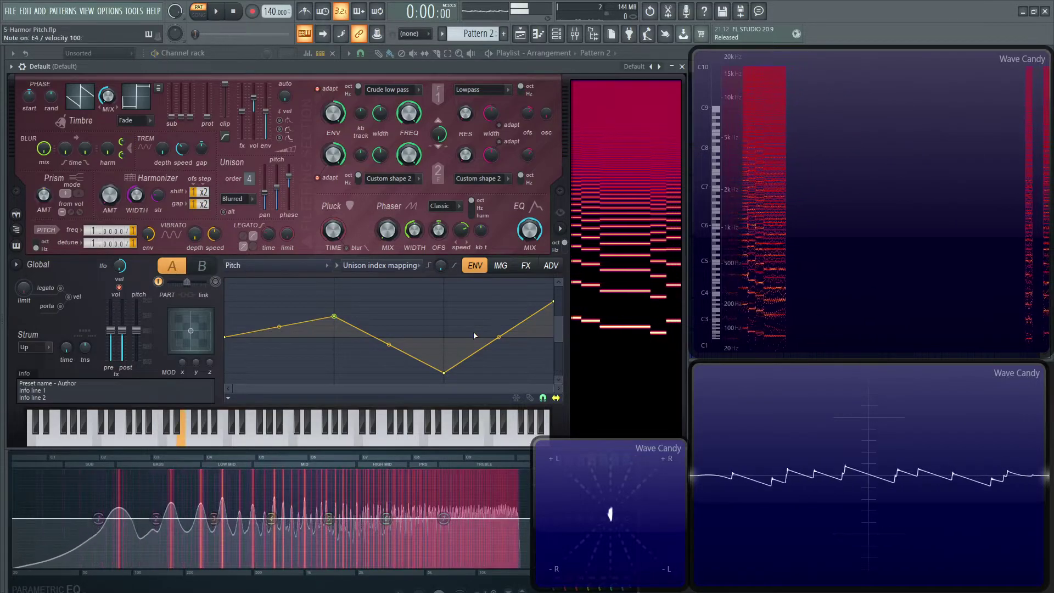
{"action": "key", "text": "z"}
{"action": "key", "text": "x"}
{"action": "key", "text": "c"}
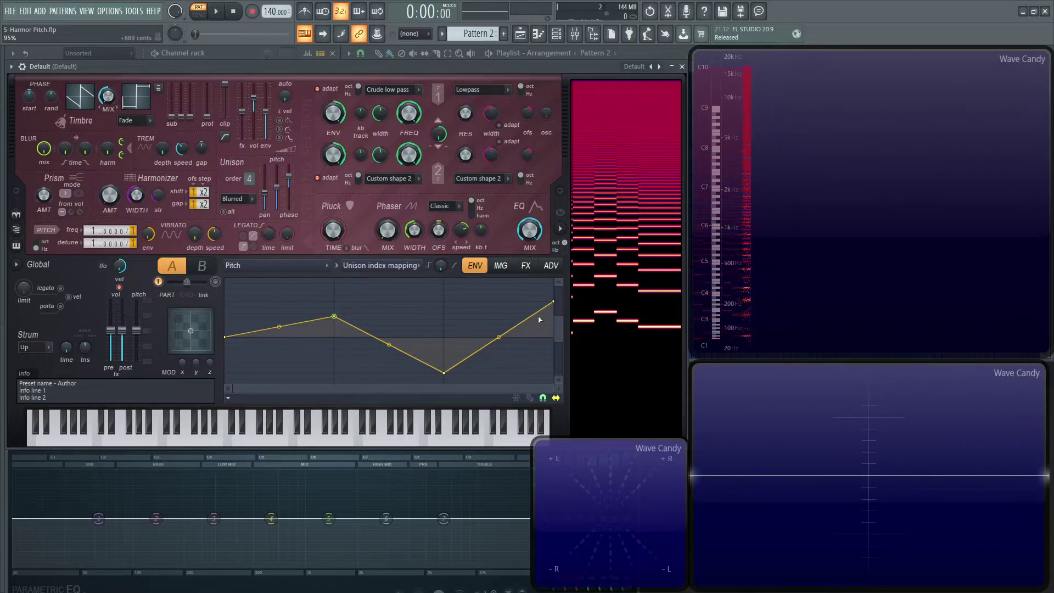
Reload the Default preset and set the editor to the Pitch target with Held index mapping.
{"action": "left_click", "coordinate": [634, 67]}
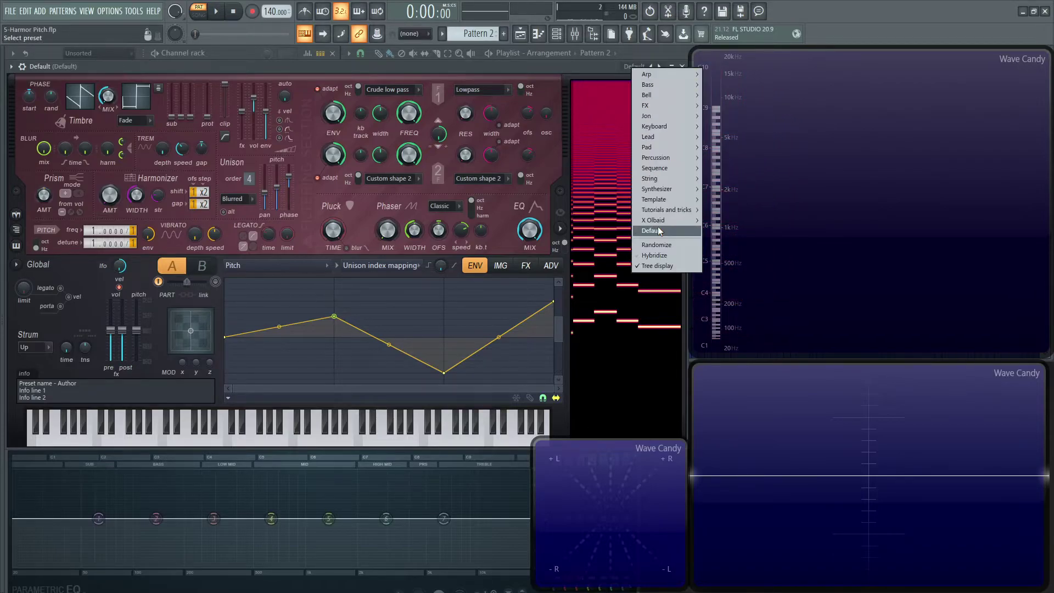
{"action": "left_click", "coordinate": [666, 245]}
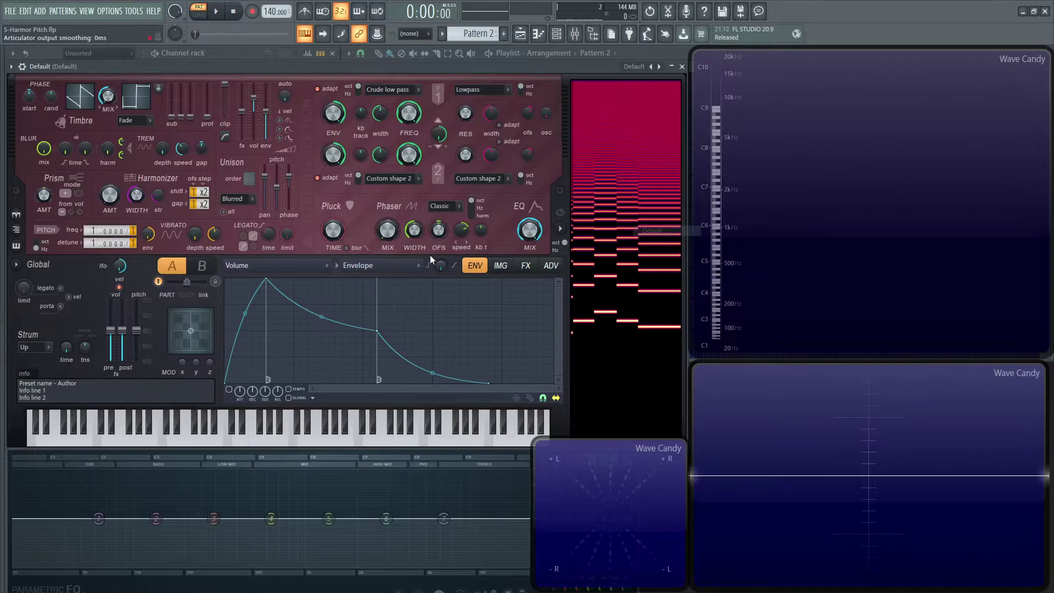
{"action": "left_click", "coordinate": [402, 268]}
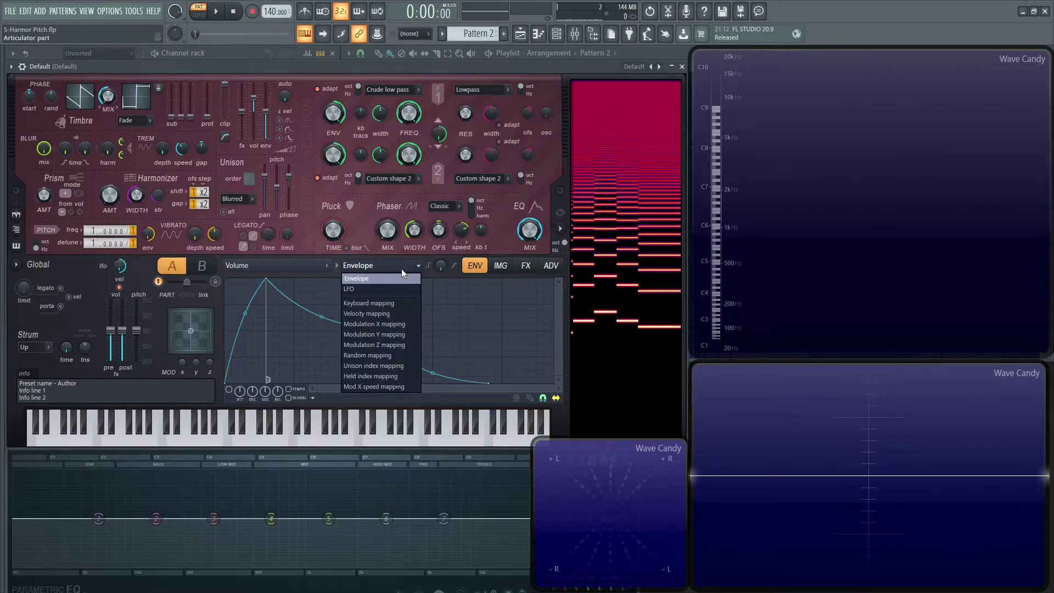
{"action": "left_click", "coordinate": [387, 376]}
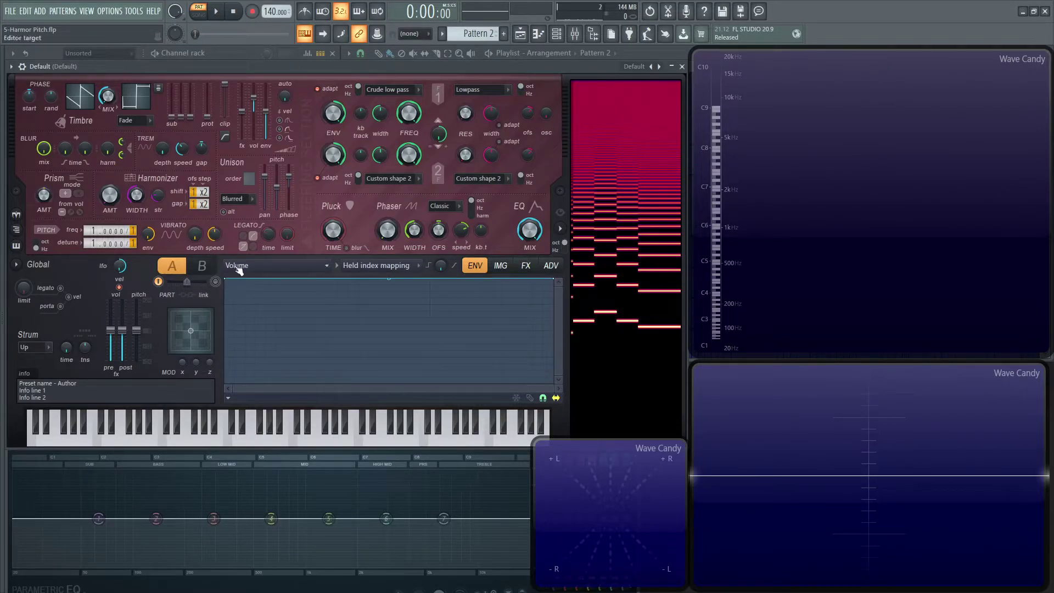
{"action": "left_click", "coordinate": [263, 269]}
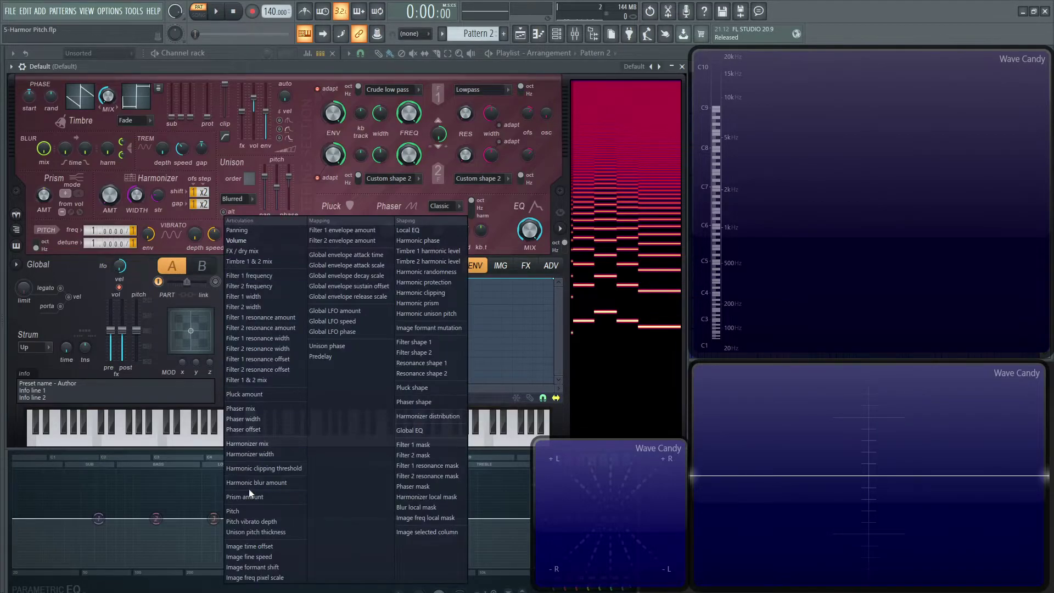
{"action": "left_click", "coordinate": [241, 511]}
{"action": "left_click", "coordinate": [379, 265]}
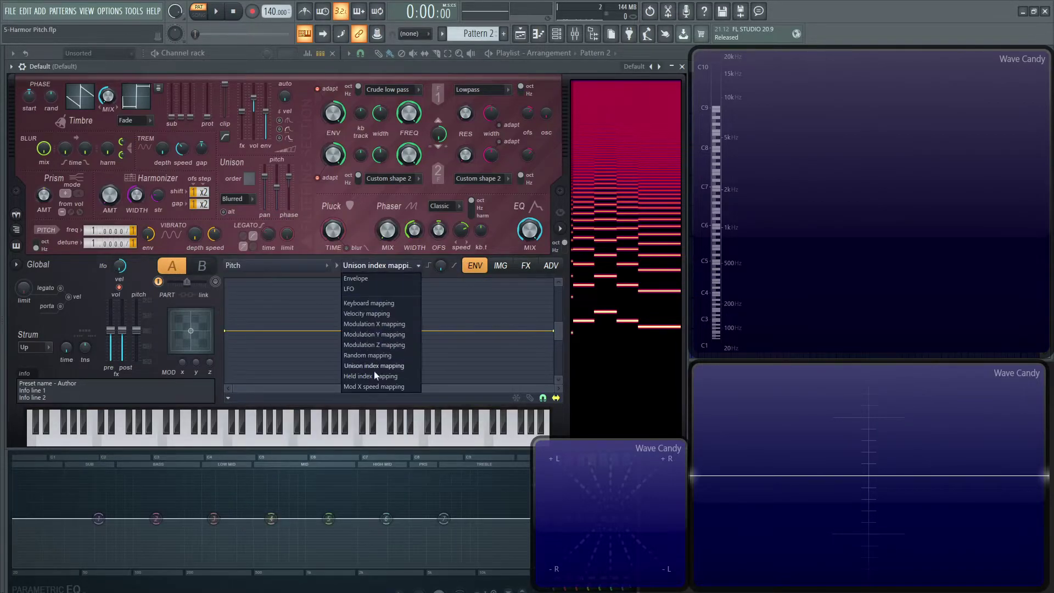
{"action": "left_click", "coordinate": [375, 376]}
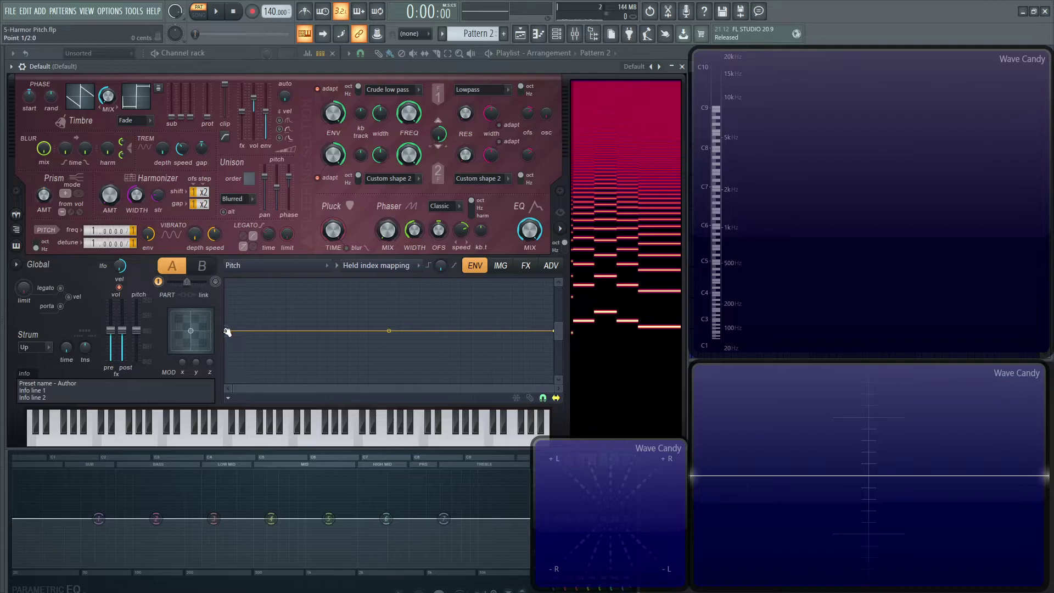
Shape the held index pitch mapping into a rising straight line ending at the maximum, with its start point moderately below the centre line.
{"action": "left_click_drag", "start_coordinate": [226, 331], "coordinate": [208, 419]}
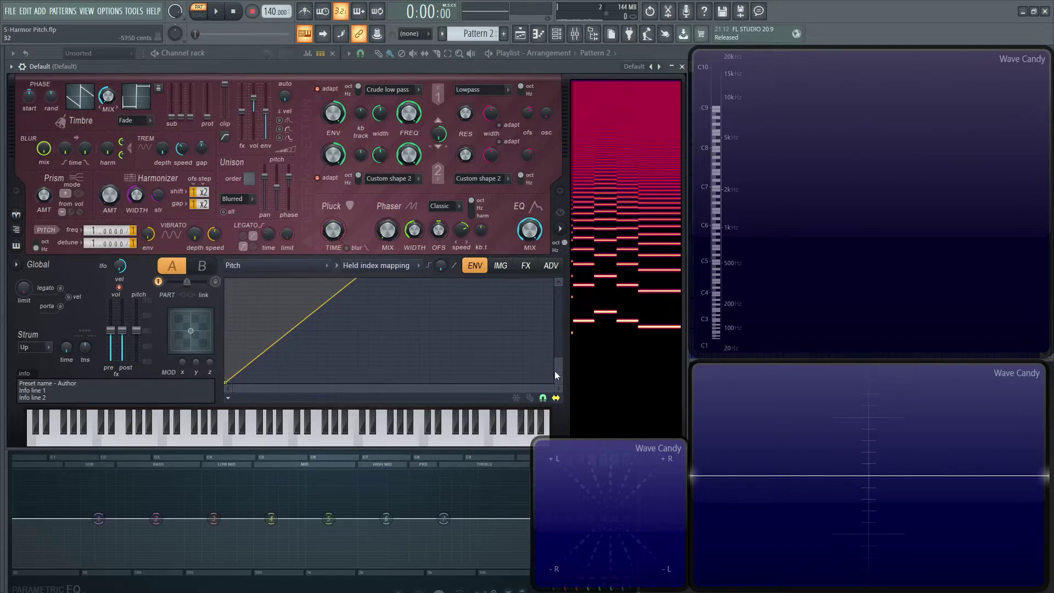
{"action": "left_click_drag", "start_coordinate": [556, 358], "coordinate": [545, 290]}
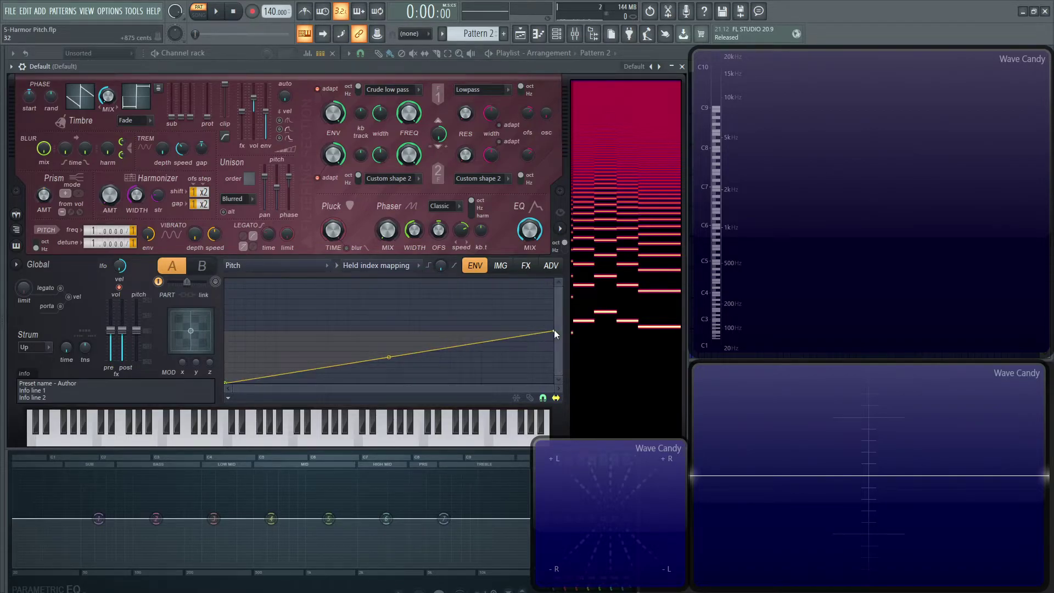
{"action": "left_click_drag", "start_coordinate": [554, 330], "coordinate": [558, 252]}
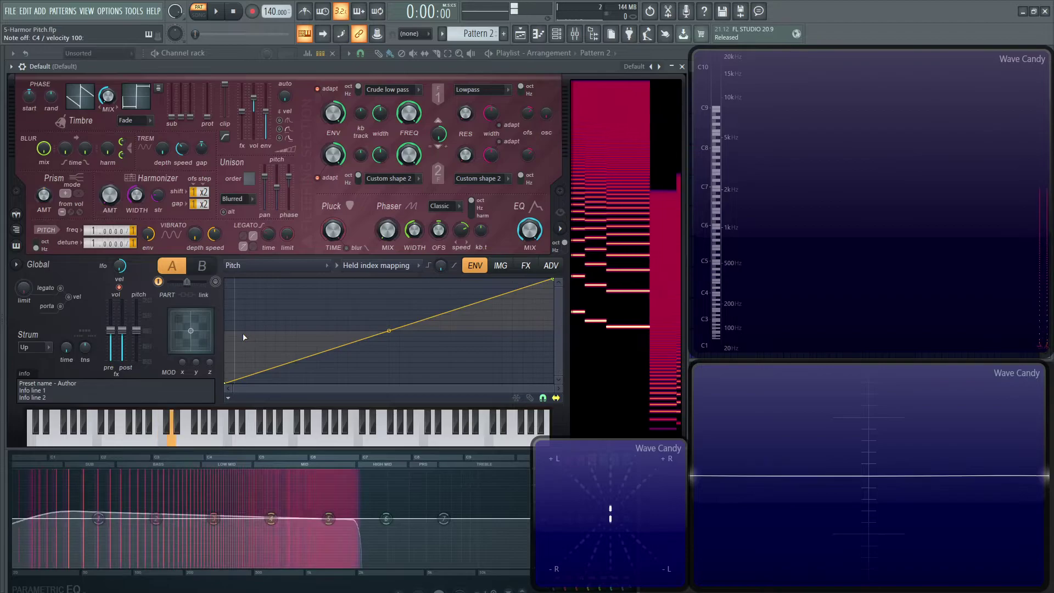
{"action": "left_click_drag", "start_coordinate": [230, 381], "coordinate": [227, 352]}
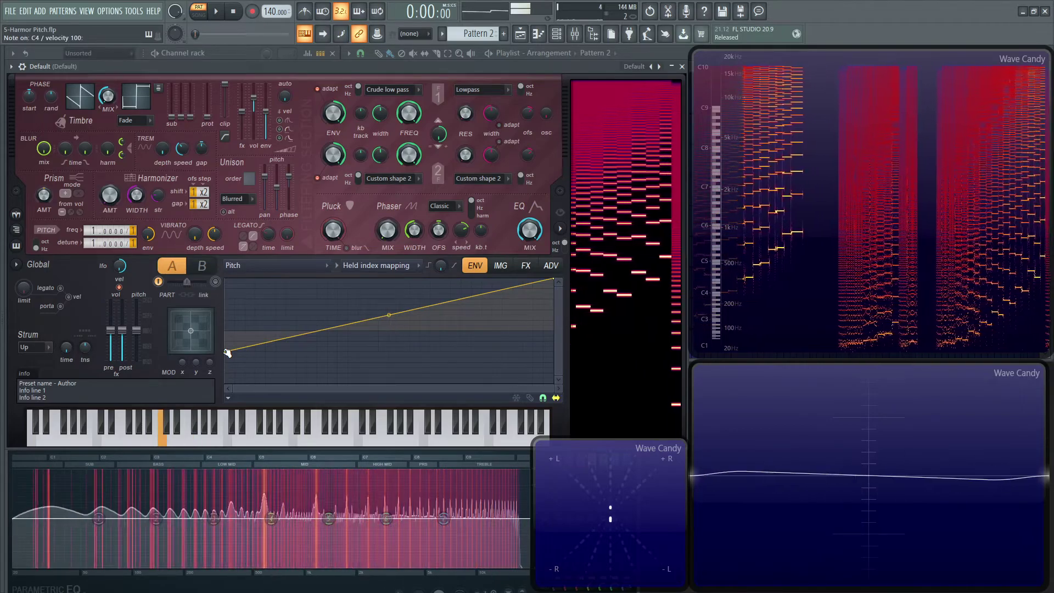
Reload the Default preset and set the editor to the Pitch target with Mod X speed mapping.
{"action": "left_click", "coordinate": [634, 66]}
{"action": "left_click", "coordinate": [655, 229]}
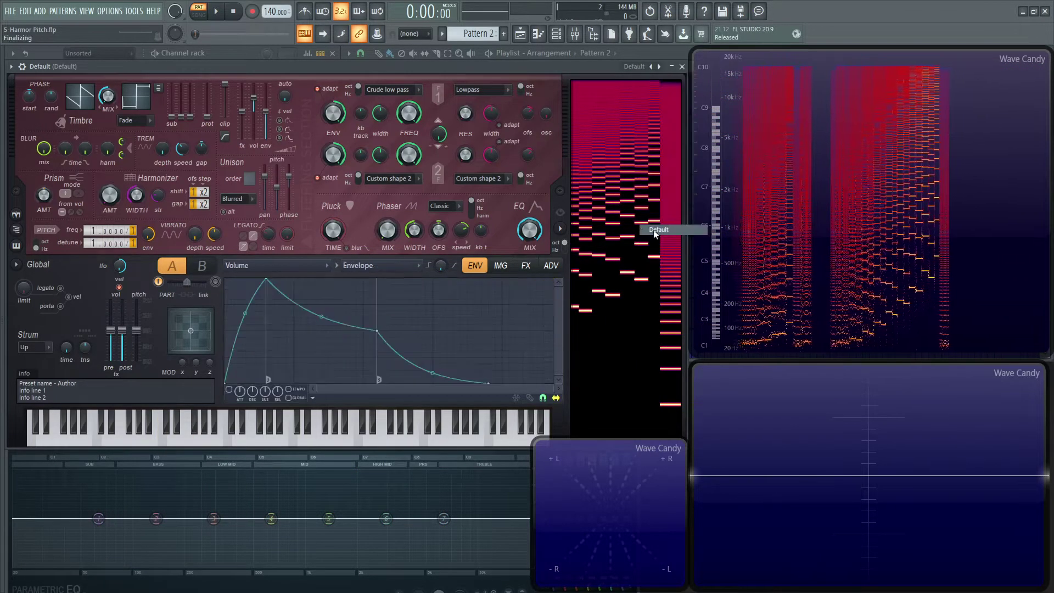
{"action": "left_click", "coordinate": [384, 266]}
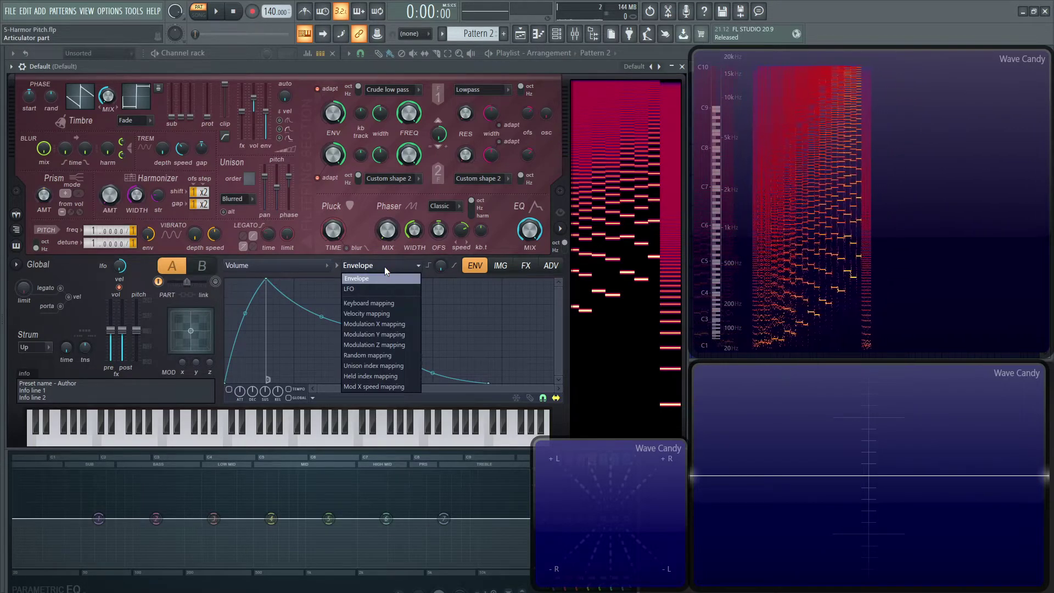
{"action": "left_click", "coordinate": [249, 265]}
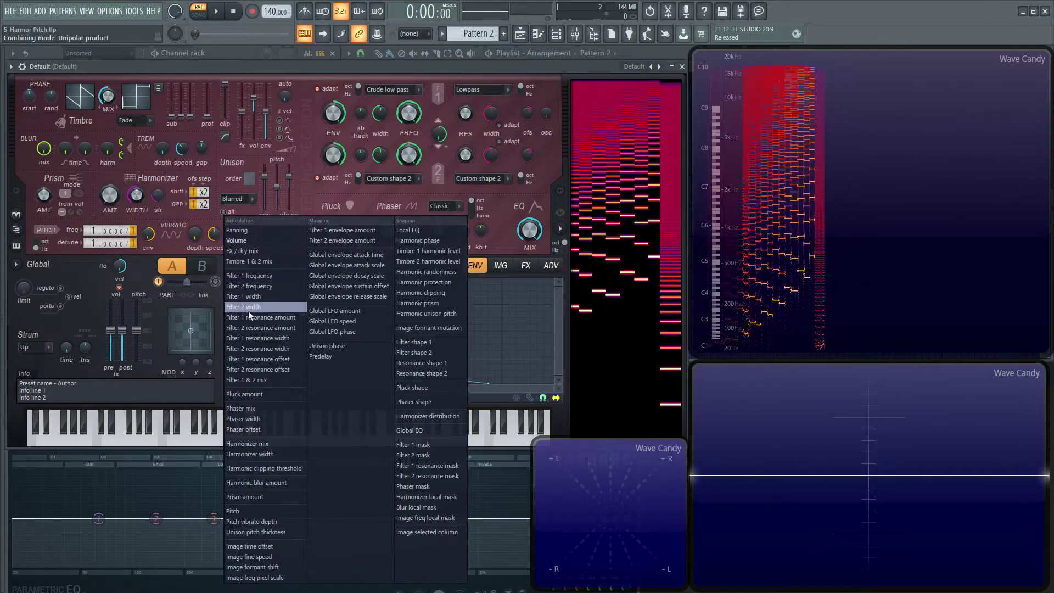
{"action": "left_click", "coordinate": [245, 512]}
{"action": "left_click", "coordinate": [367, 265]}
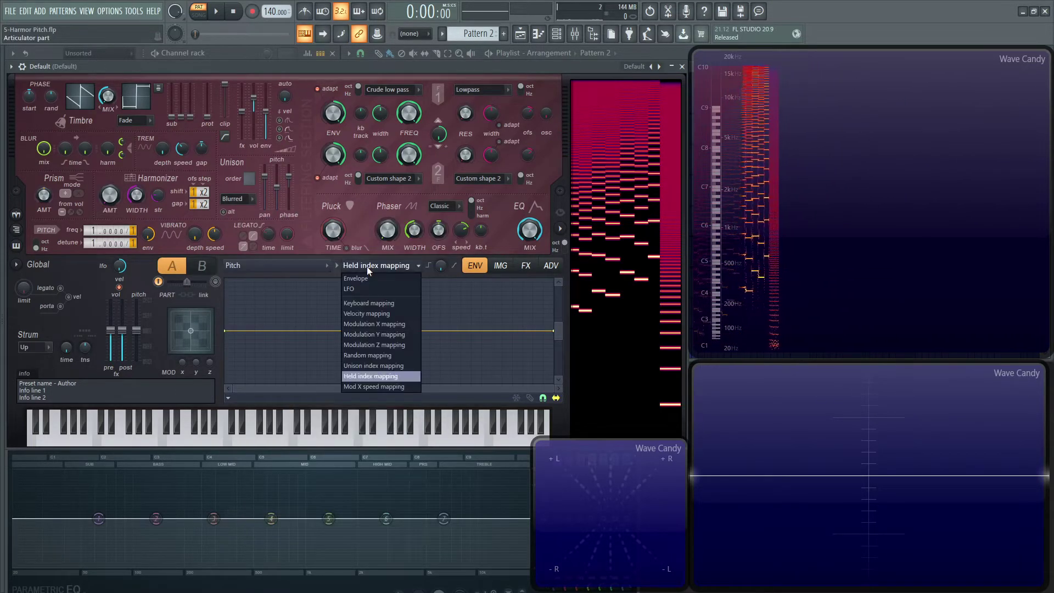
{"action": "left_click", "coordinate": [377, 387]}
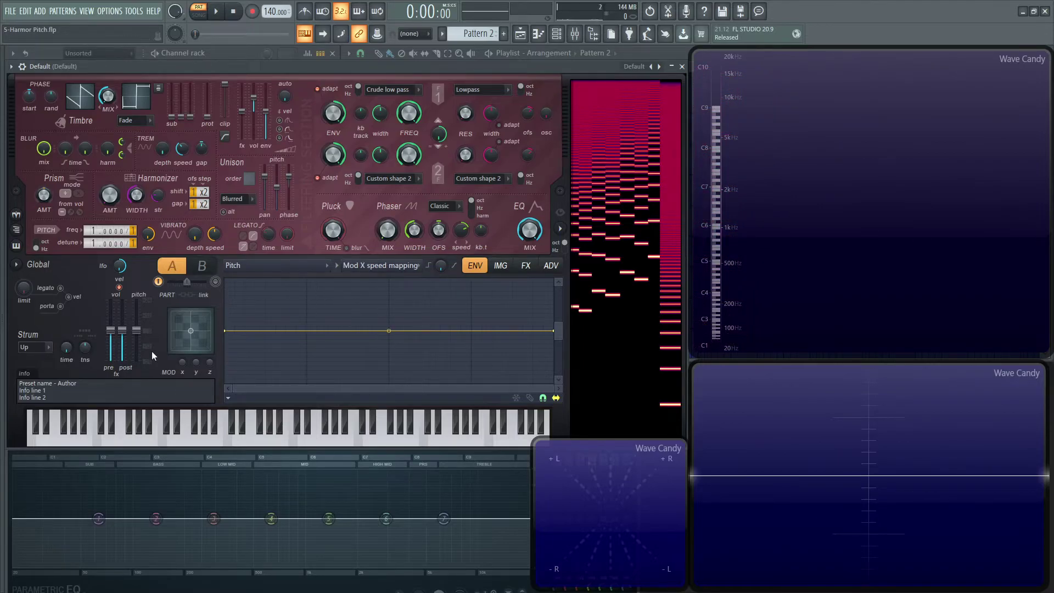
Lower the start of the Mod X speed pitch mapping and audition notes while moving the Modulation X knob, resetting the knob at the end.
{"action": "left_click_drag", "start_coordinate": [227, 337], "coordinate": [225, 376]}
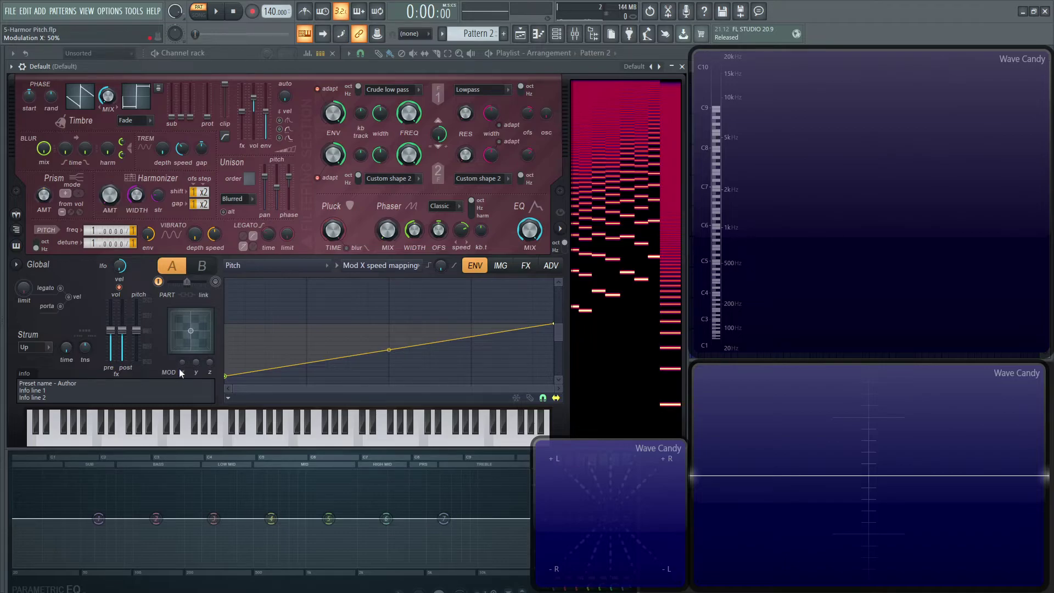
{"action": "key", "text": "v"}
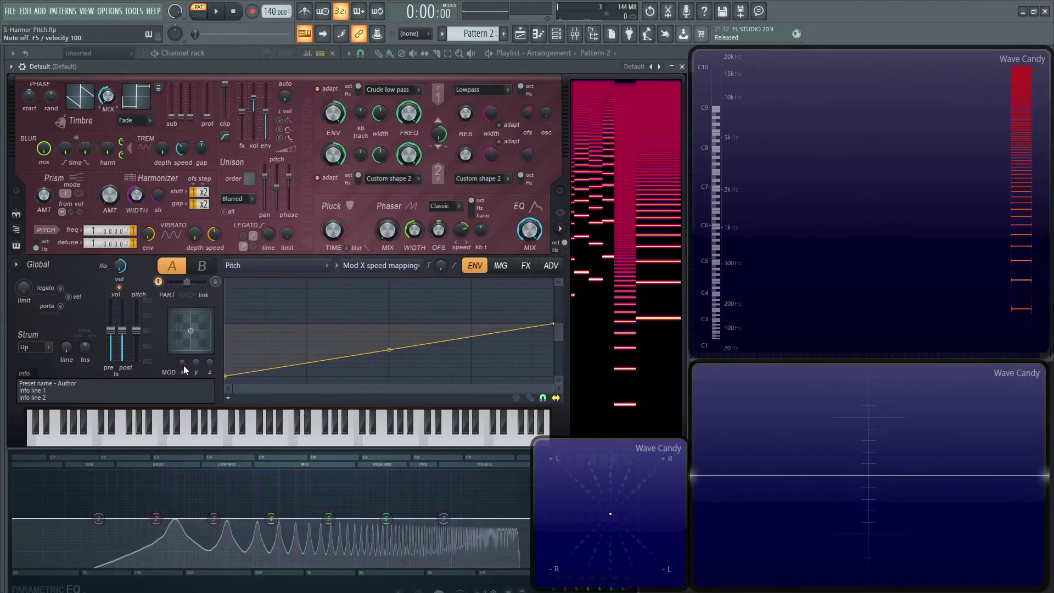
{"action": "key", "text": "v"}
{"action": "mouse_move", "coordinate": [183, 364]}
{"action": "left_mouse_down"}
{"action": "mouse_move", "coordinate": [184, 345]}
{"action": "mouse_move", "coordinate": [184, 387]}
{"action": "mouse_move", "coordinate": [183, 349]}
{"action": "left_mouse_up"}
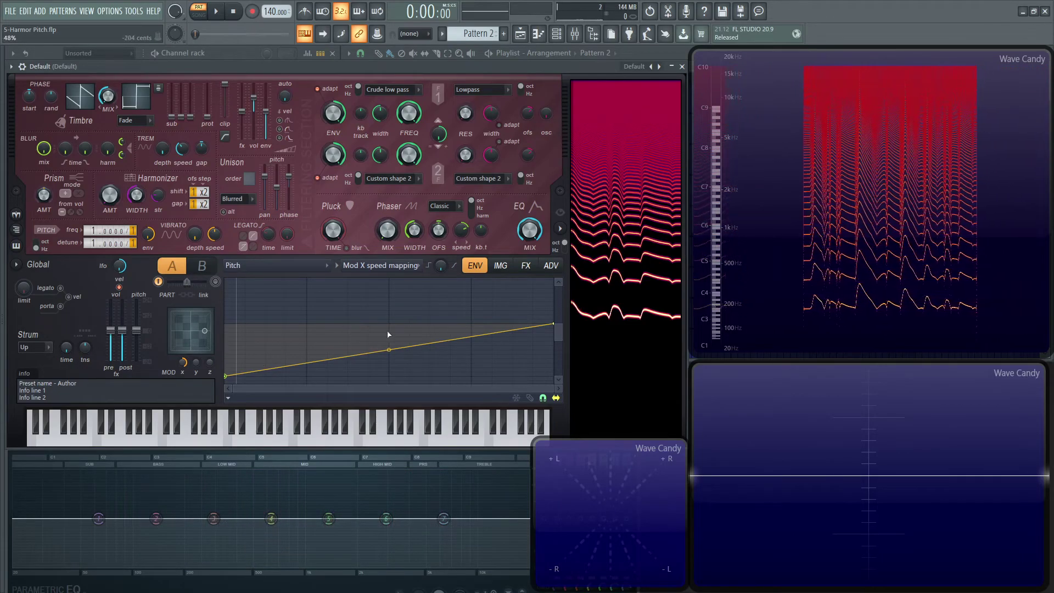
{"action": "left_click", "coordinate": [183, 363], "text": "alt"}
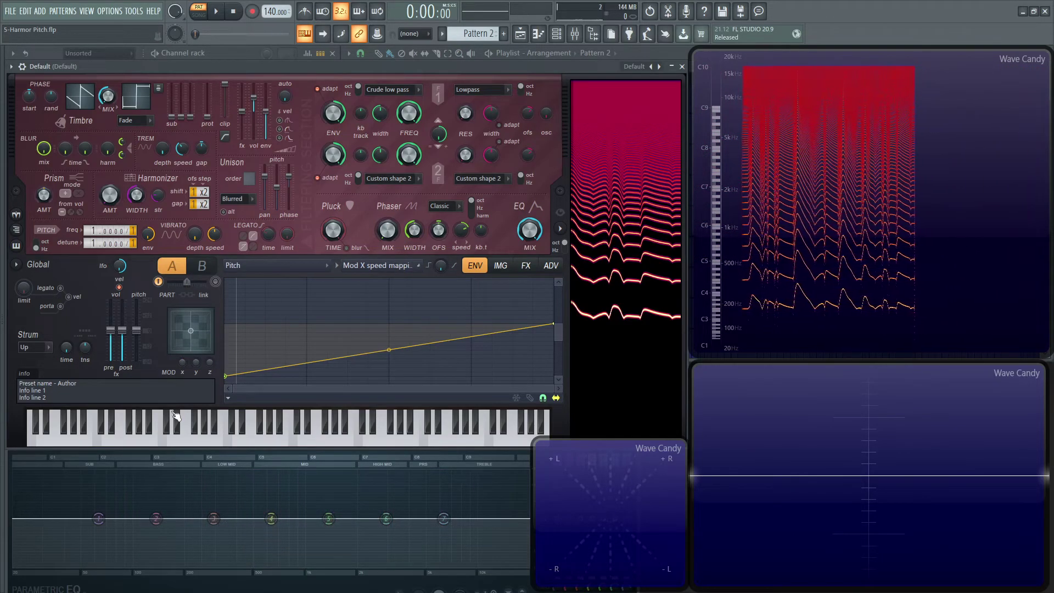
Flatten the Mod X speed pitch mapping by levelling its start point with the end point, and reload the Default preset.
{"action": "left_click_drag", "start_coordinate": [225, 377], "coordinate": [225, 323]}
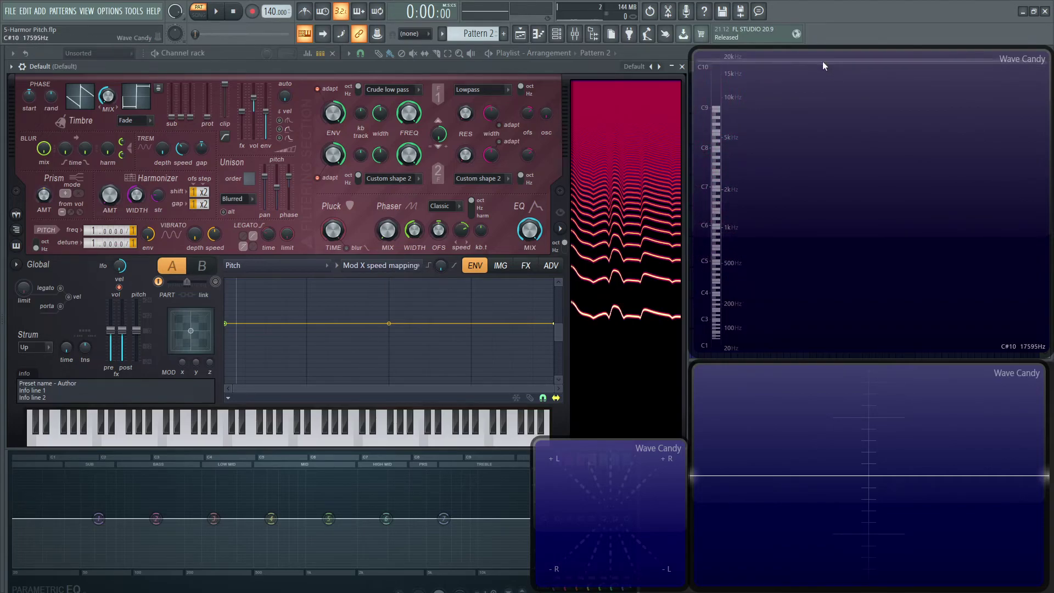
{"action": "left_click", "coordinate": [634, 67]}
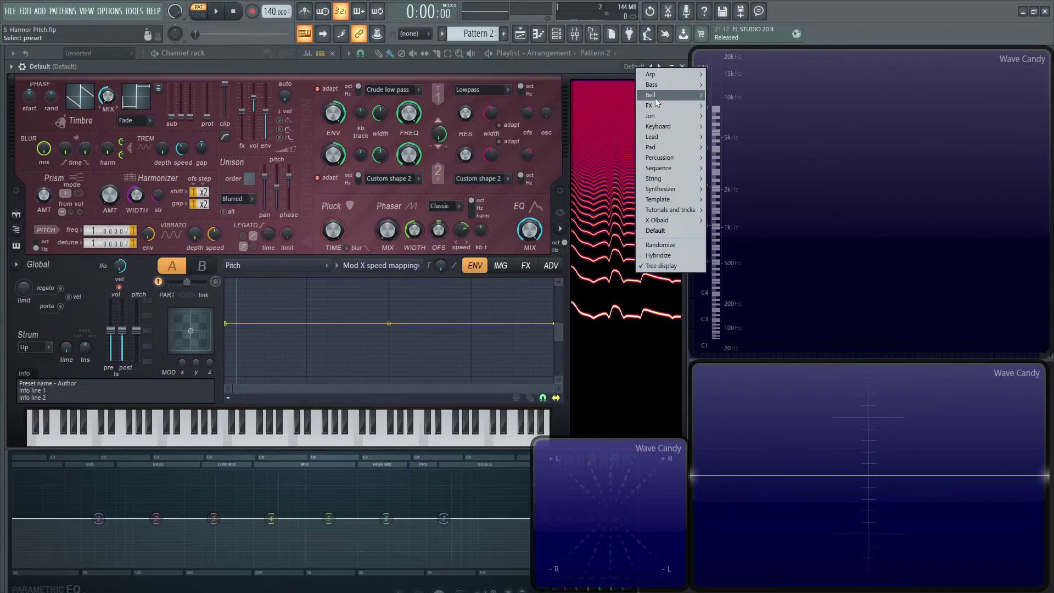
{"action": "left_click", "coordinate": [665, 231]}
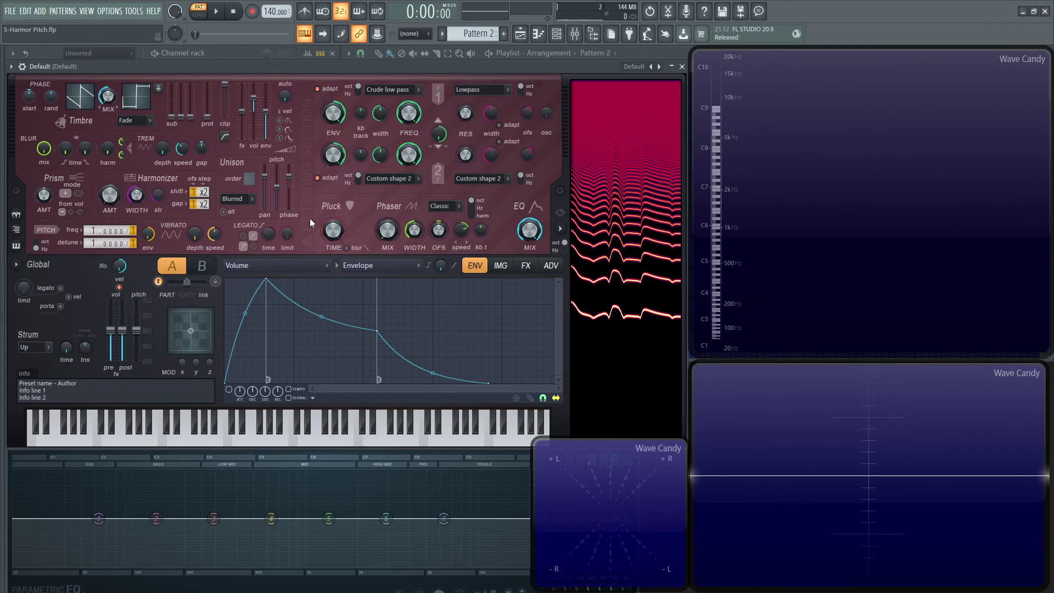
{"action": "left_click", "coordinate": [245, 202]}
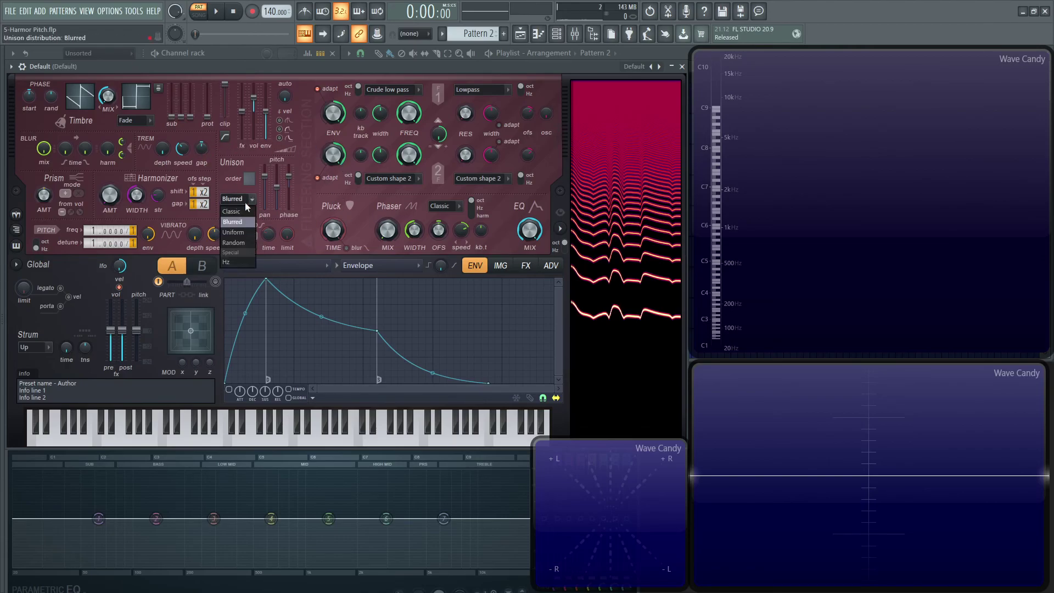
{"action": "left_click", "coordinate": [245, 202]}
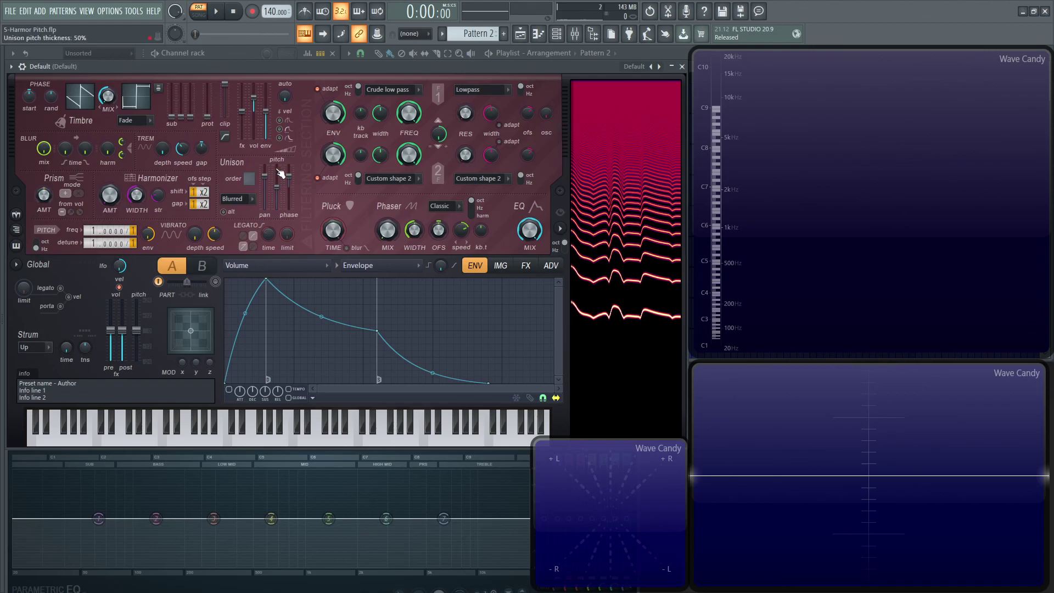